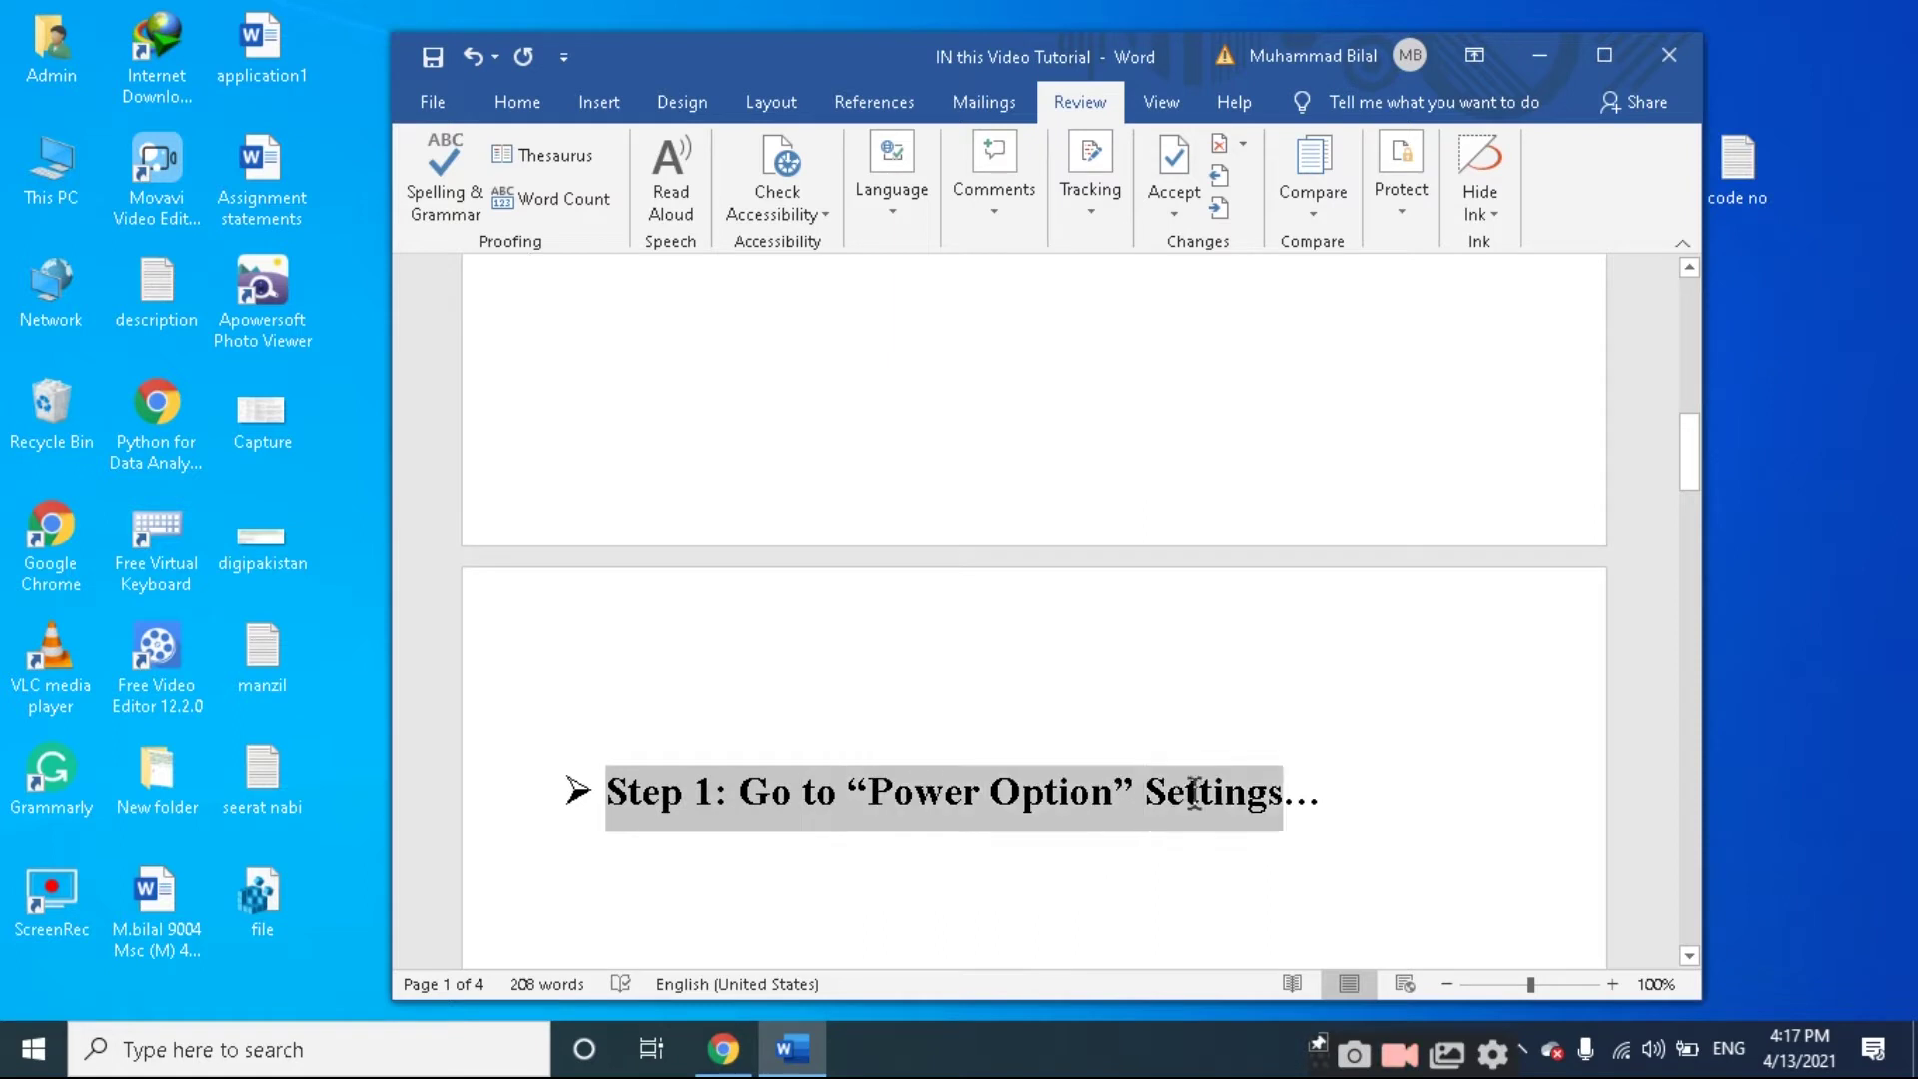
Minimize the Word notes, find Control Panel through Windows search, and open its Power Options page.
click(1003, 786)
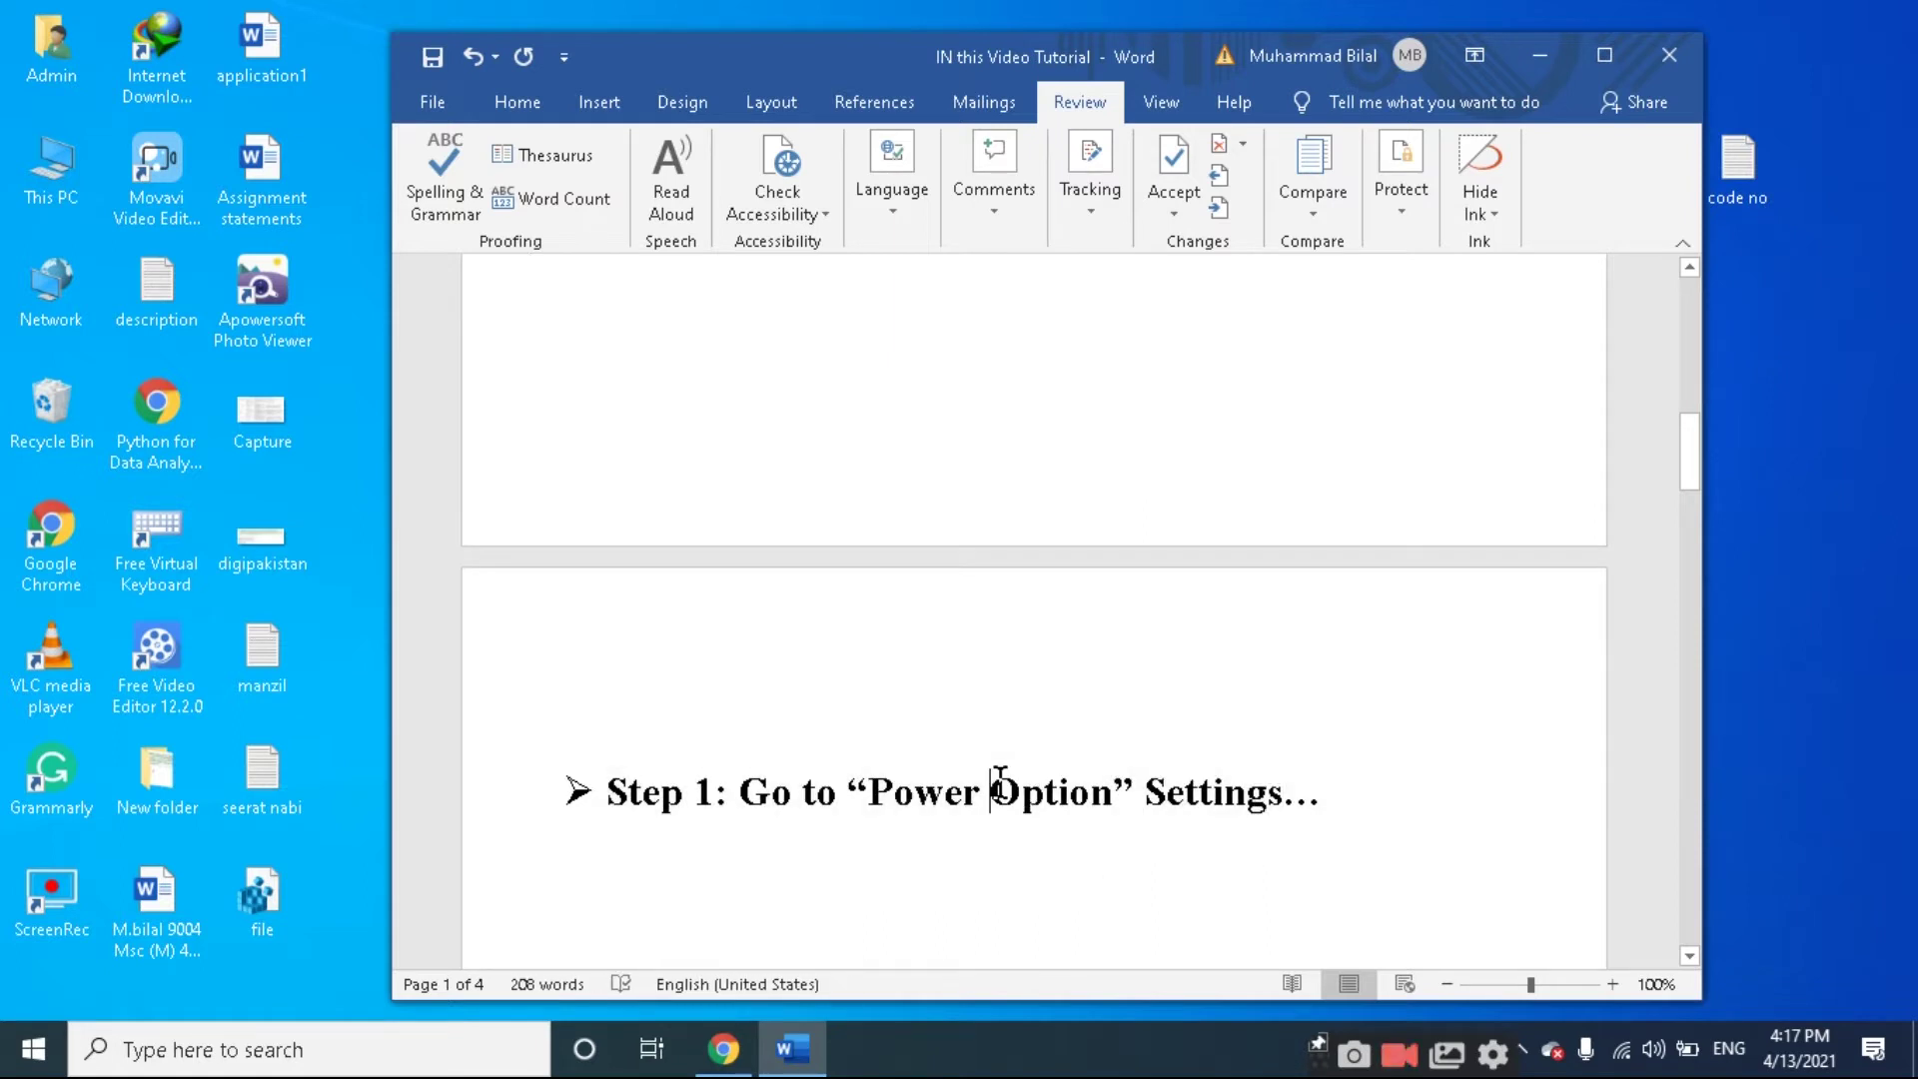
click(1547, 55)
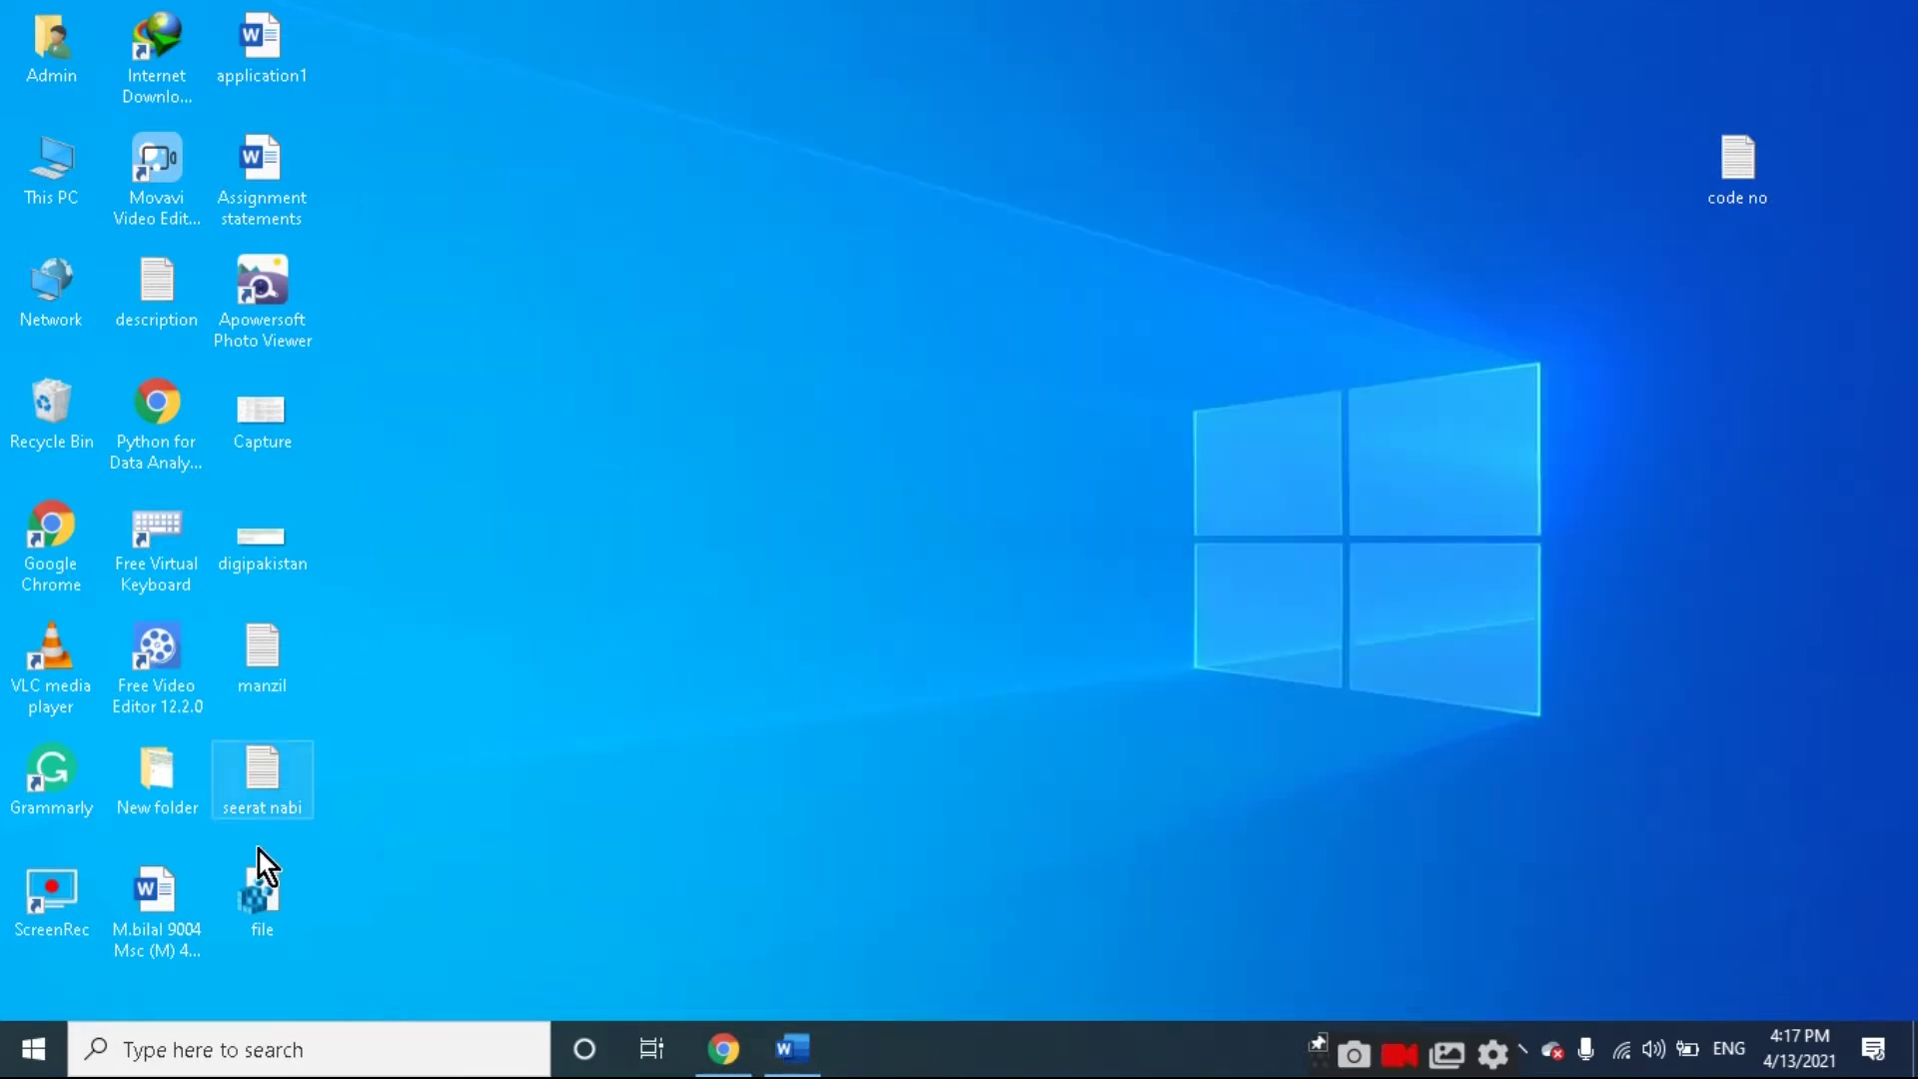
click(222, 1049)
text(con)
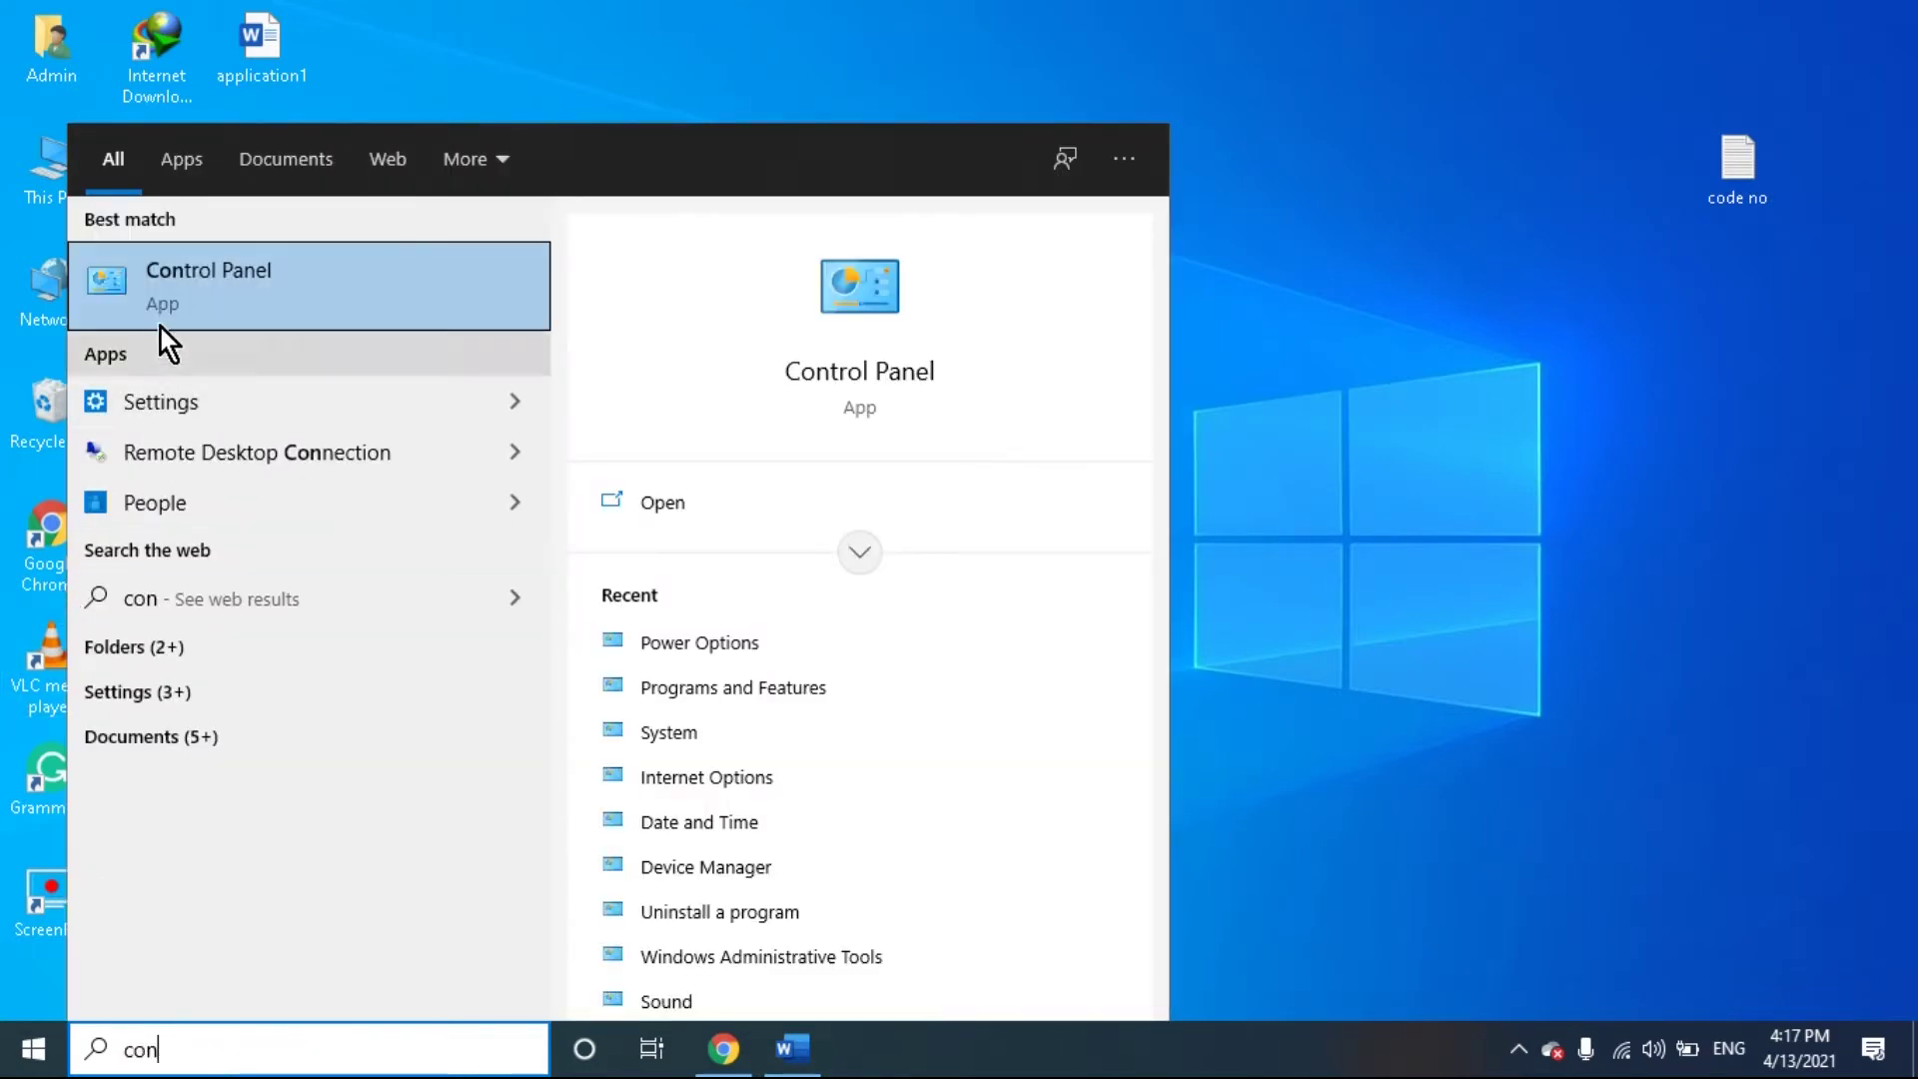
click(194, 261)
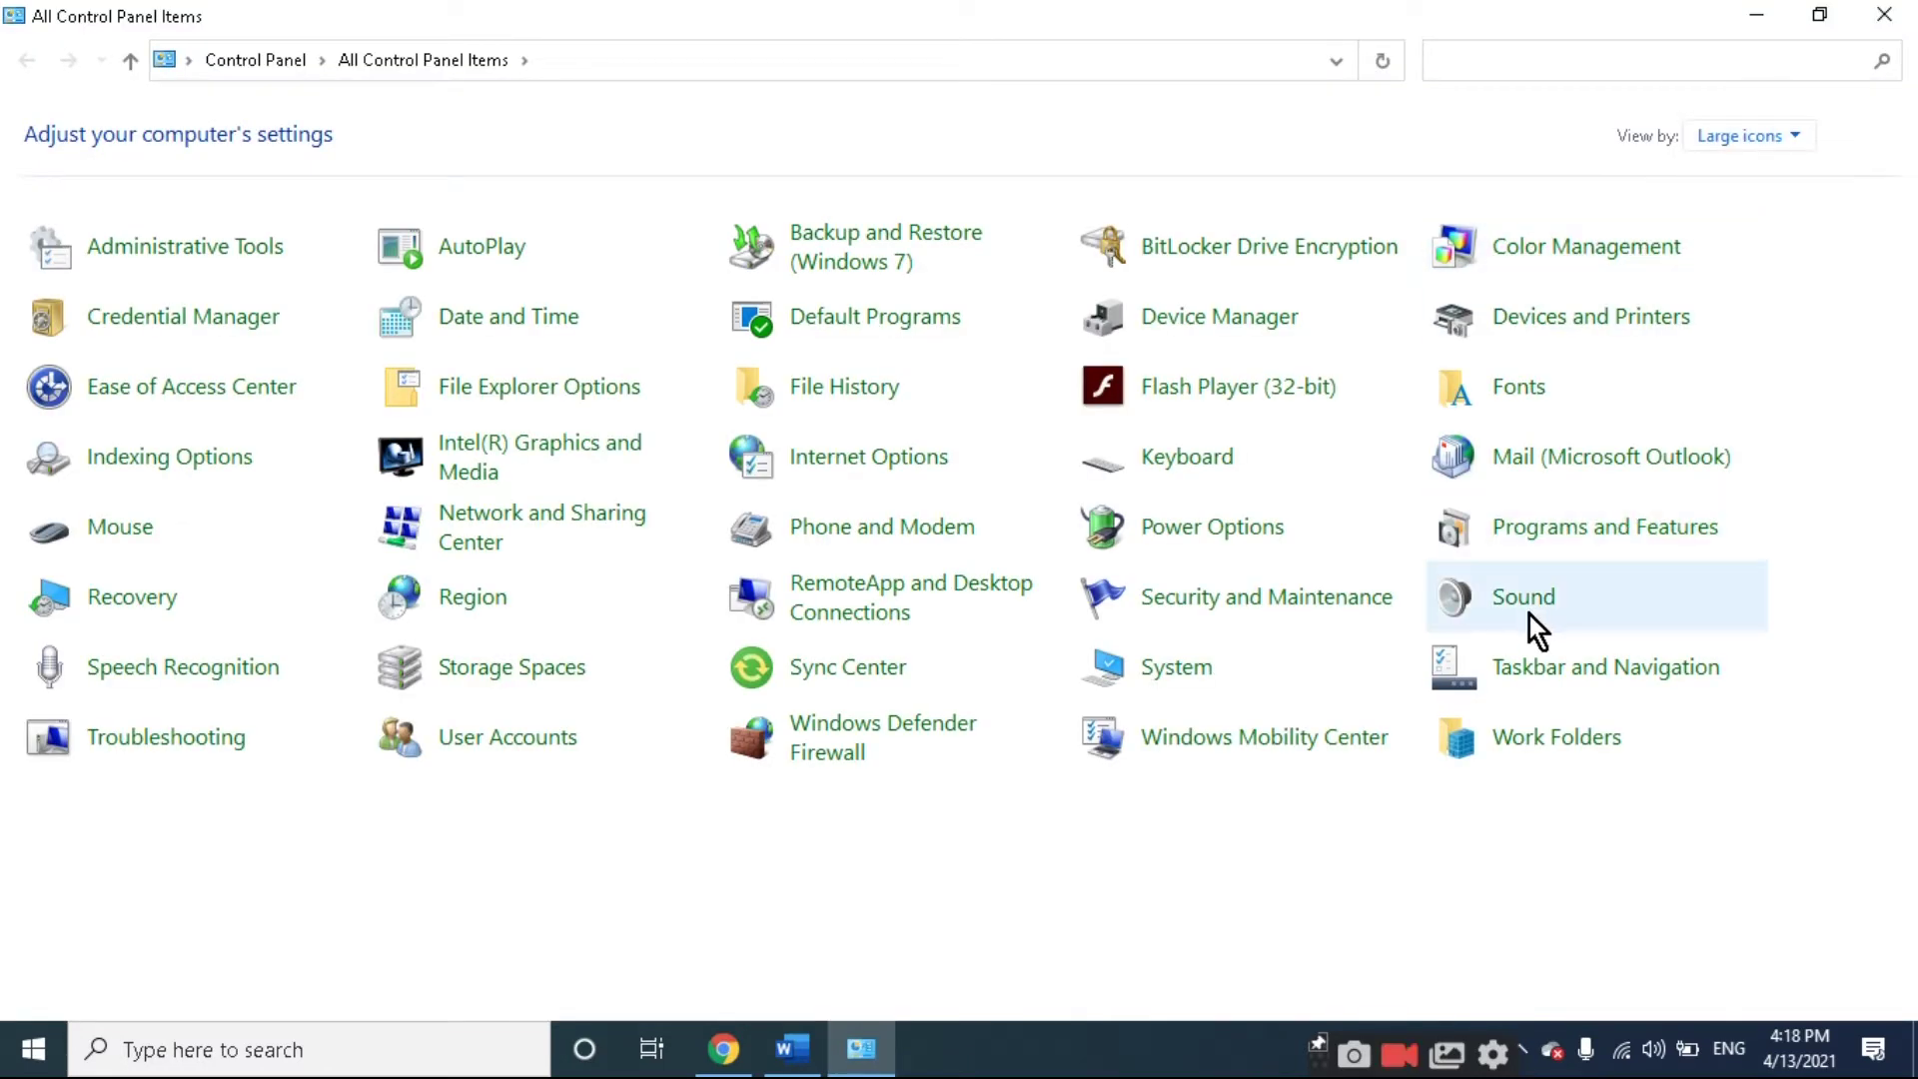
click(1151, 526)
Consult the plan-settings instruction in the Word notes and open the Balanced plan's advanced power settings.
key(alt+Tab)
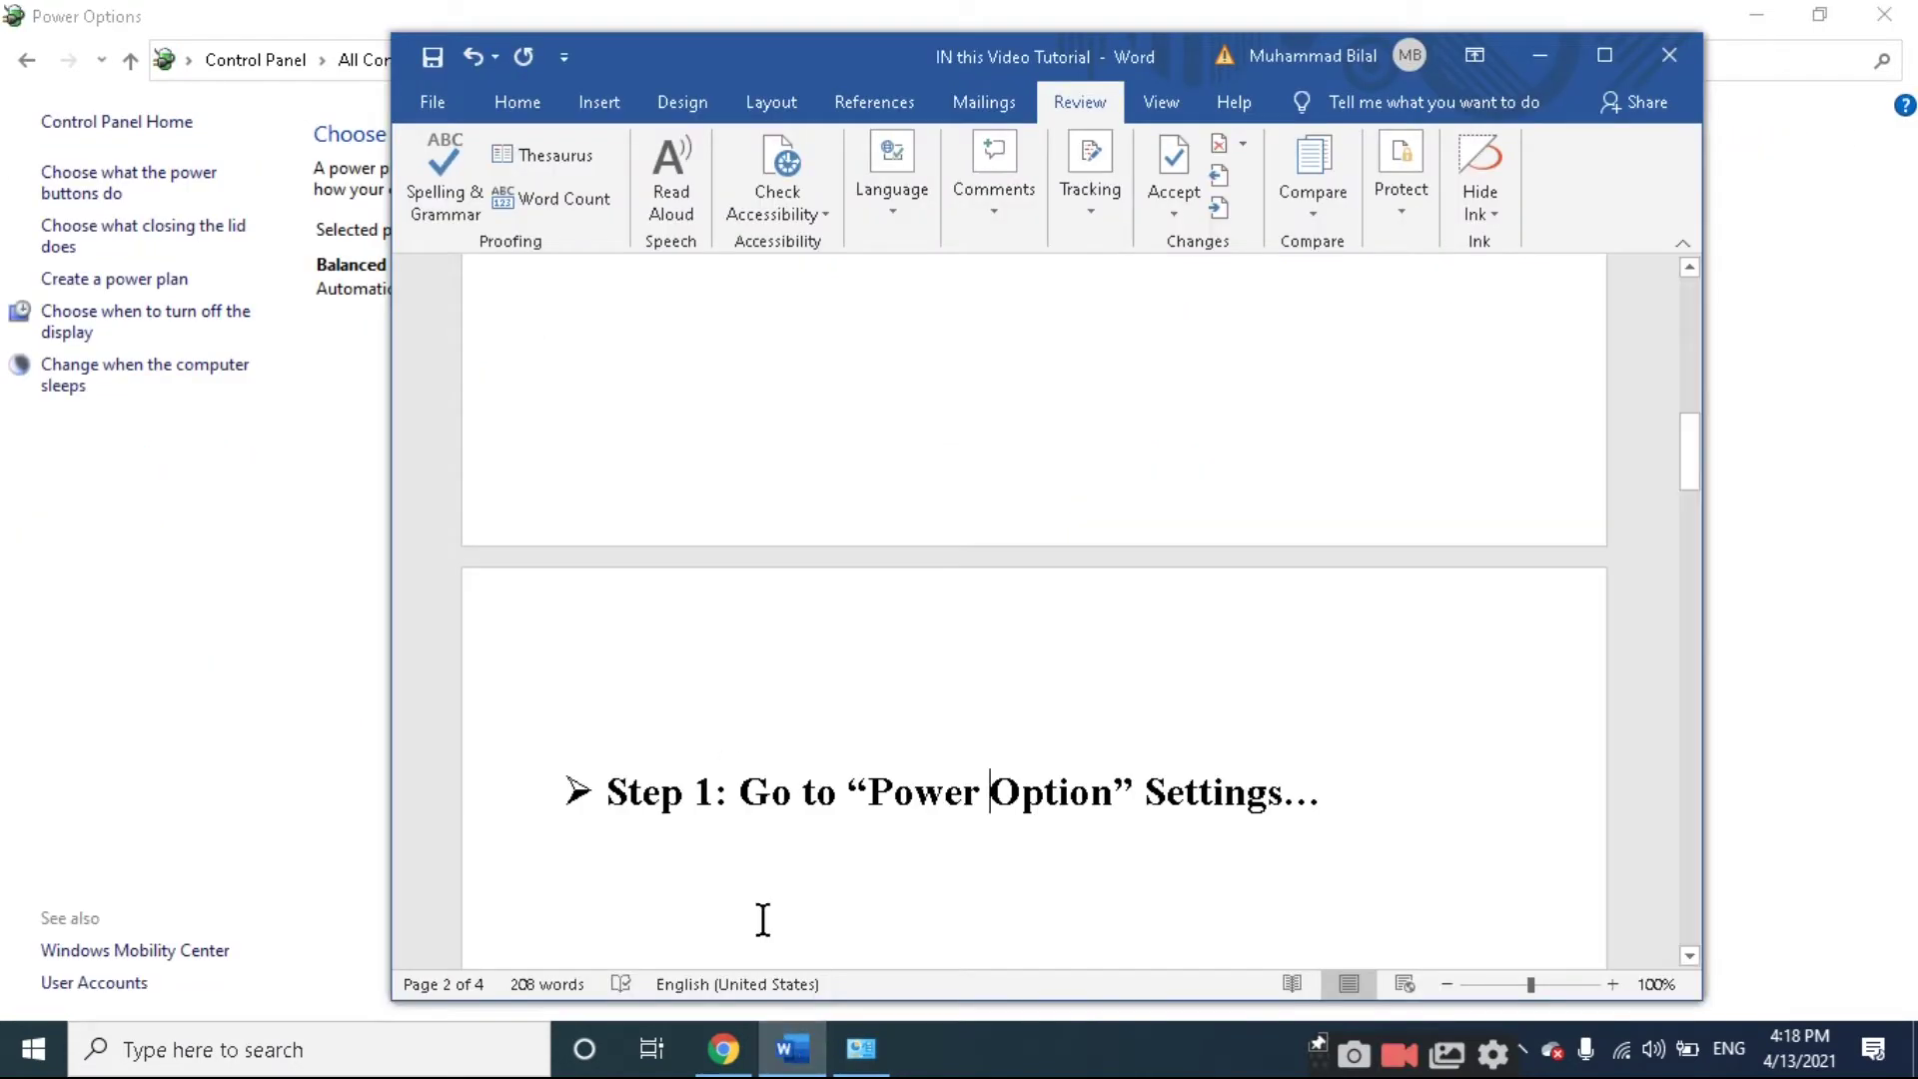
scroll(723, 749, down, 5)
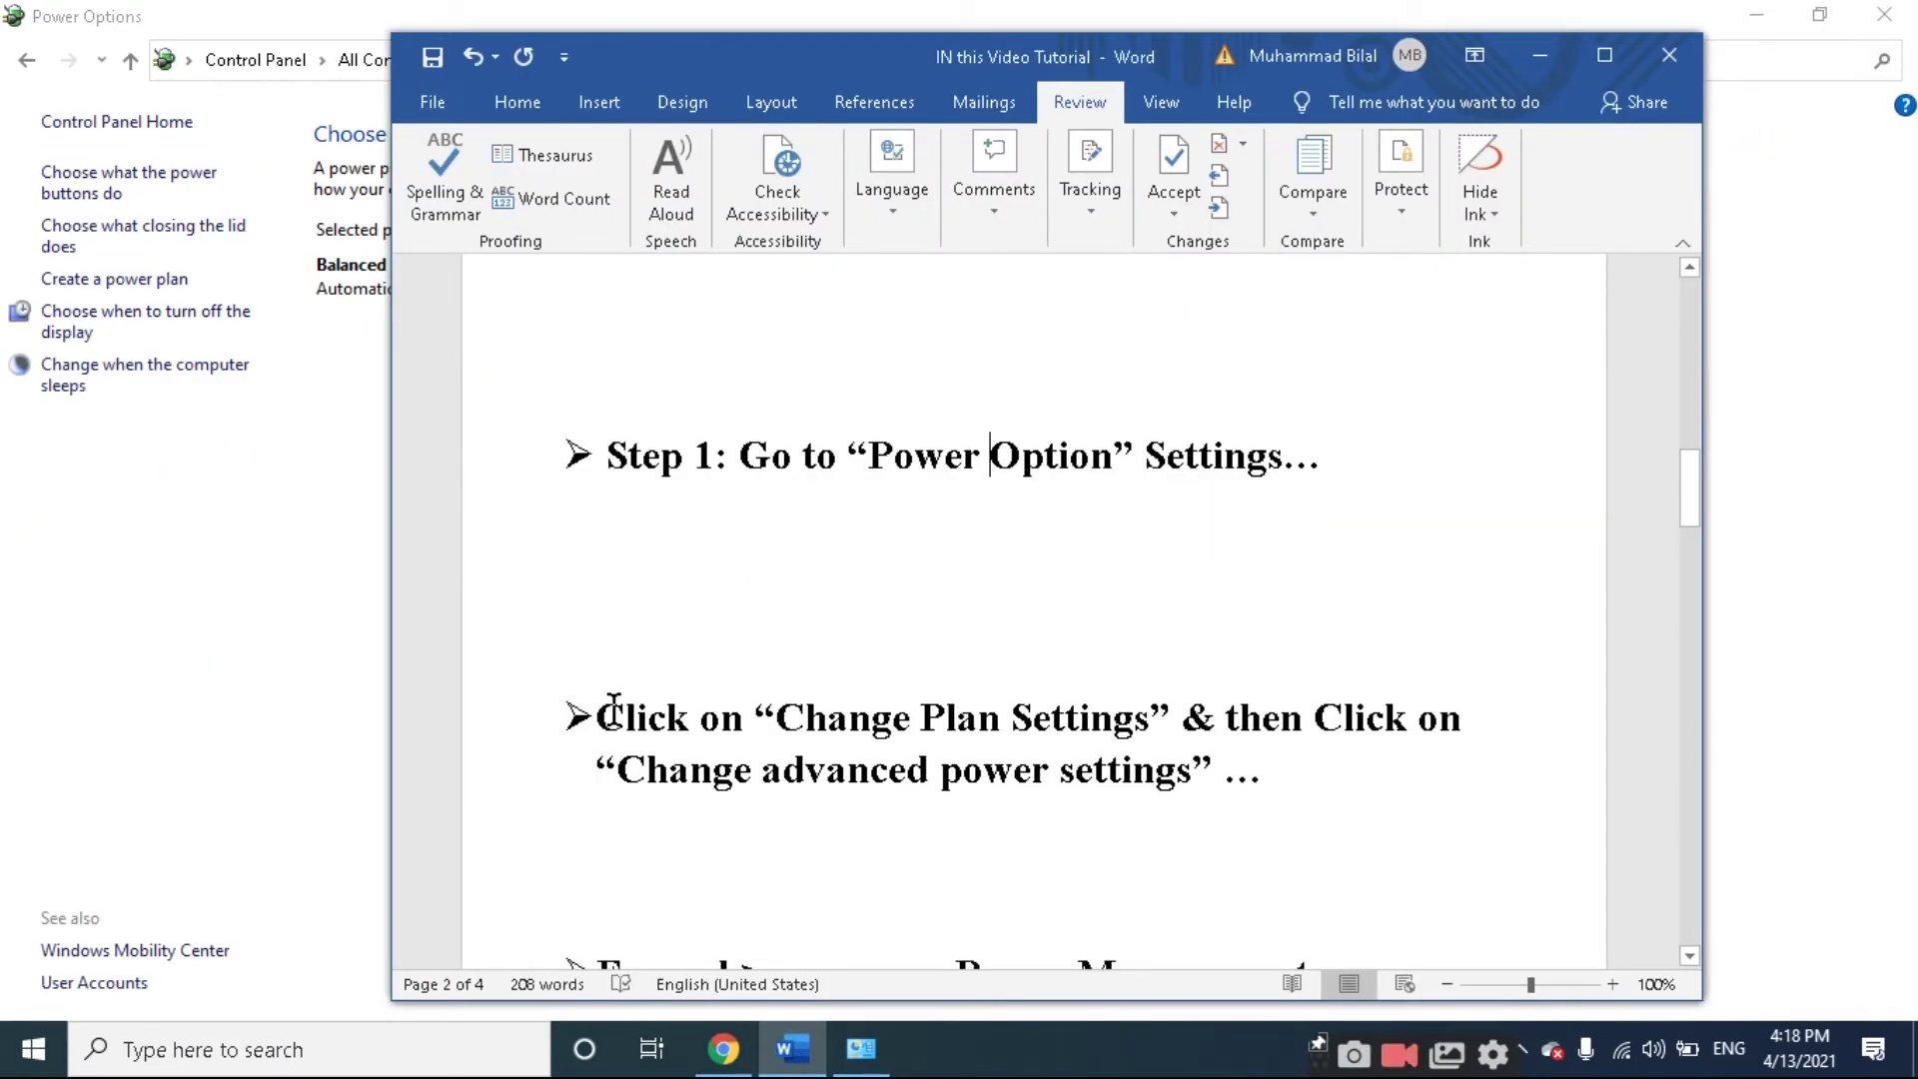
drag(606, 696, 1236, 783)
click(1540, 56)
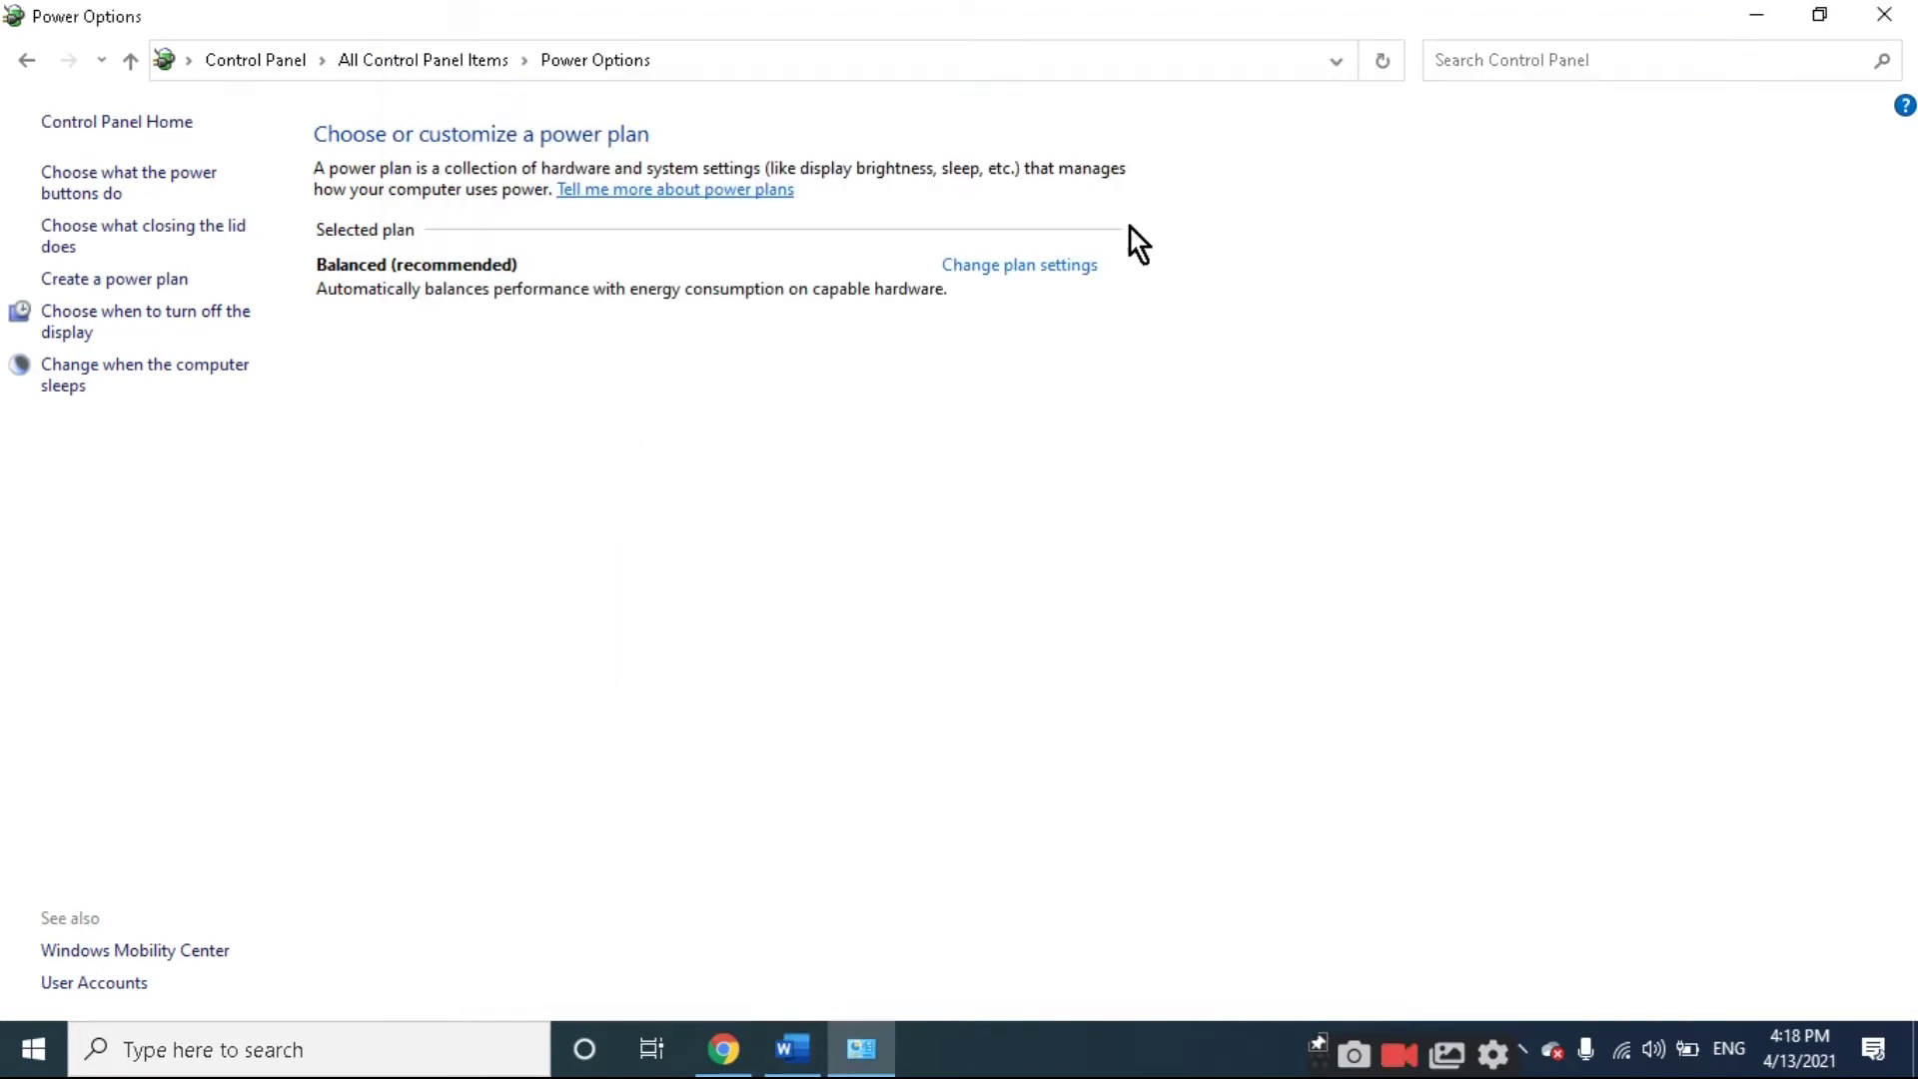
click(1037, 268)
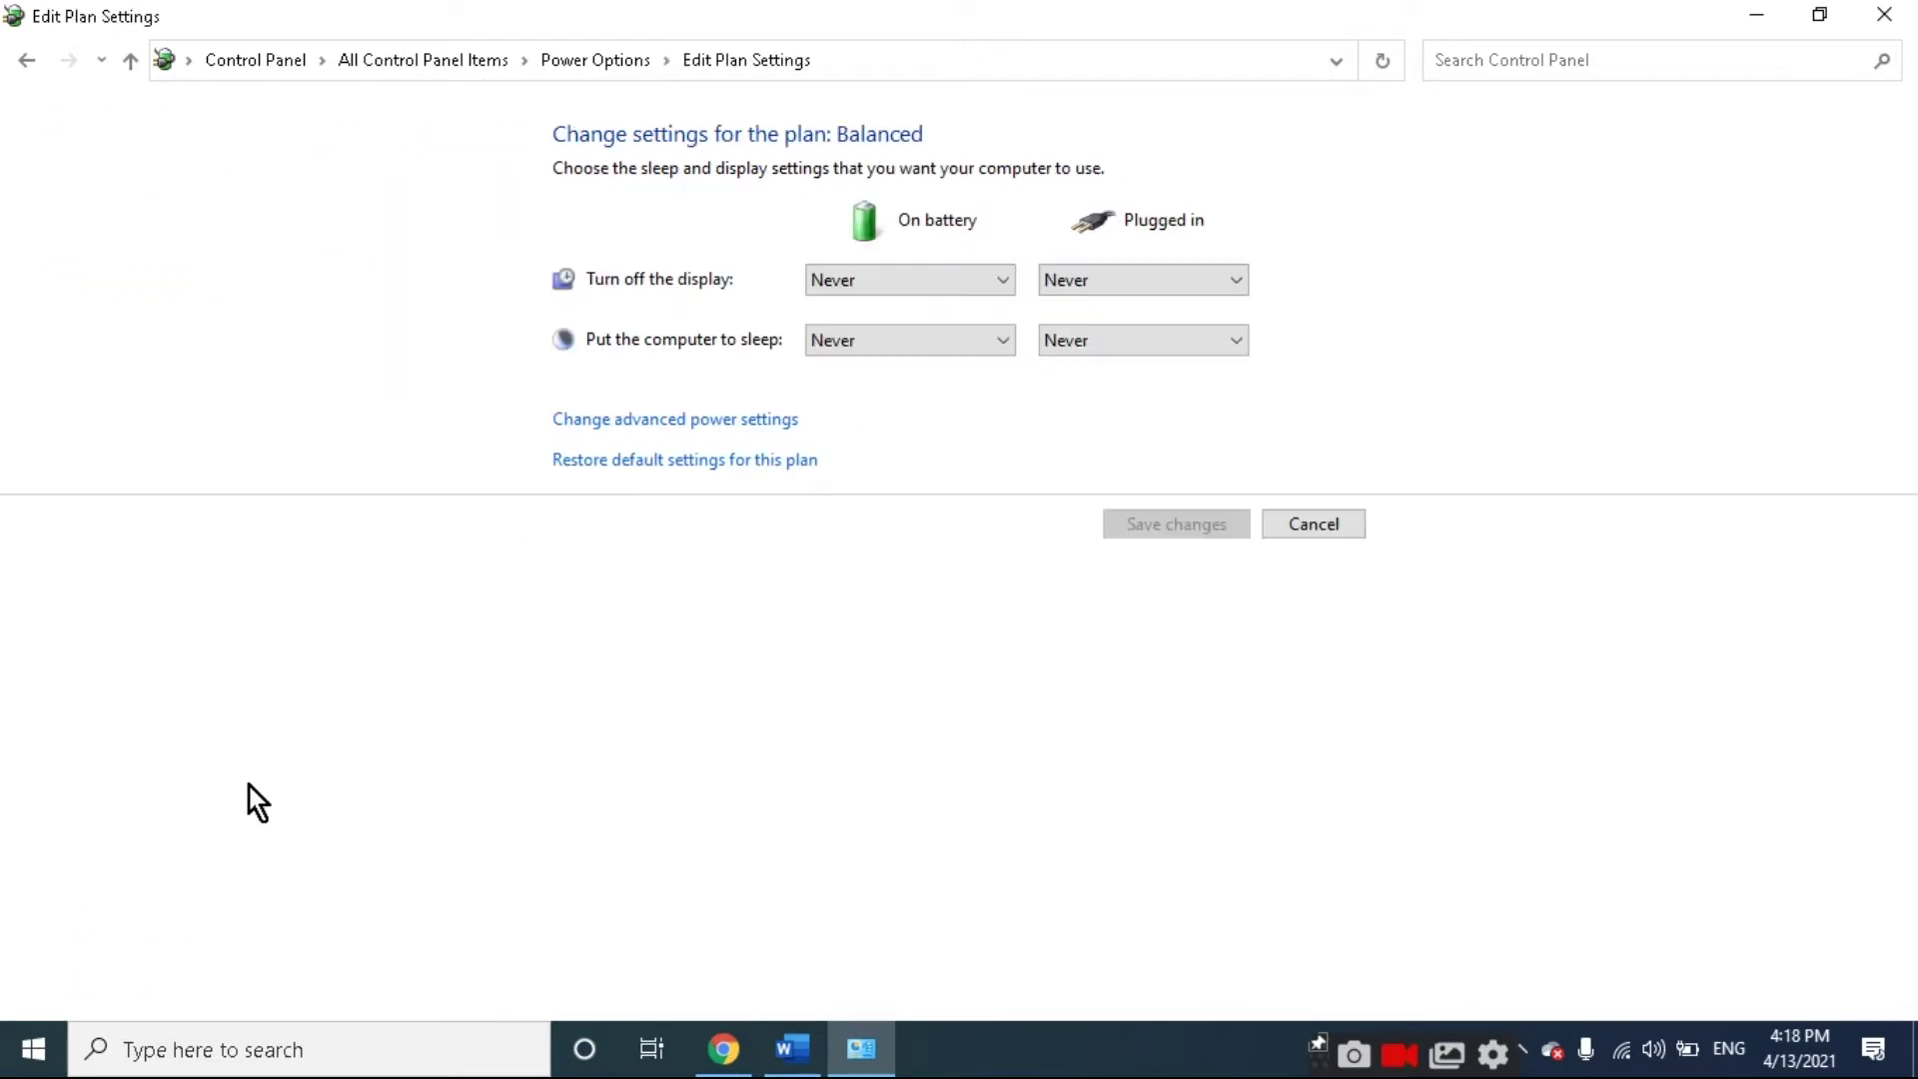
click(647, 430)
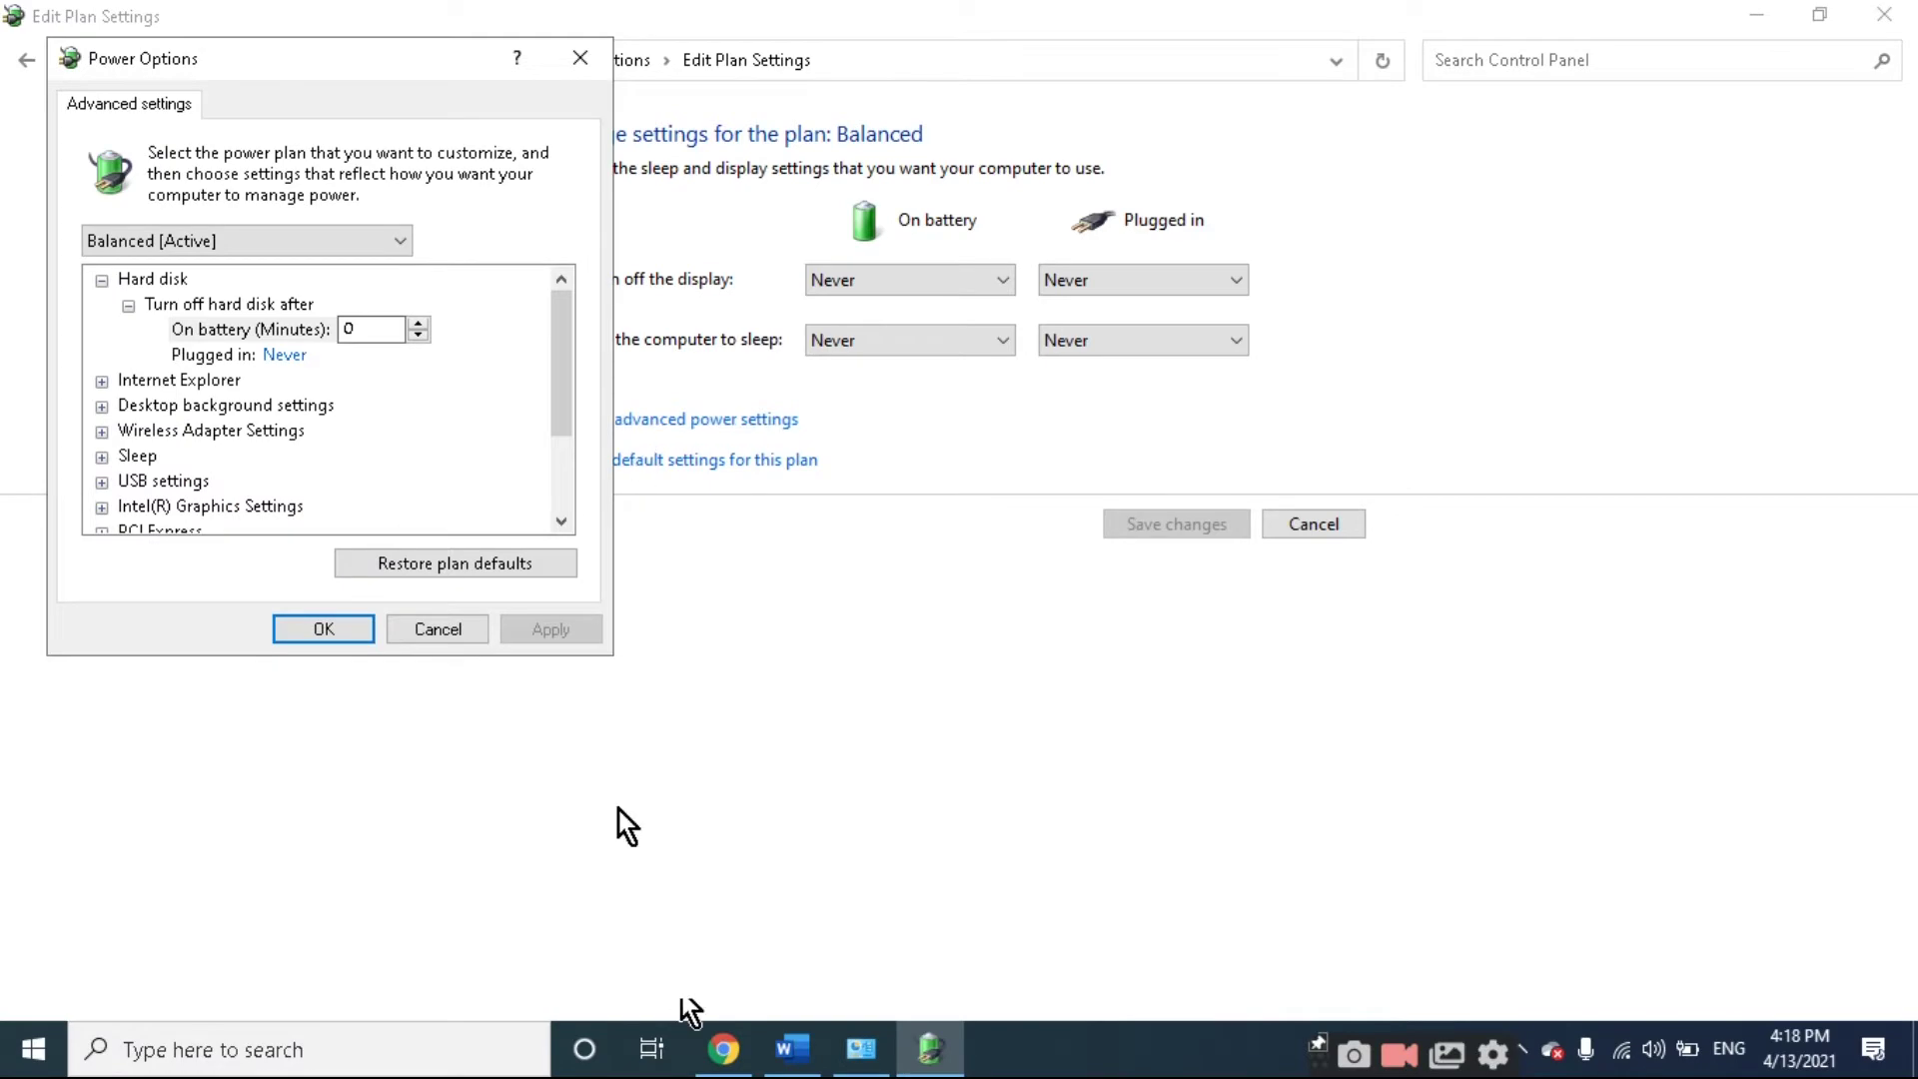
Review the processor power management instruction in the Word notes and expand Processor power management in the advanced power settings.
mouse_move(890, 1062)
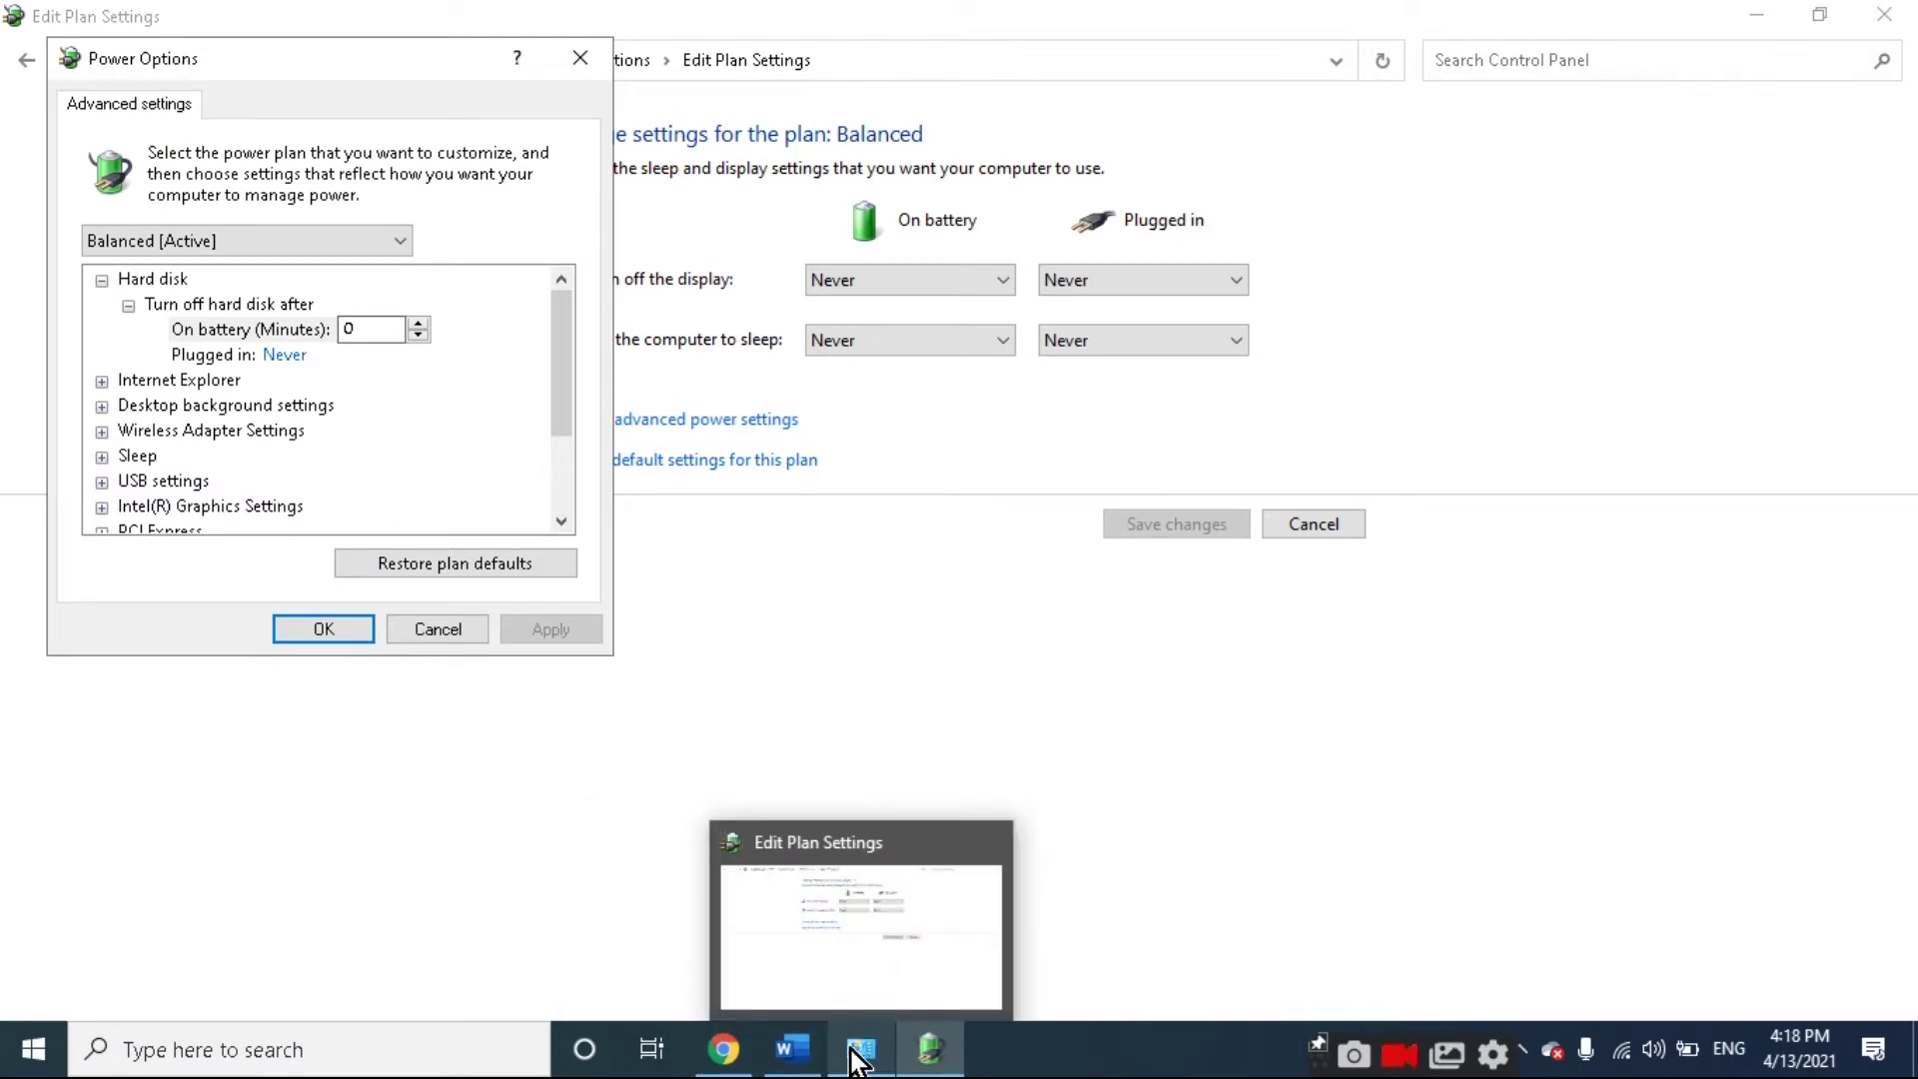
click(792, 1047)
scroll(825, 715, down, 4)
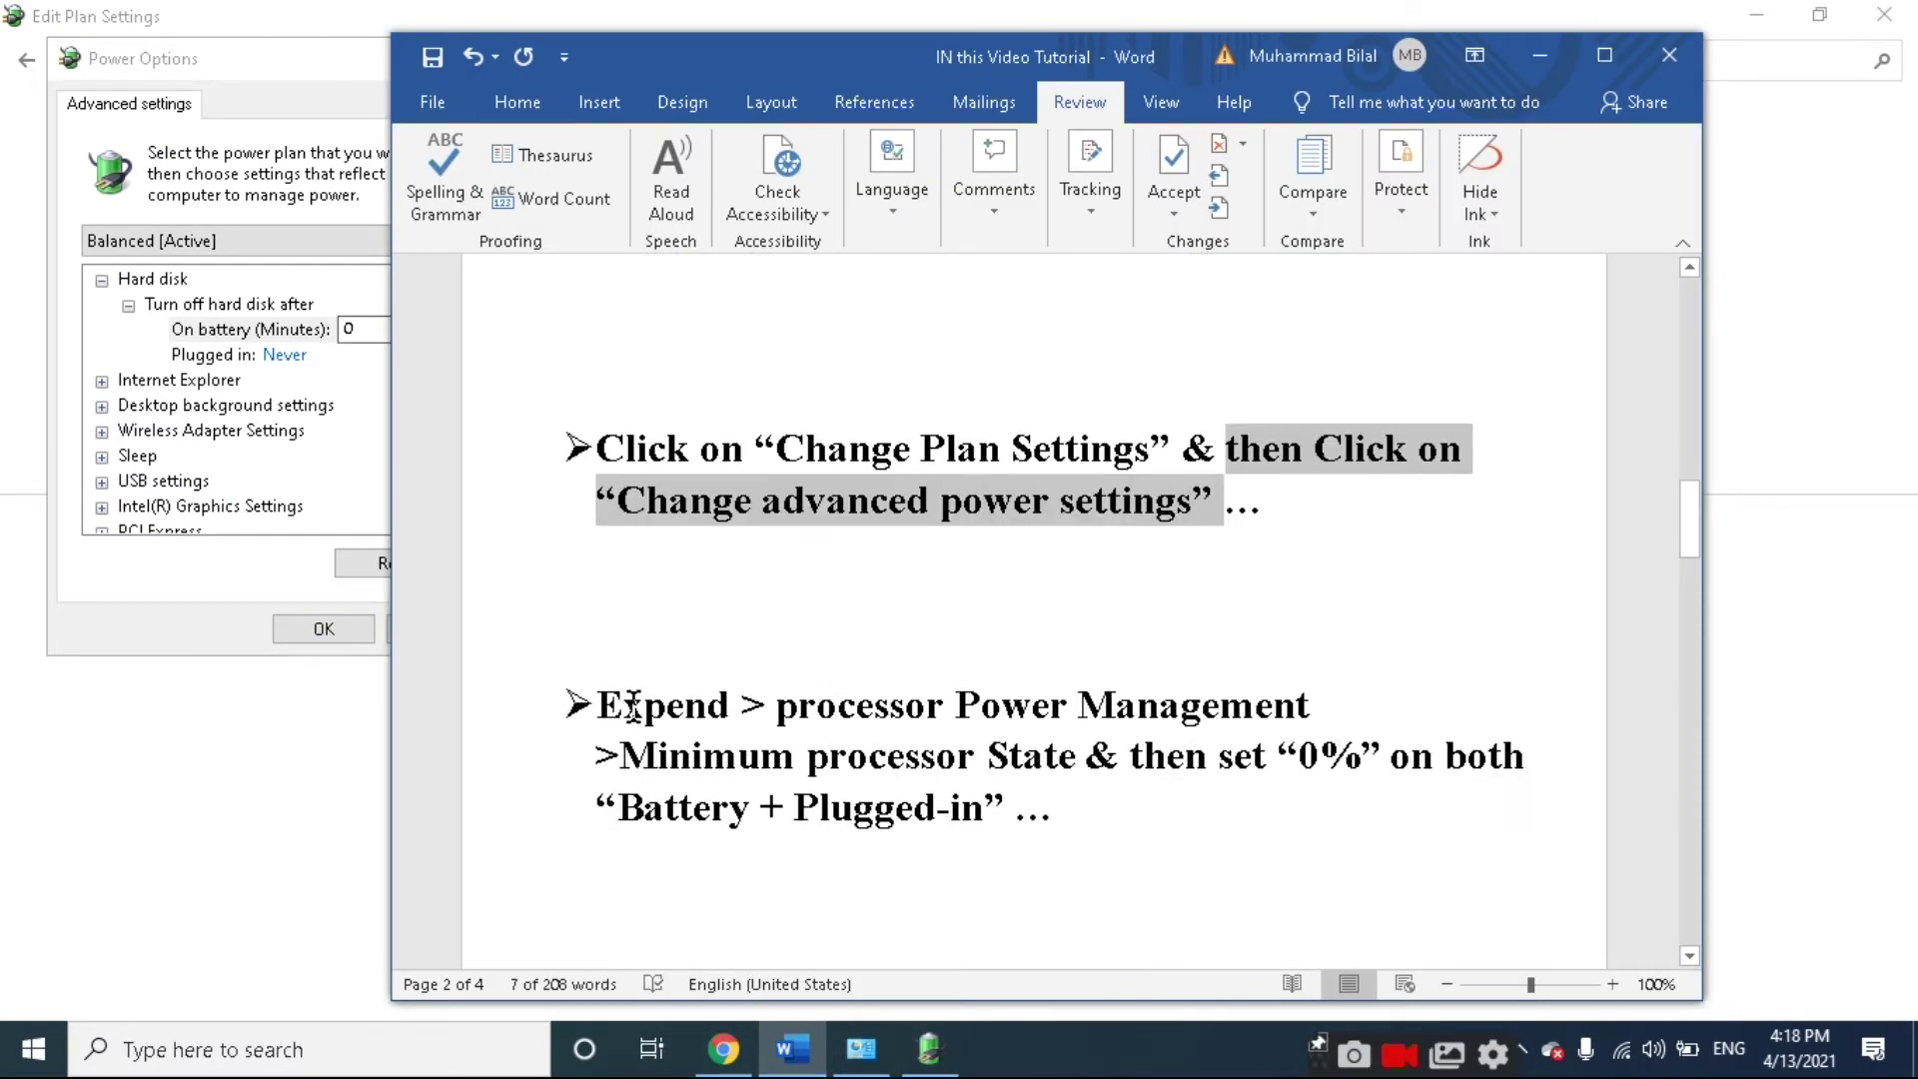
click(607, 705)
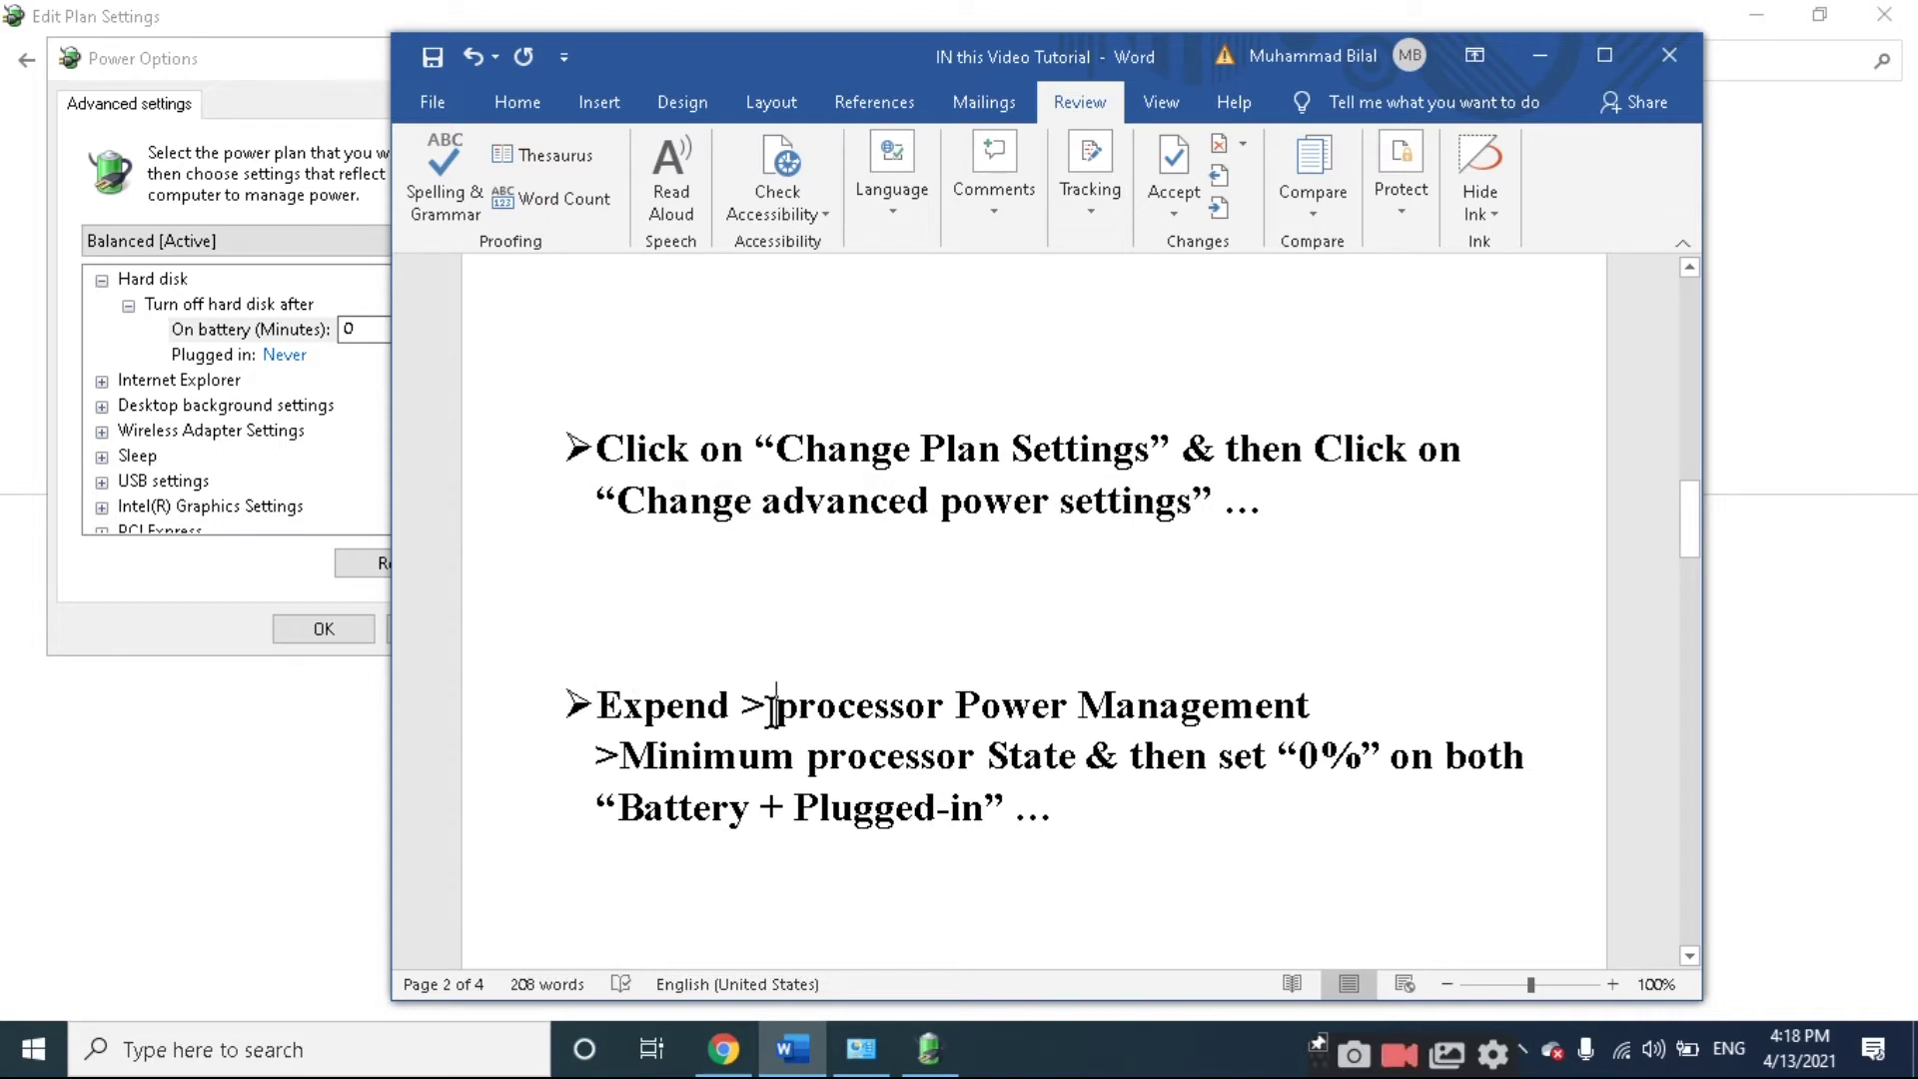
drag(778, 706, 1309, 705)
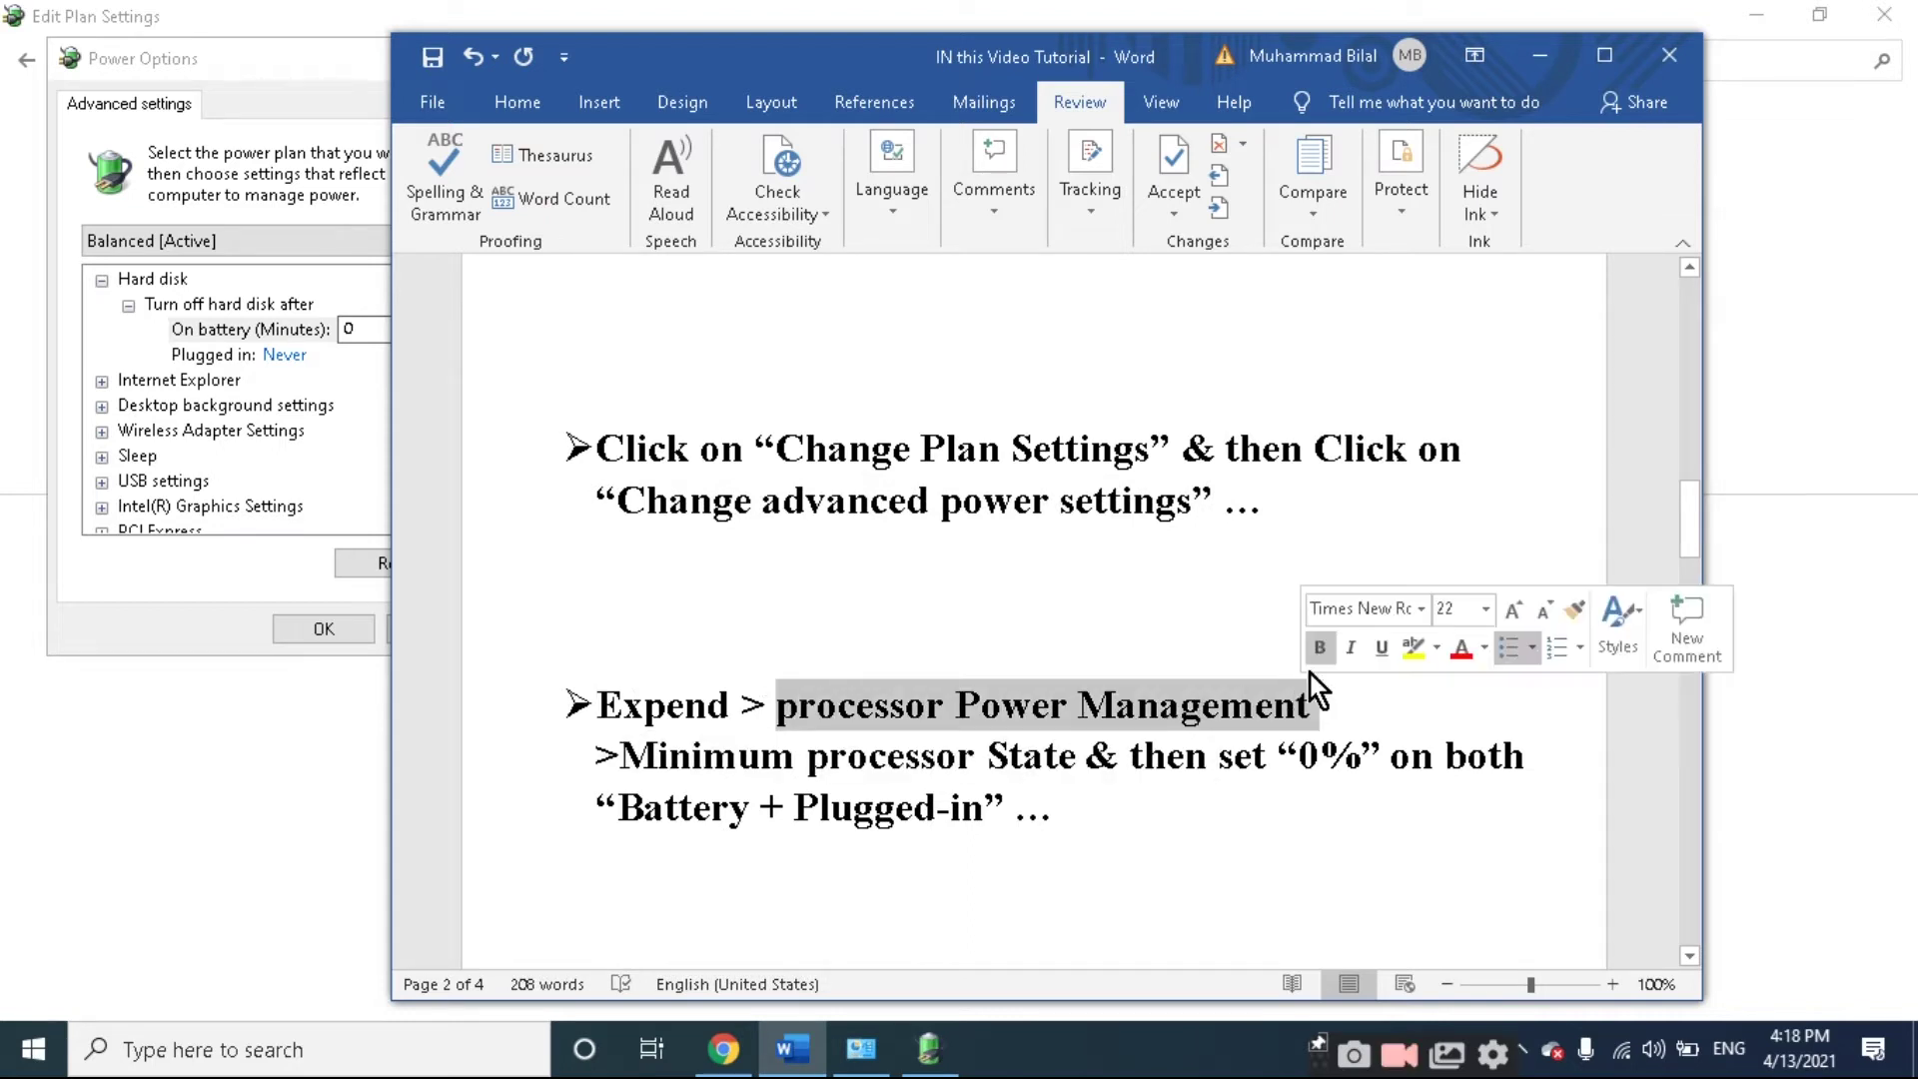
click(1539, 55)
scroll(130, 399, down, 2)
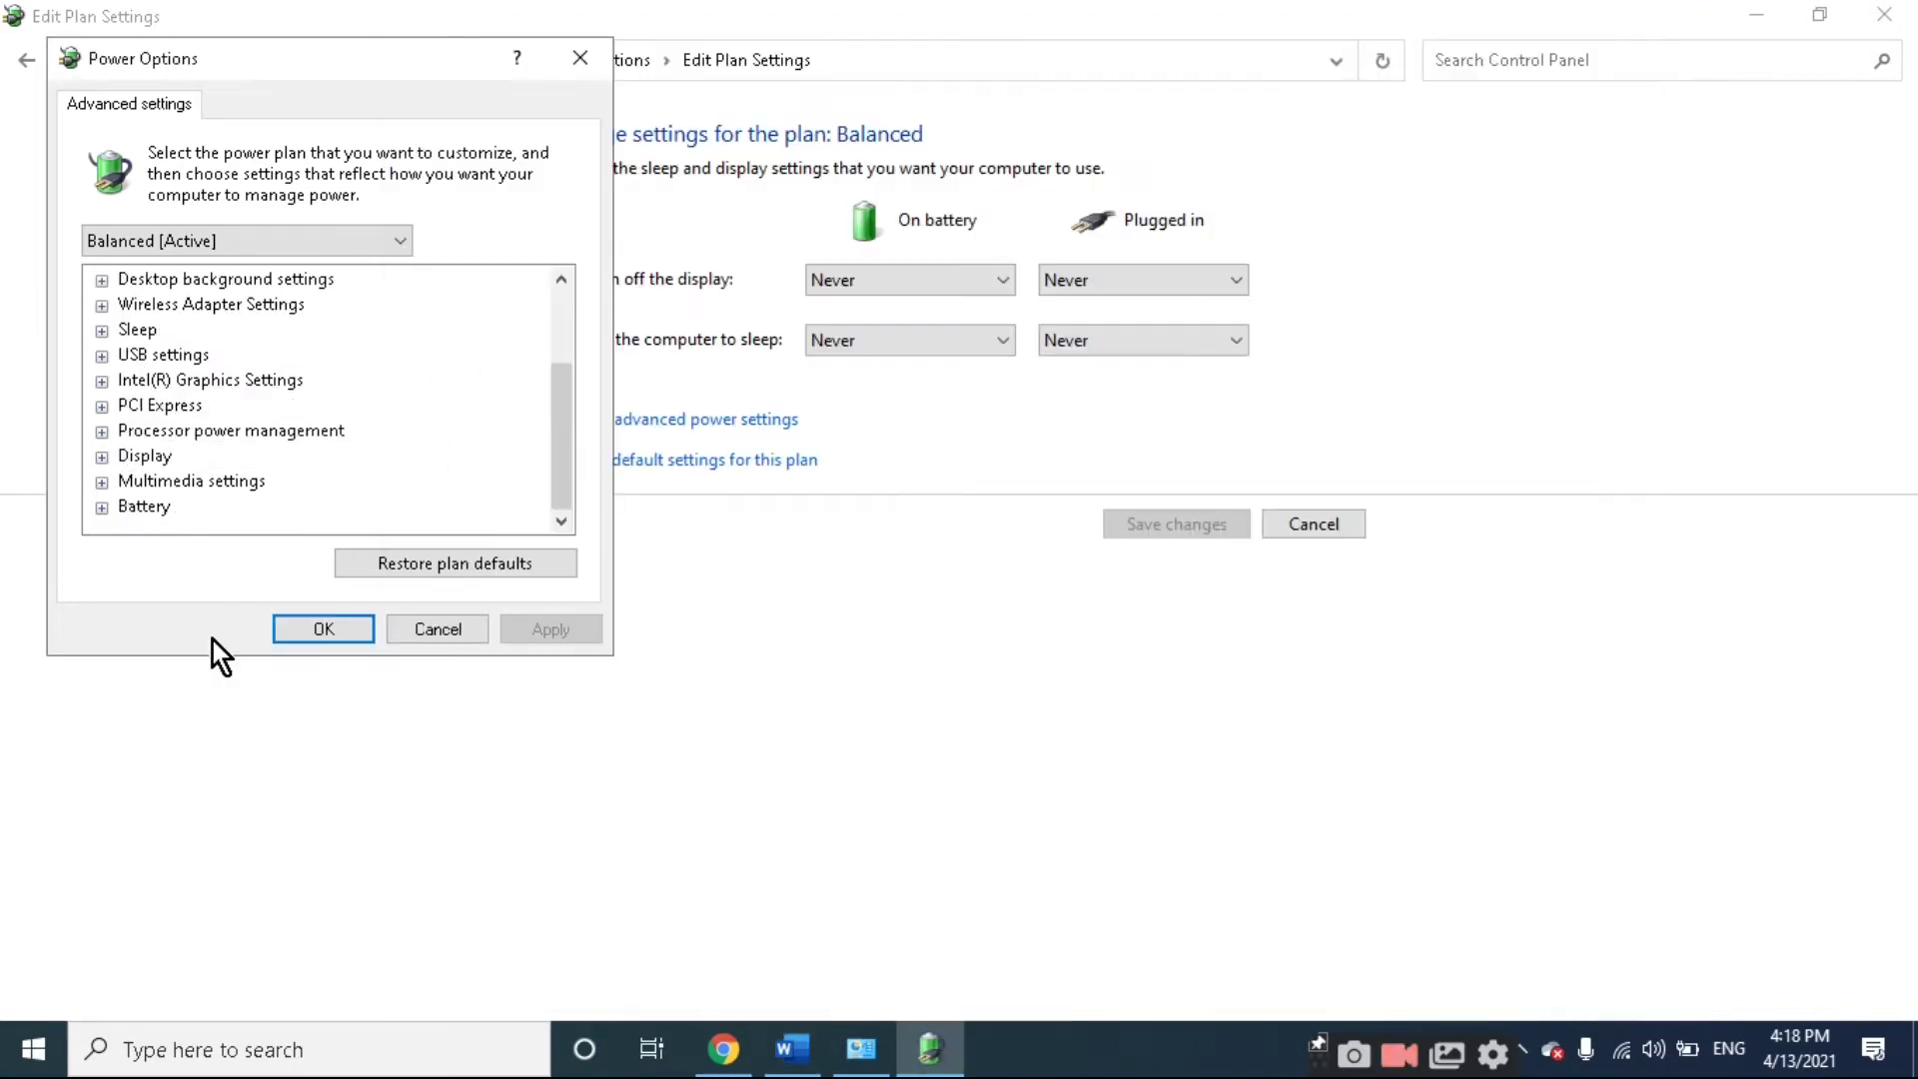
click(100, 432)
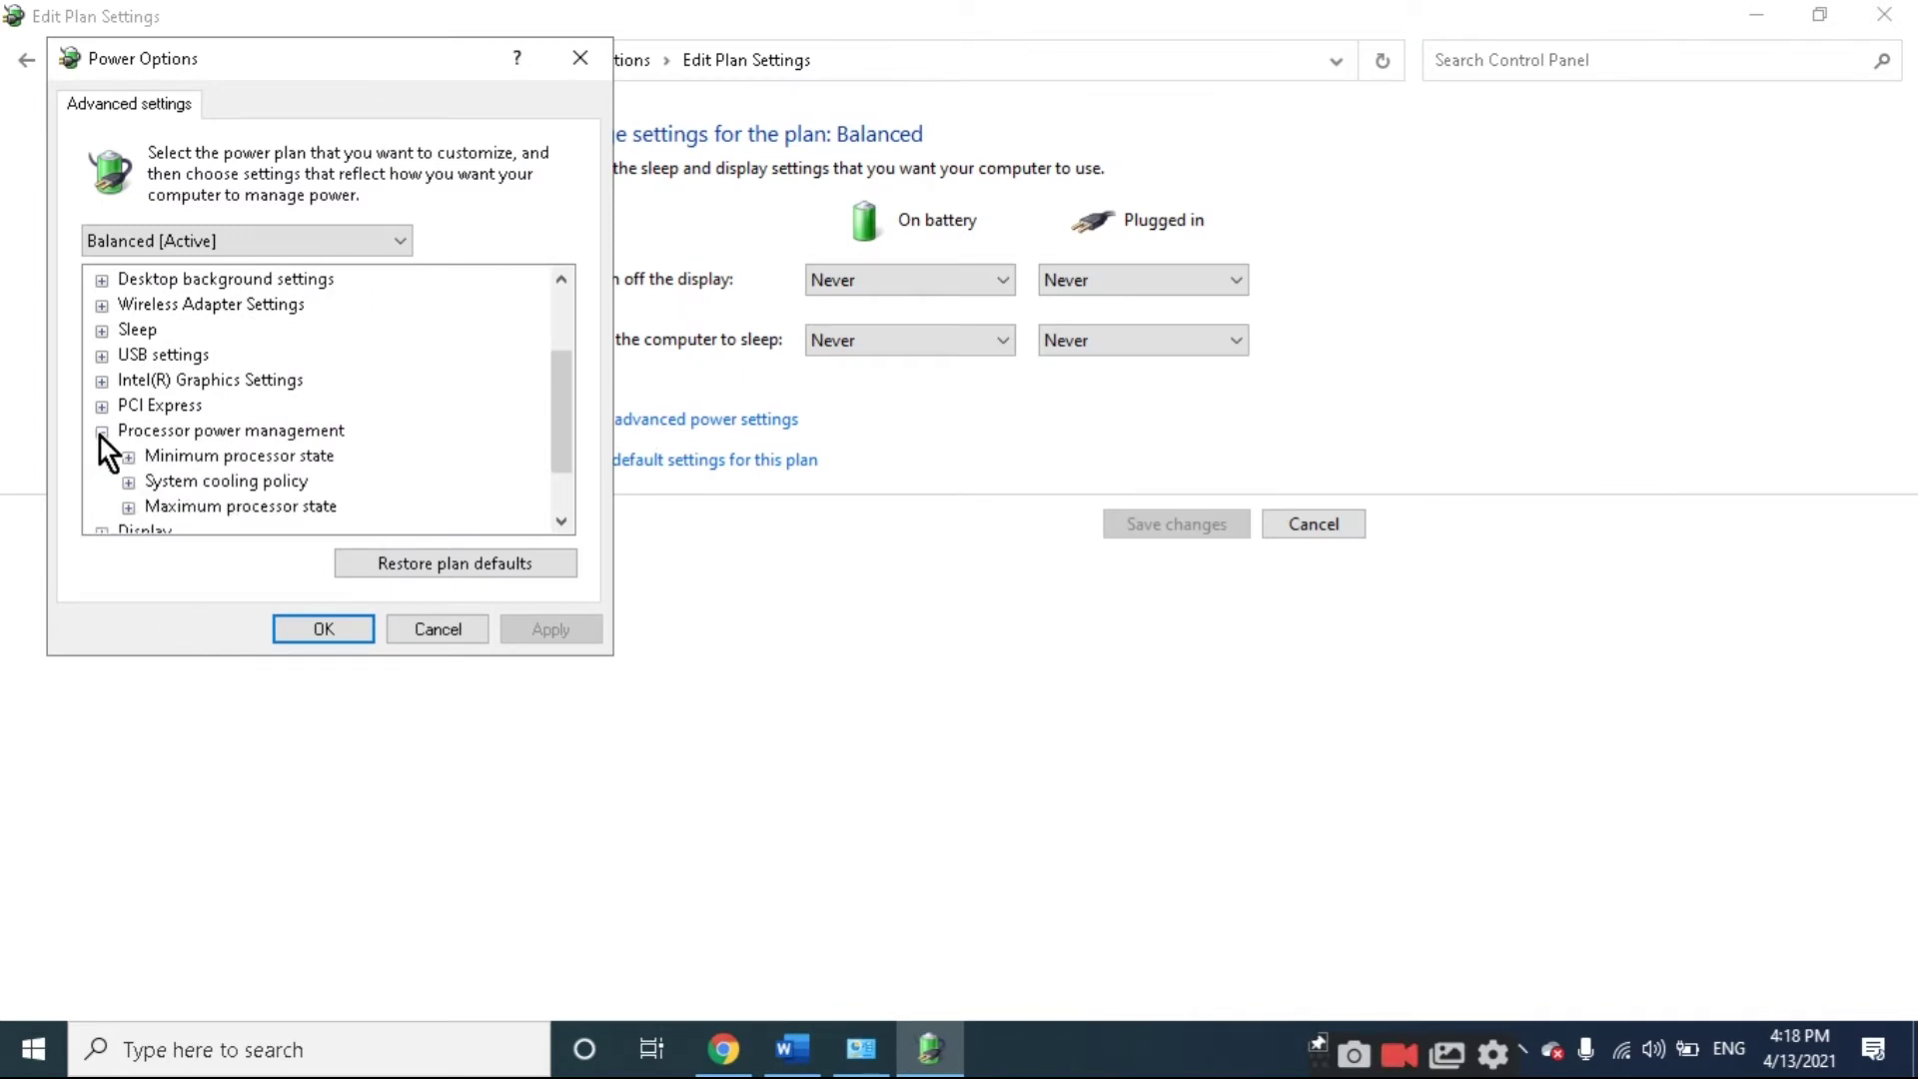
Check the minimum processor state instruction in the Word notes and set that state's on-battery value to 0% in Power Options.
mouse_move(837, 1071)
click(791, 1050)
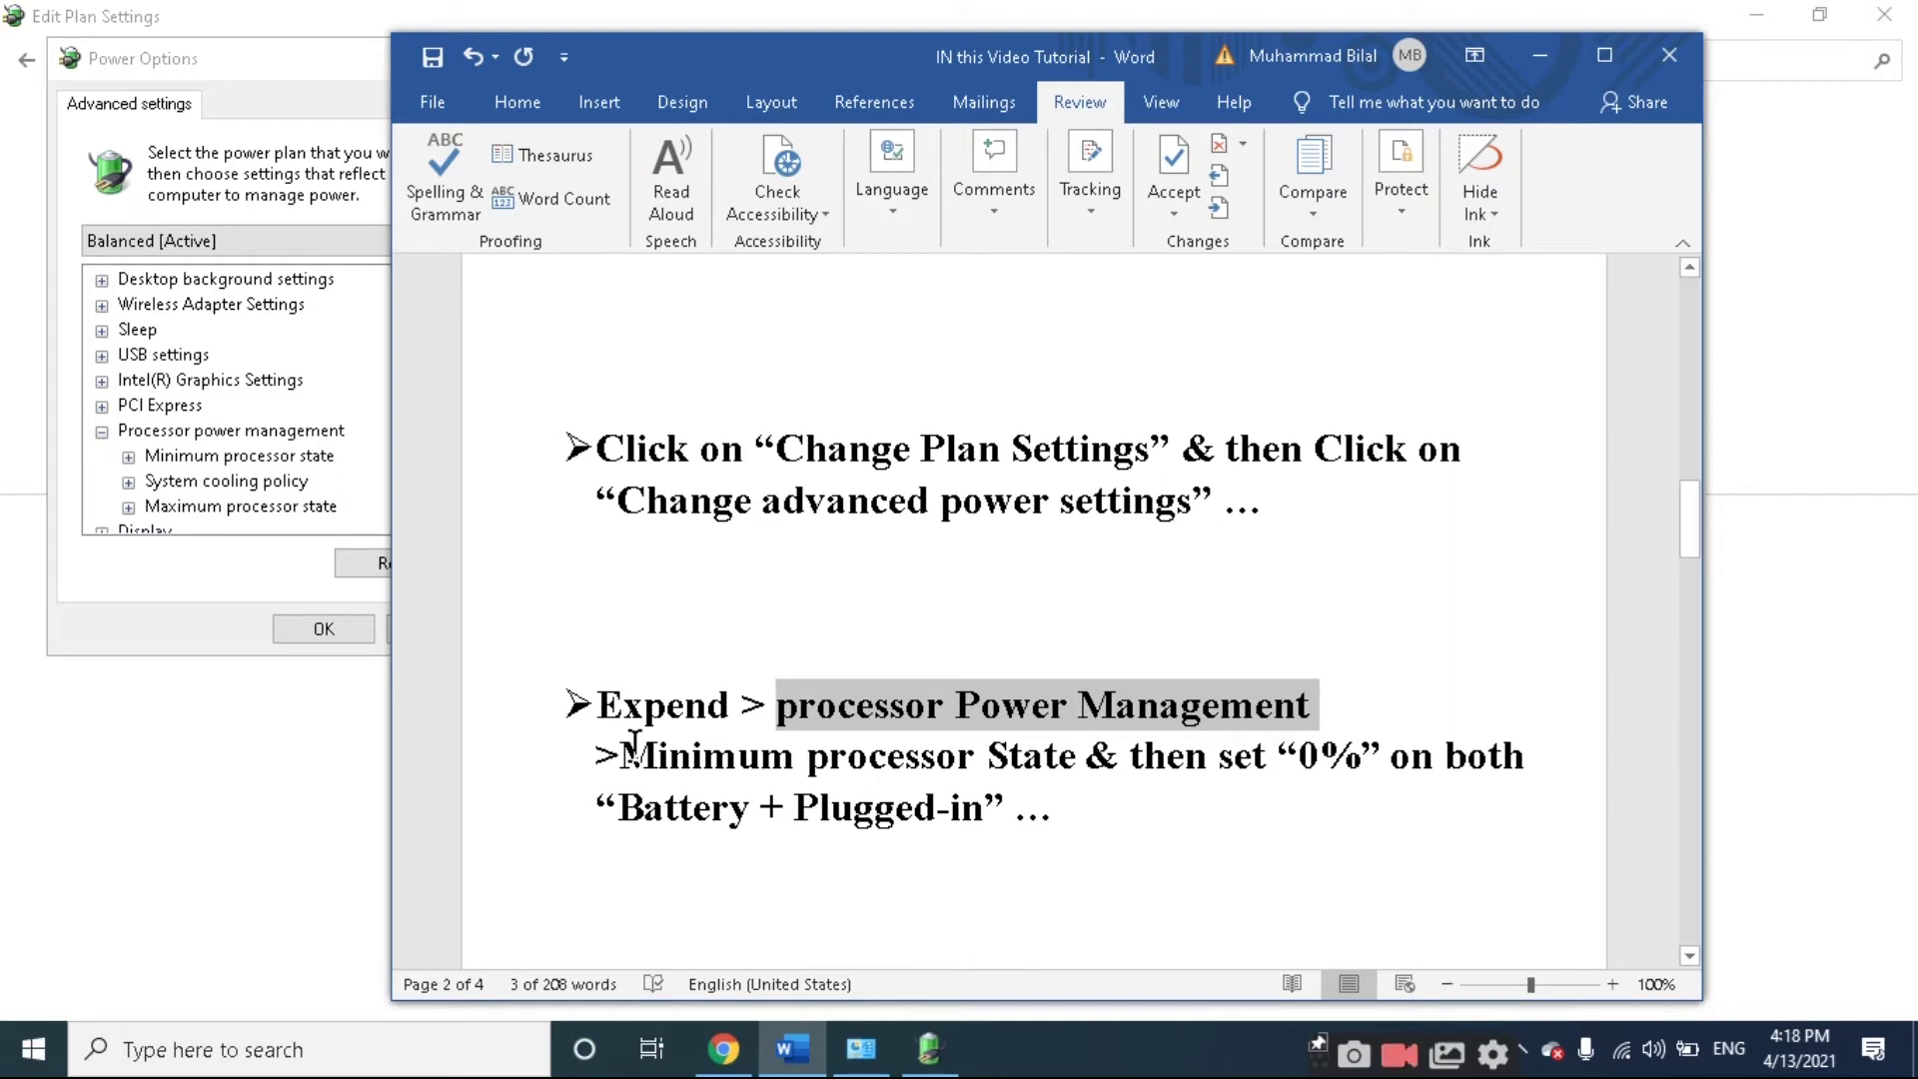
drag(629, 757, 855, 800)
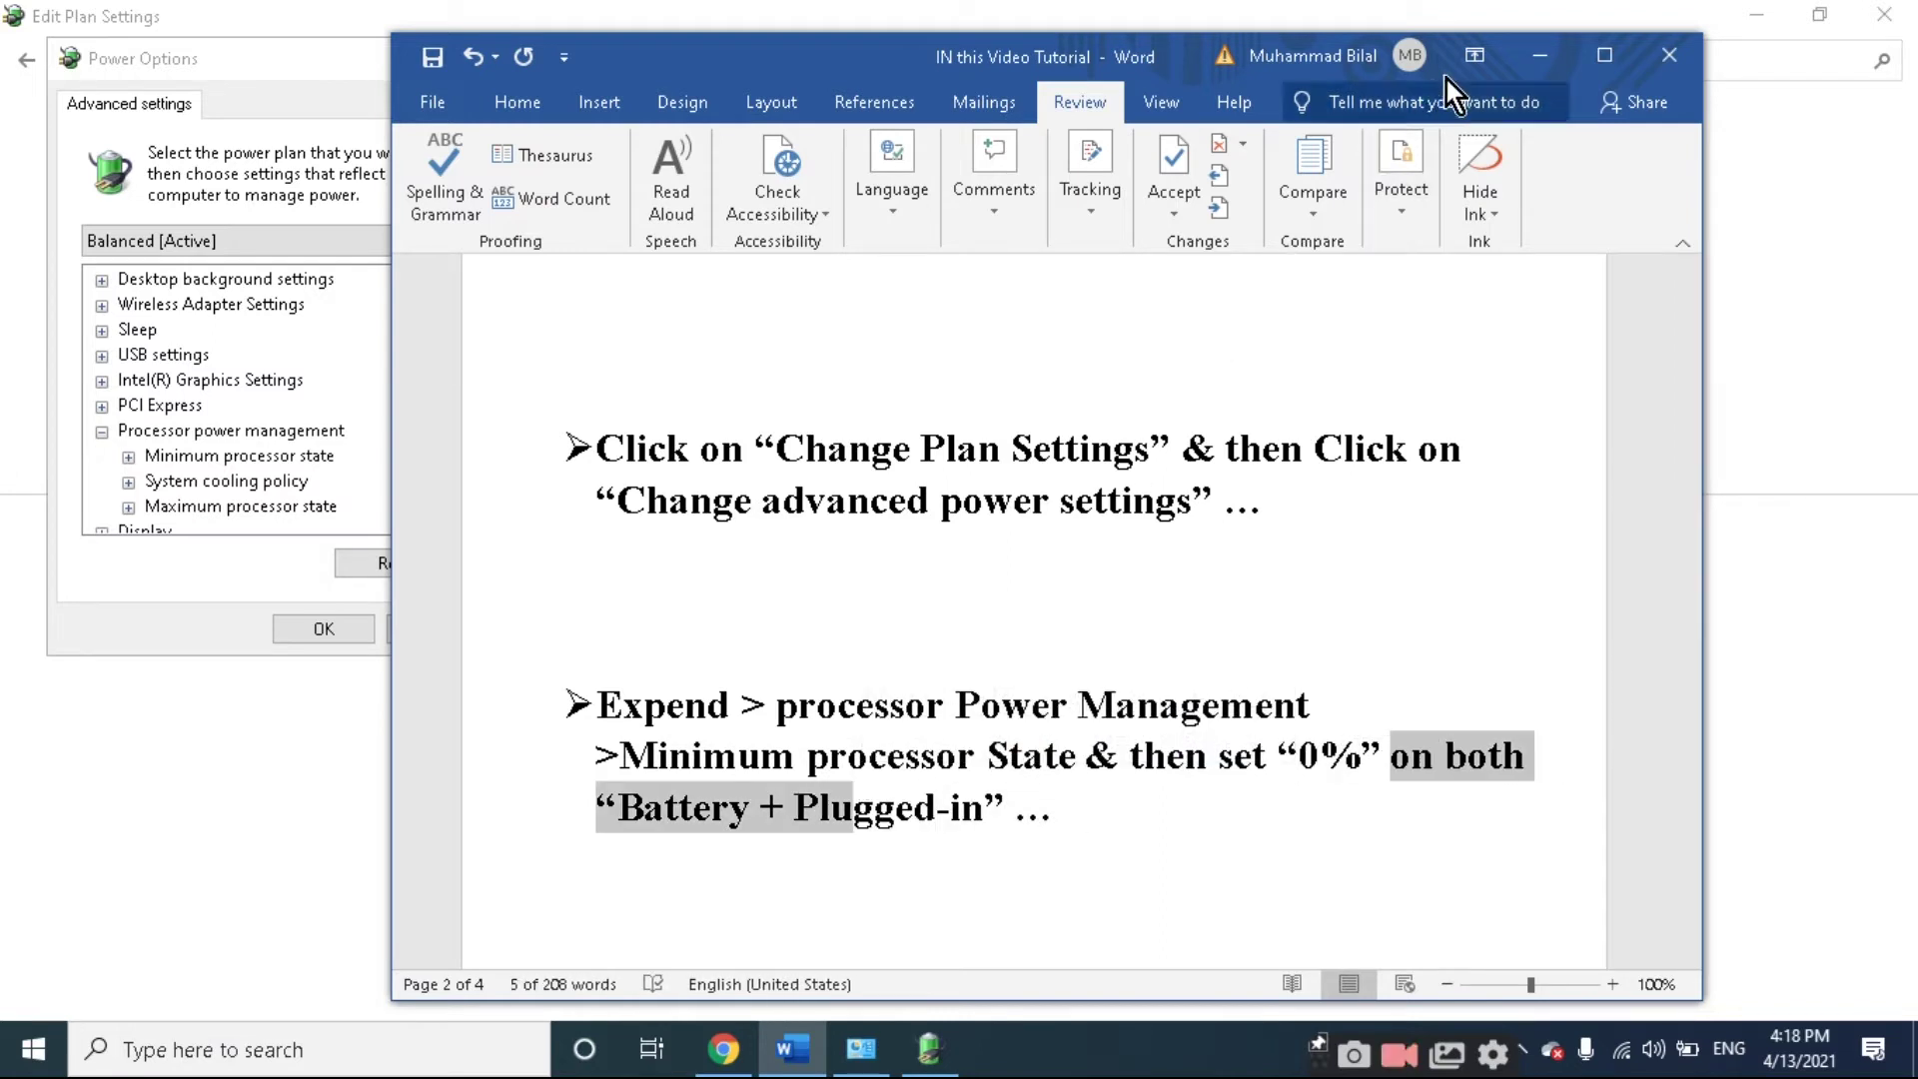
click(1538, 55)
click(128, 457)
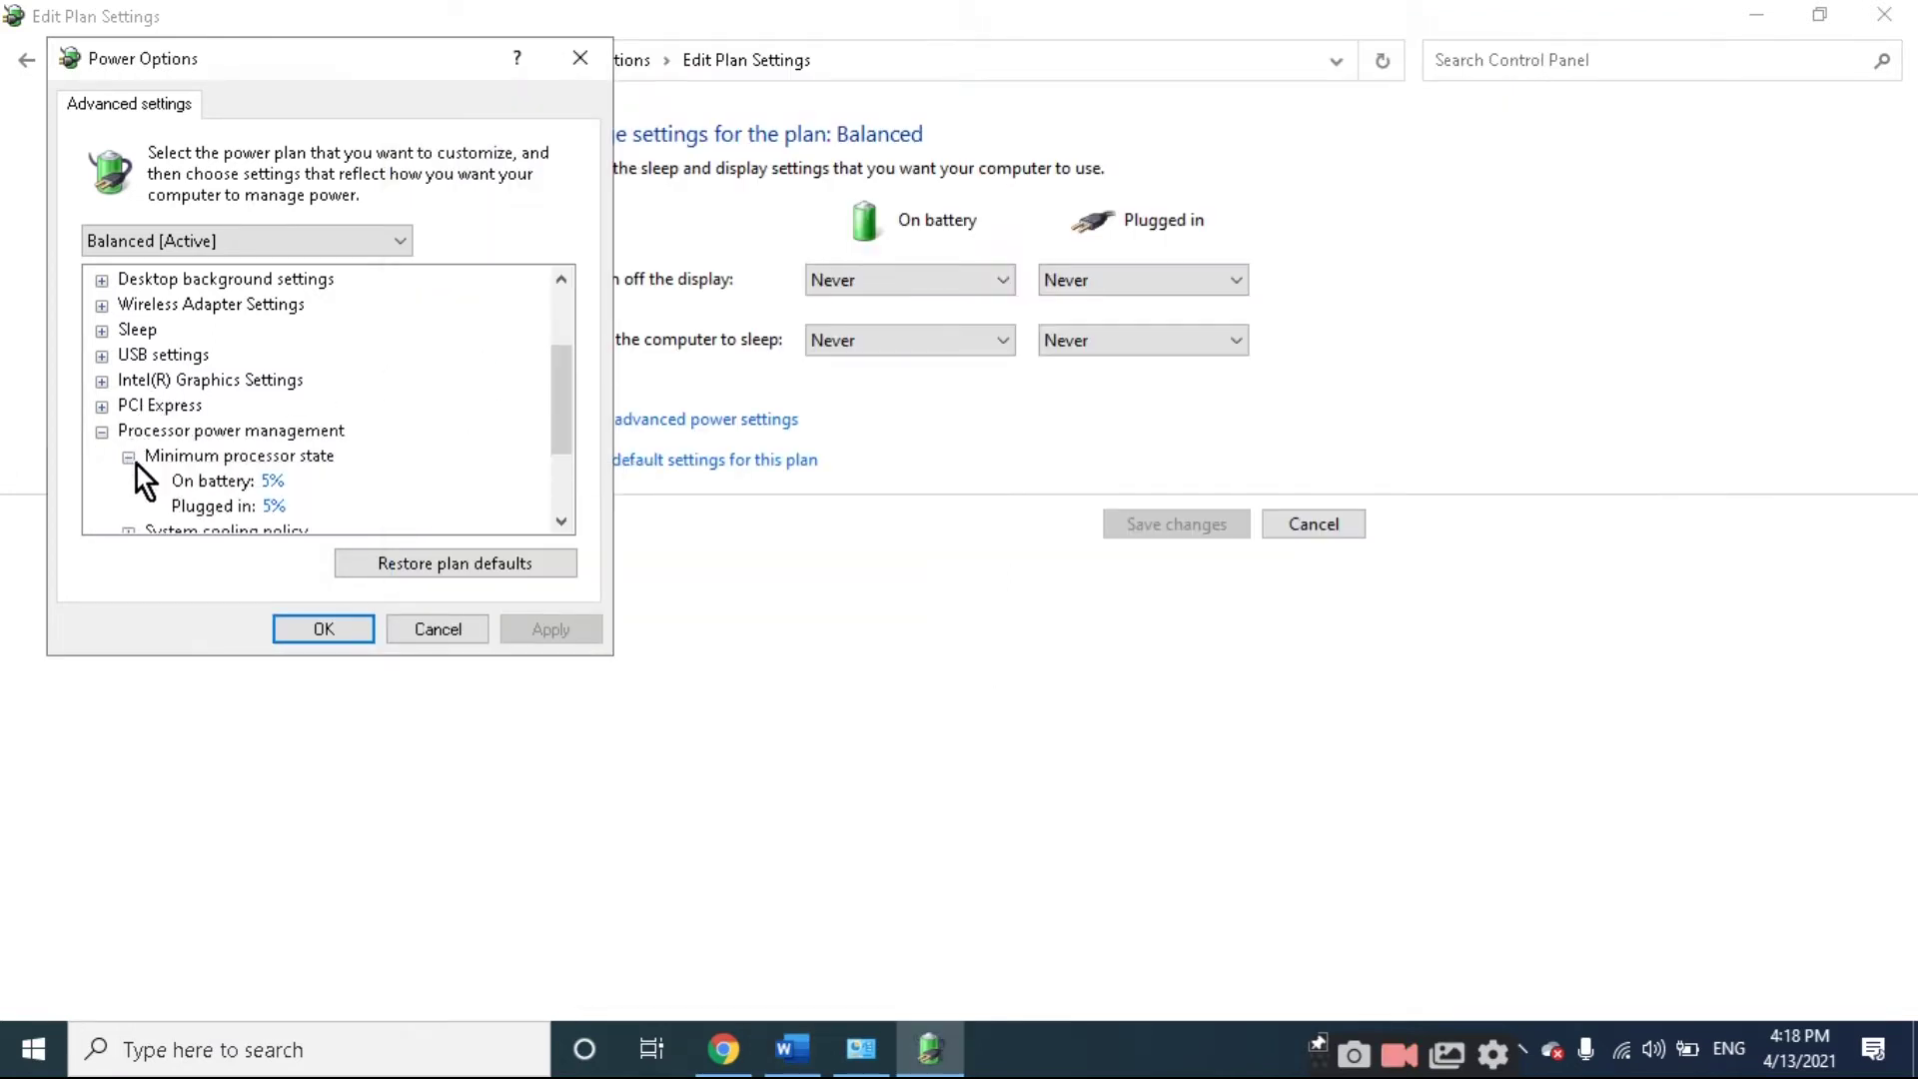
drag(261, 75, 967, 186)
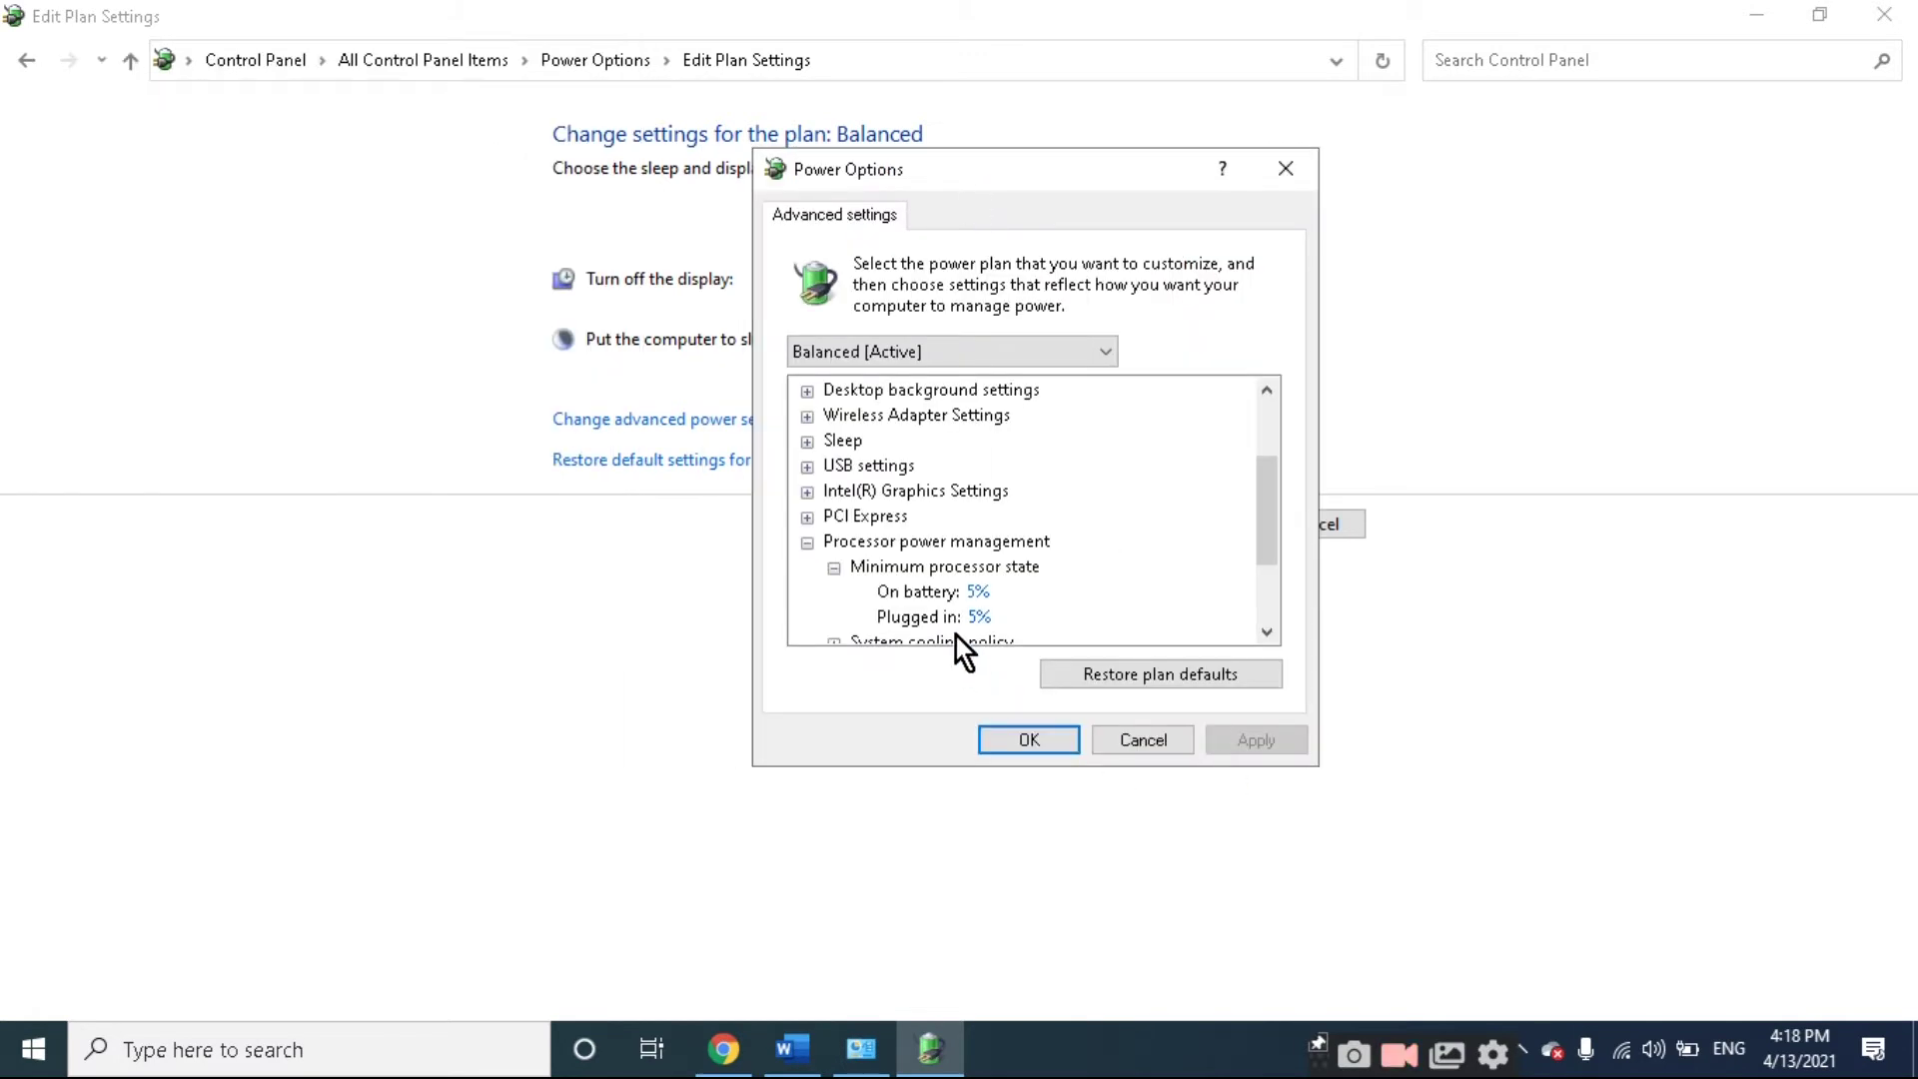
click(975, 593)
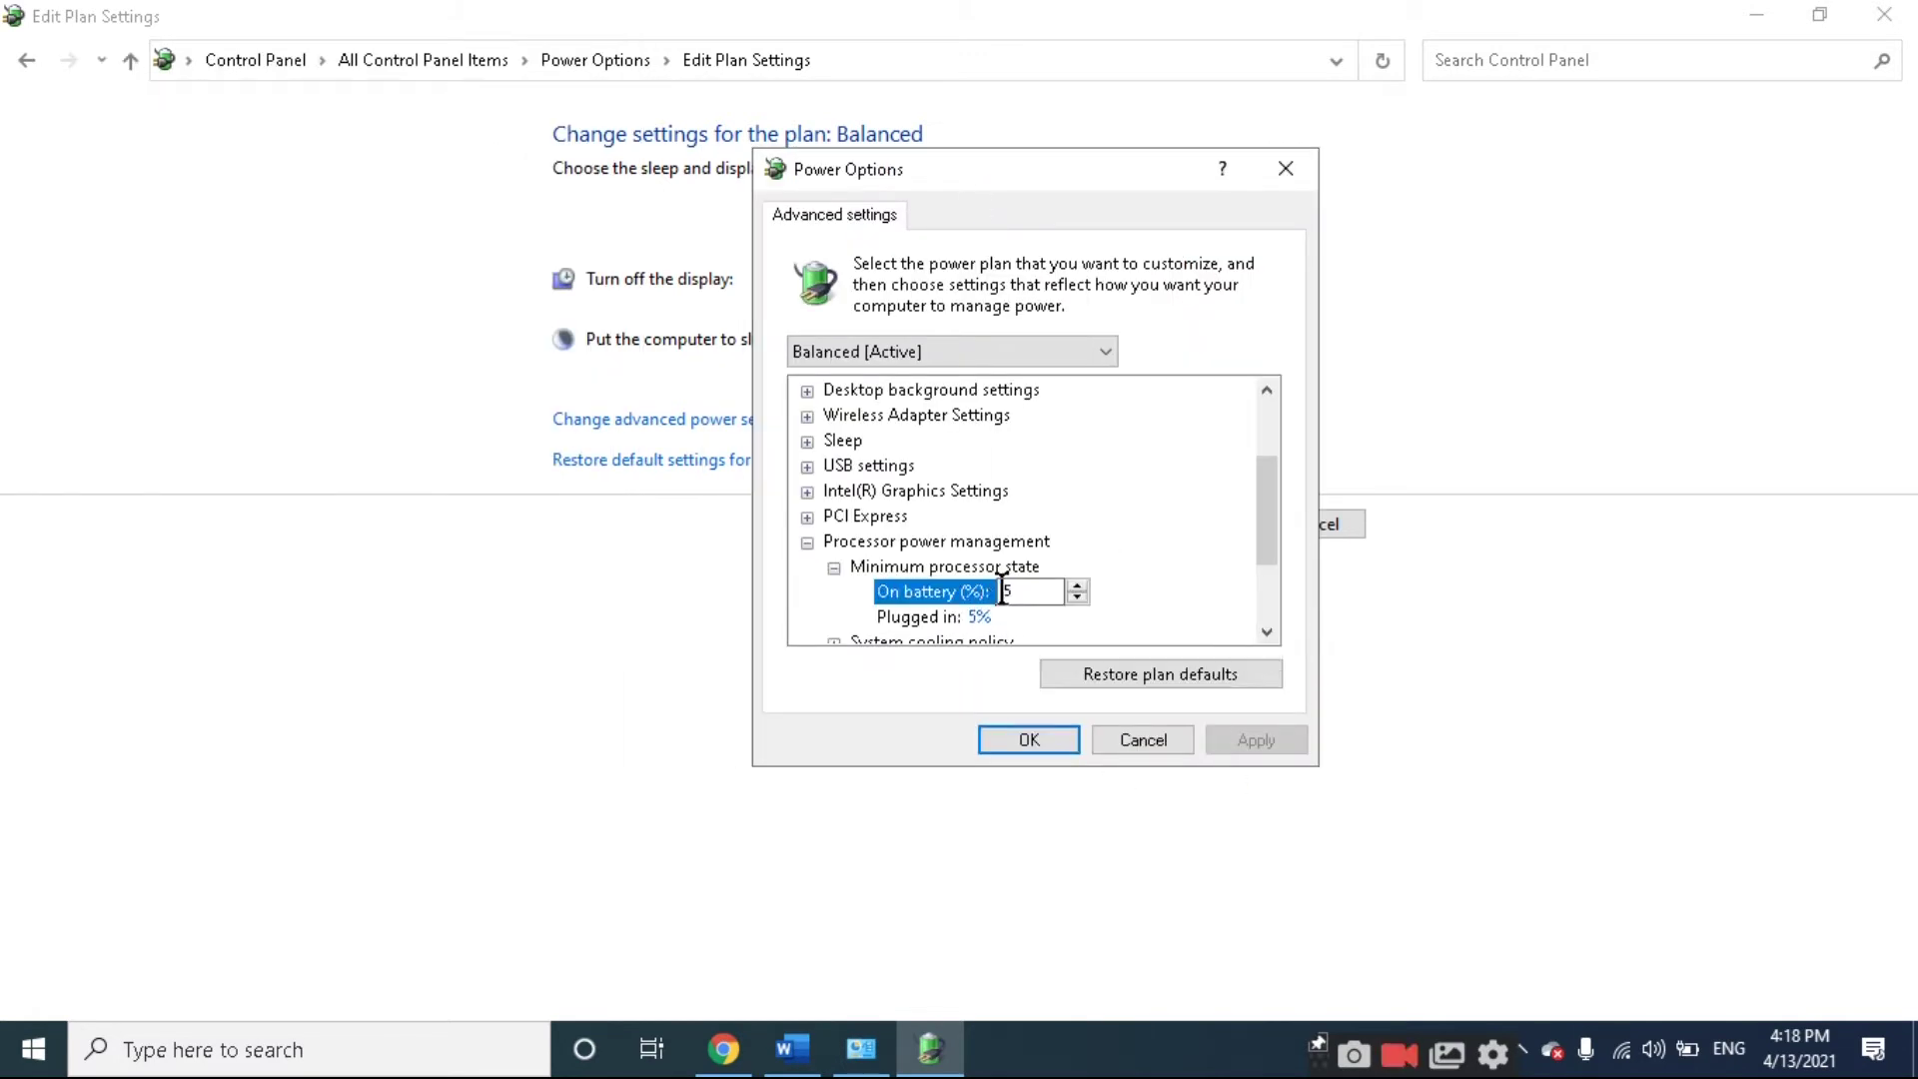
text(0)
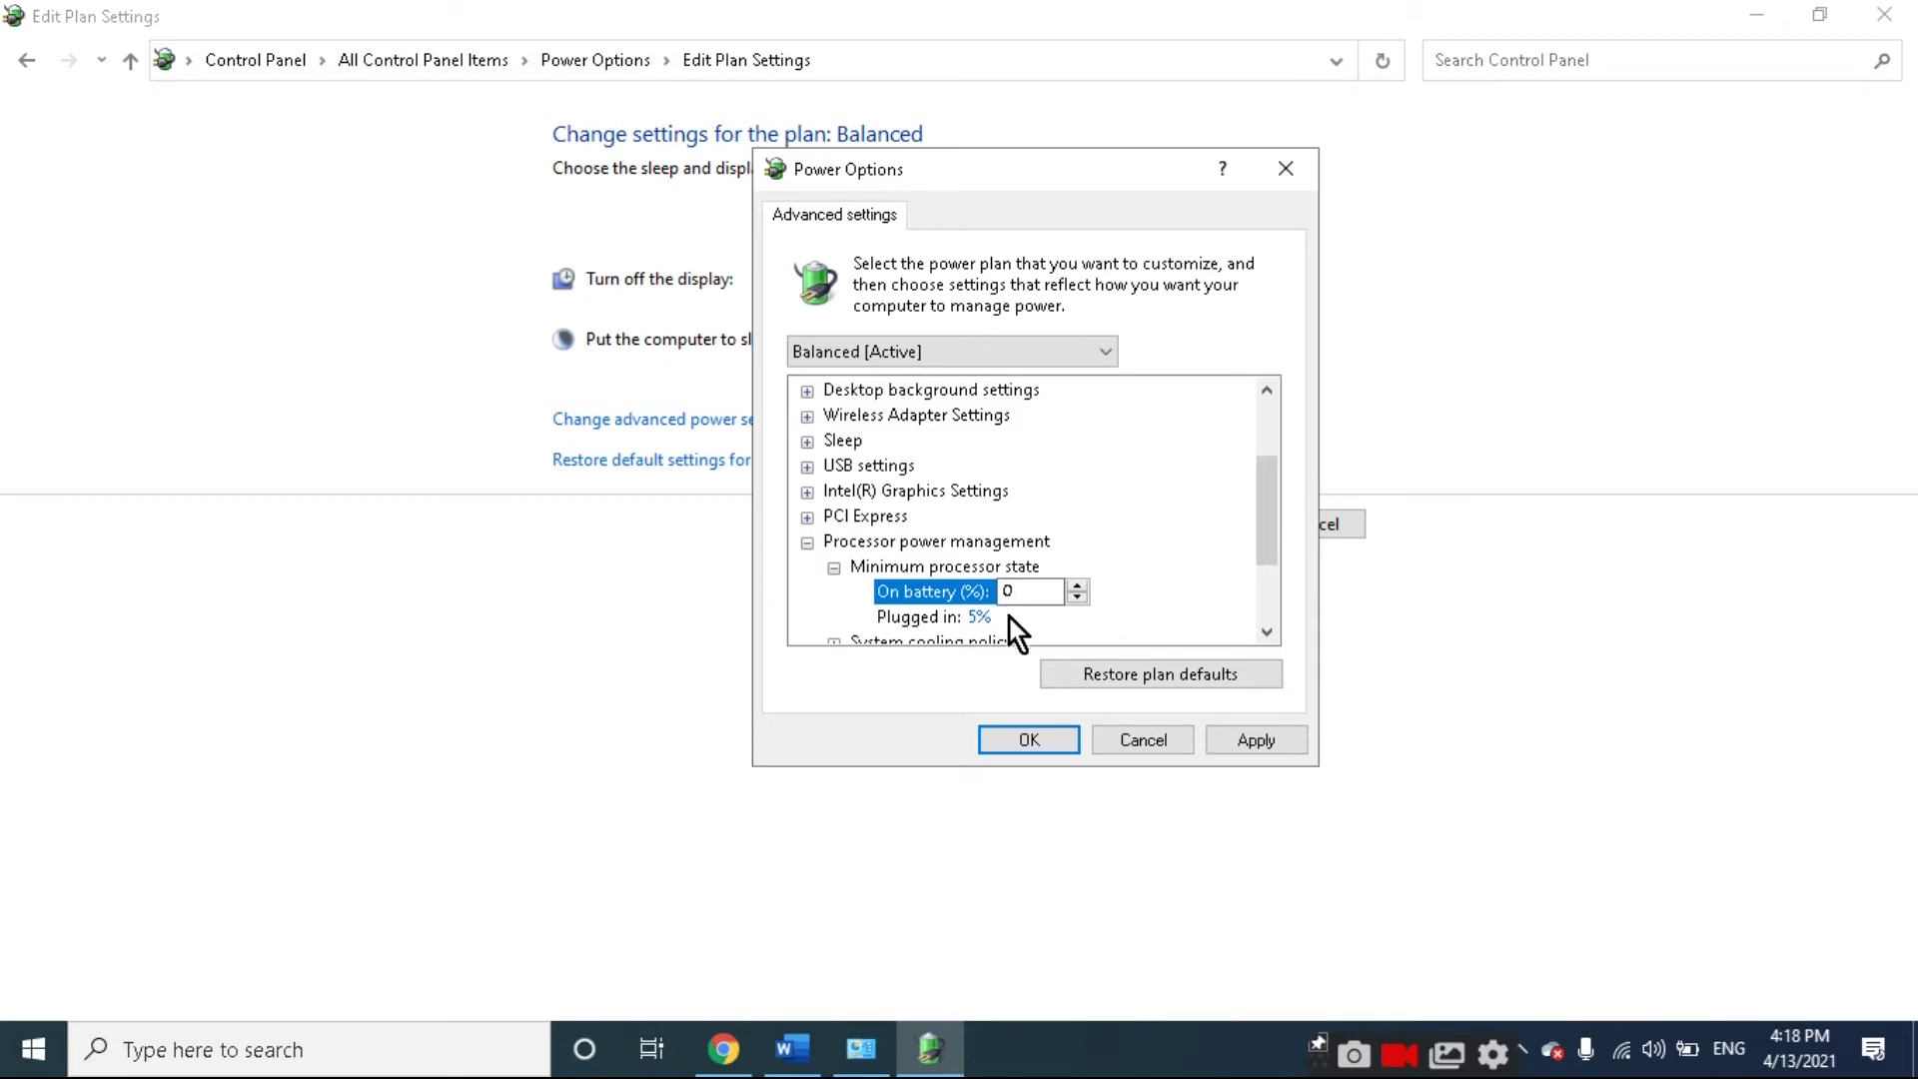
Set the plugged-in minimum processor state to 0% and collapse the Minimum processor state entry.
click(977, 618)
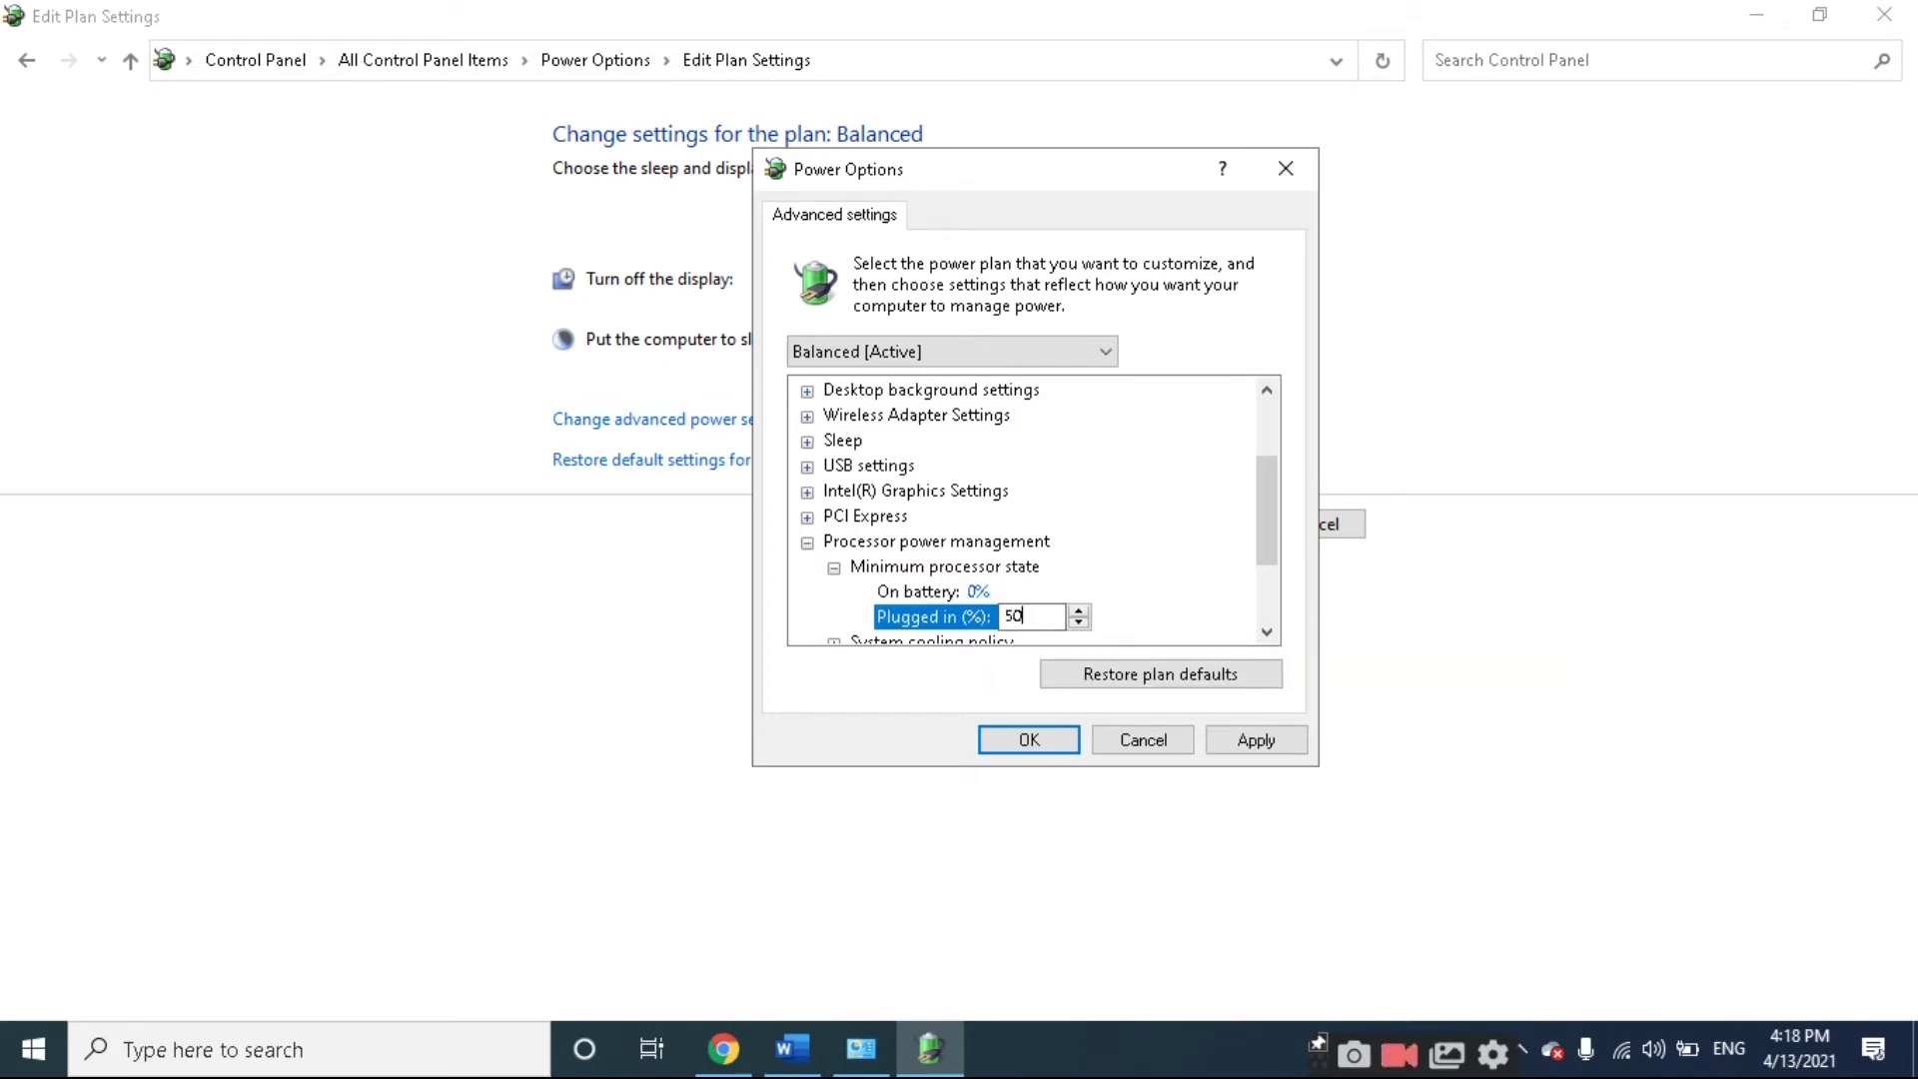
scroll(1099, 594, down, 1)
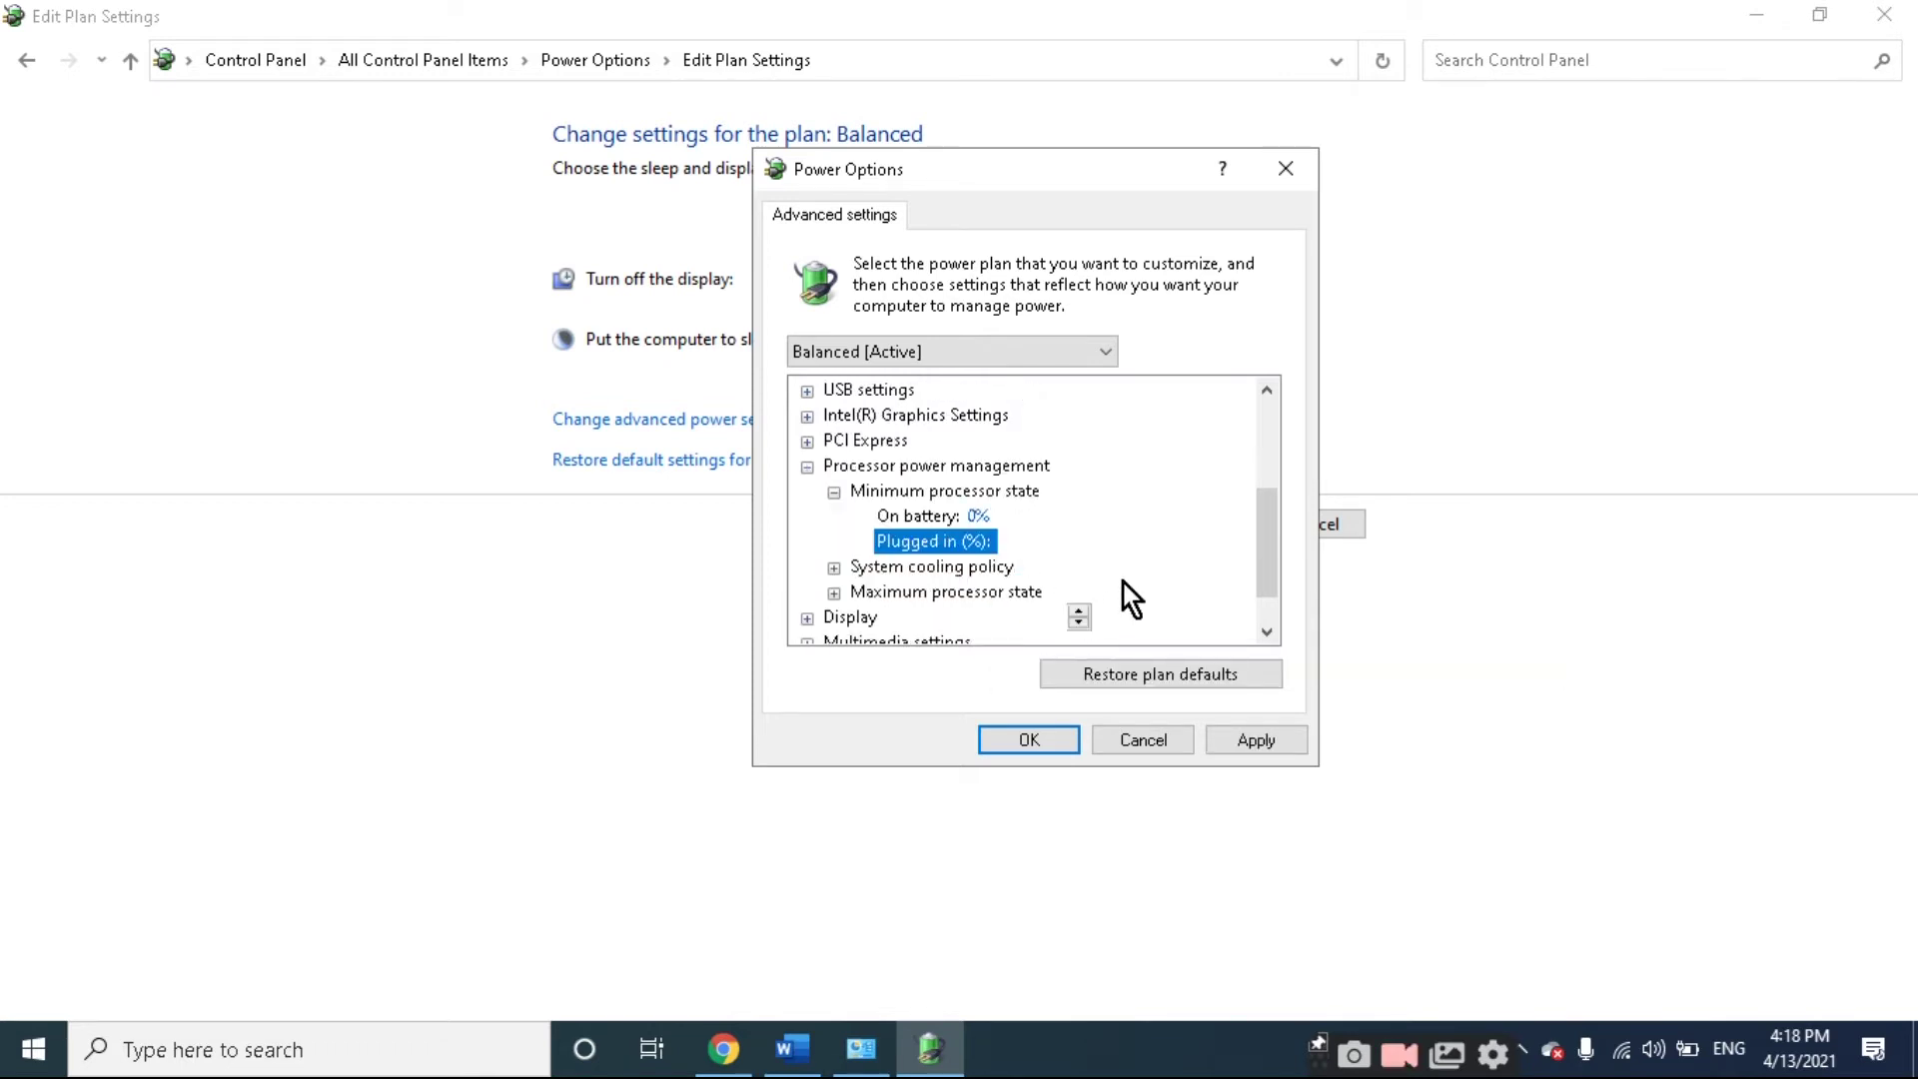
click(831, 497)
click(832, 496)
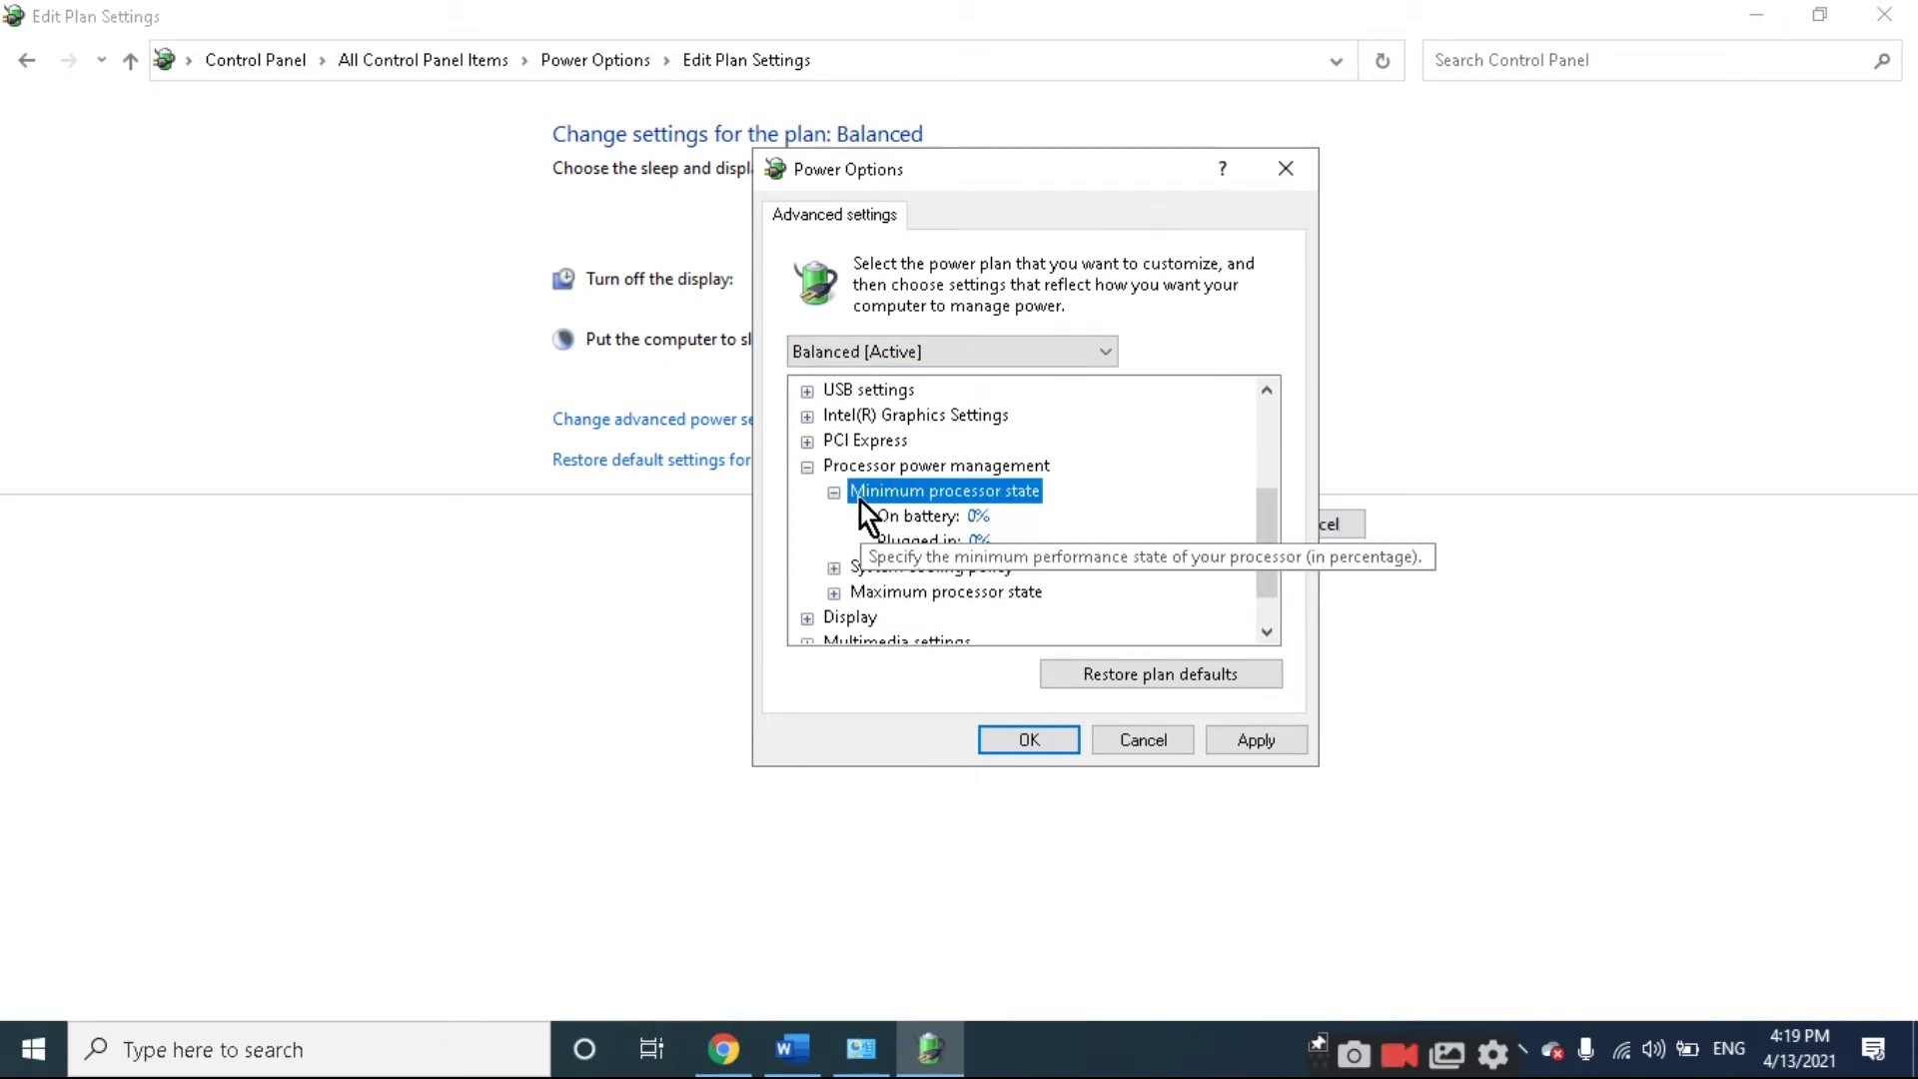
click(834, 494)
Check the maximum processor state instruction in the Word notes and set that state's on-battery value to 100% in Power Options.
mouse_move(791, 1049)
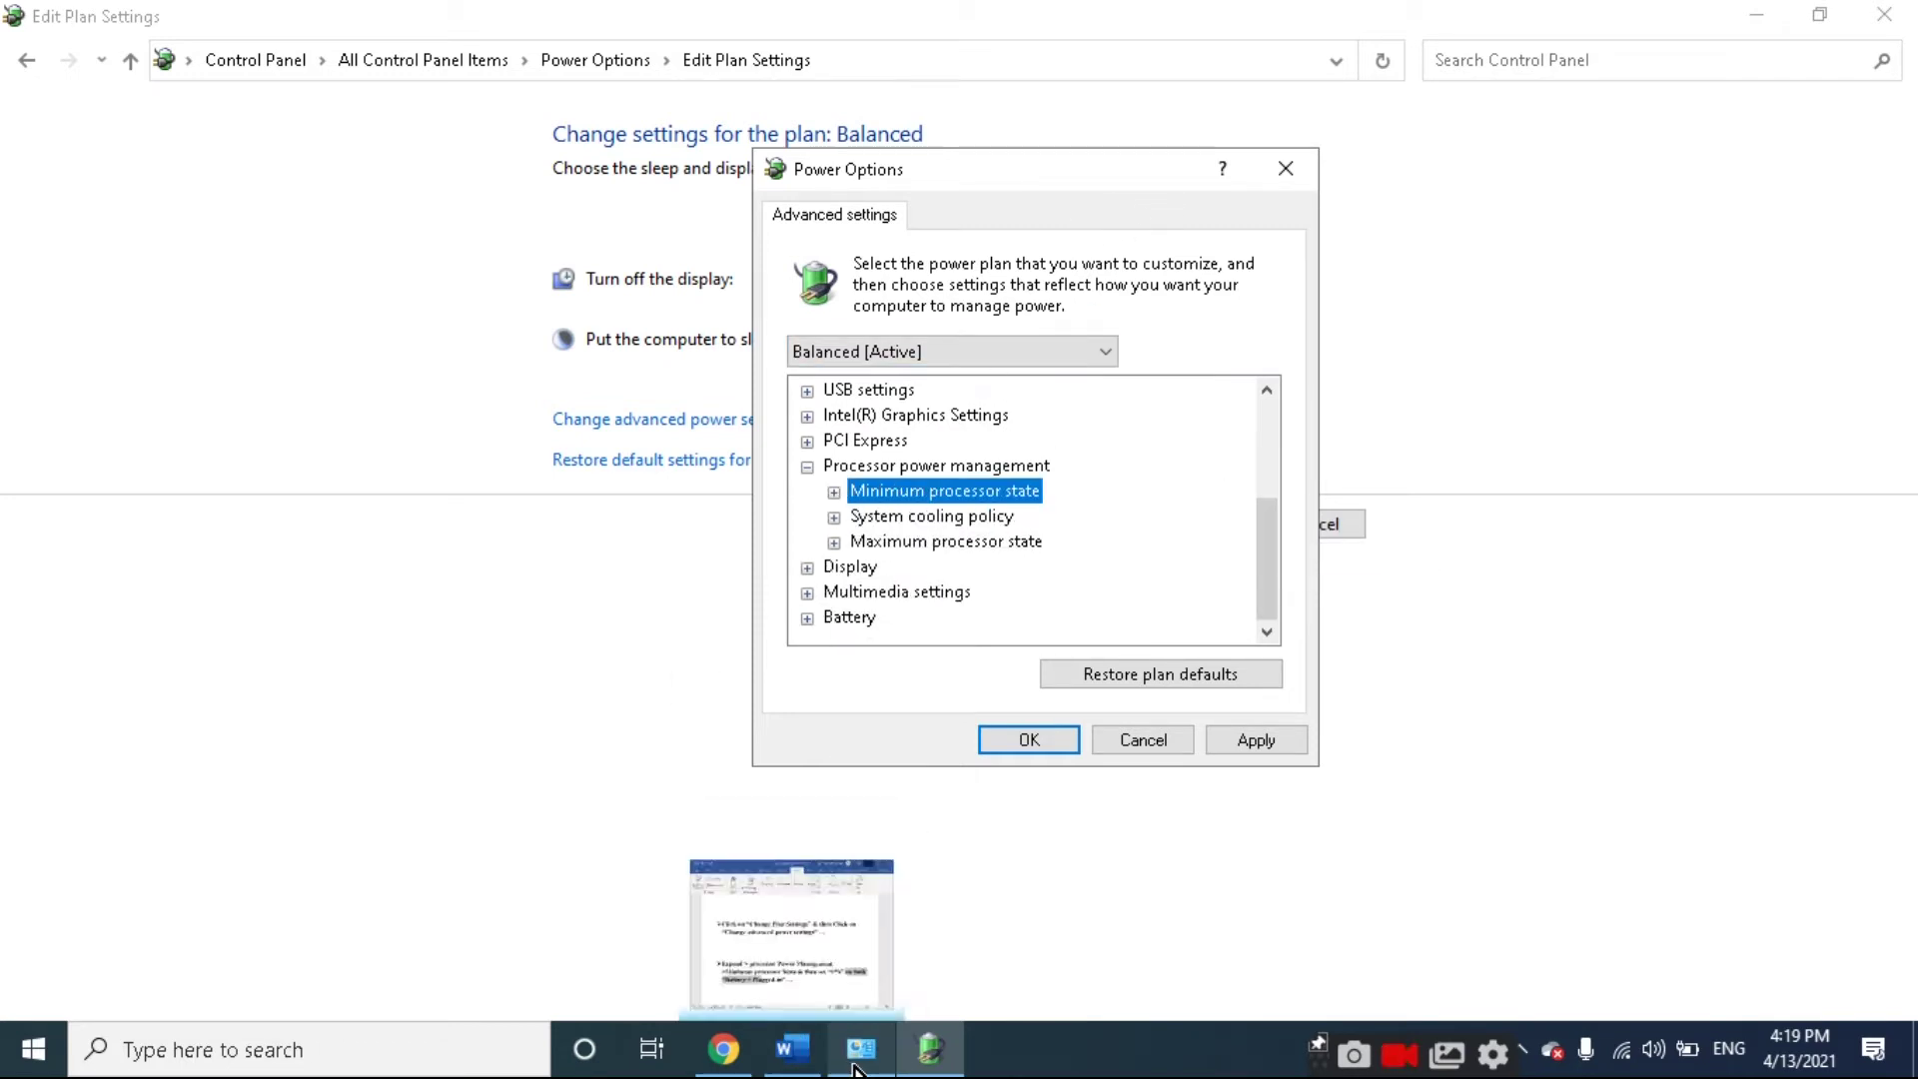
click(790, 910)
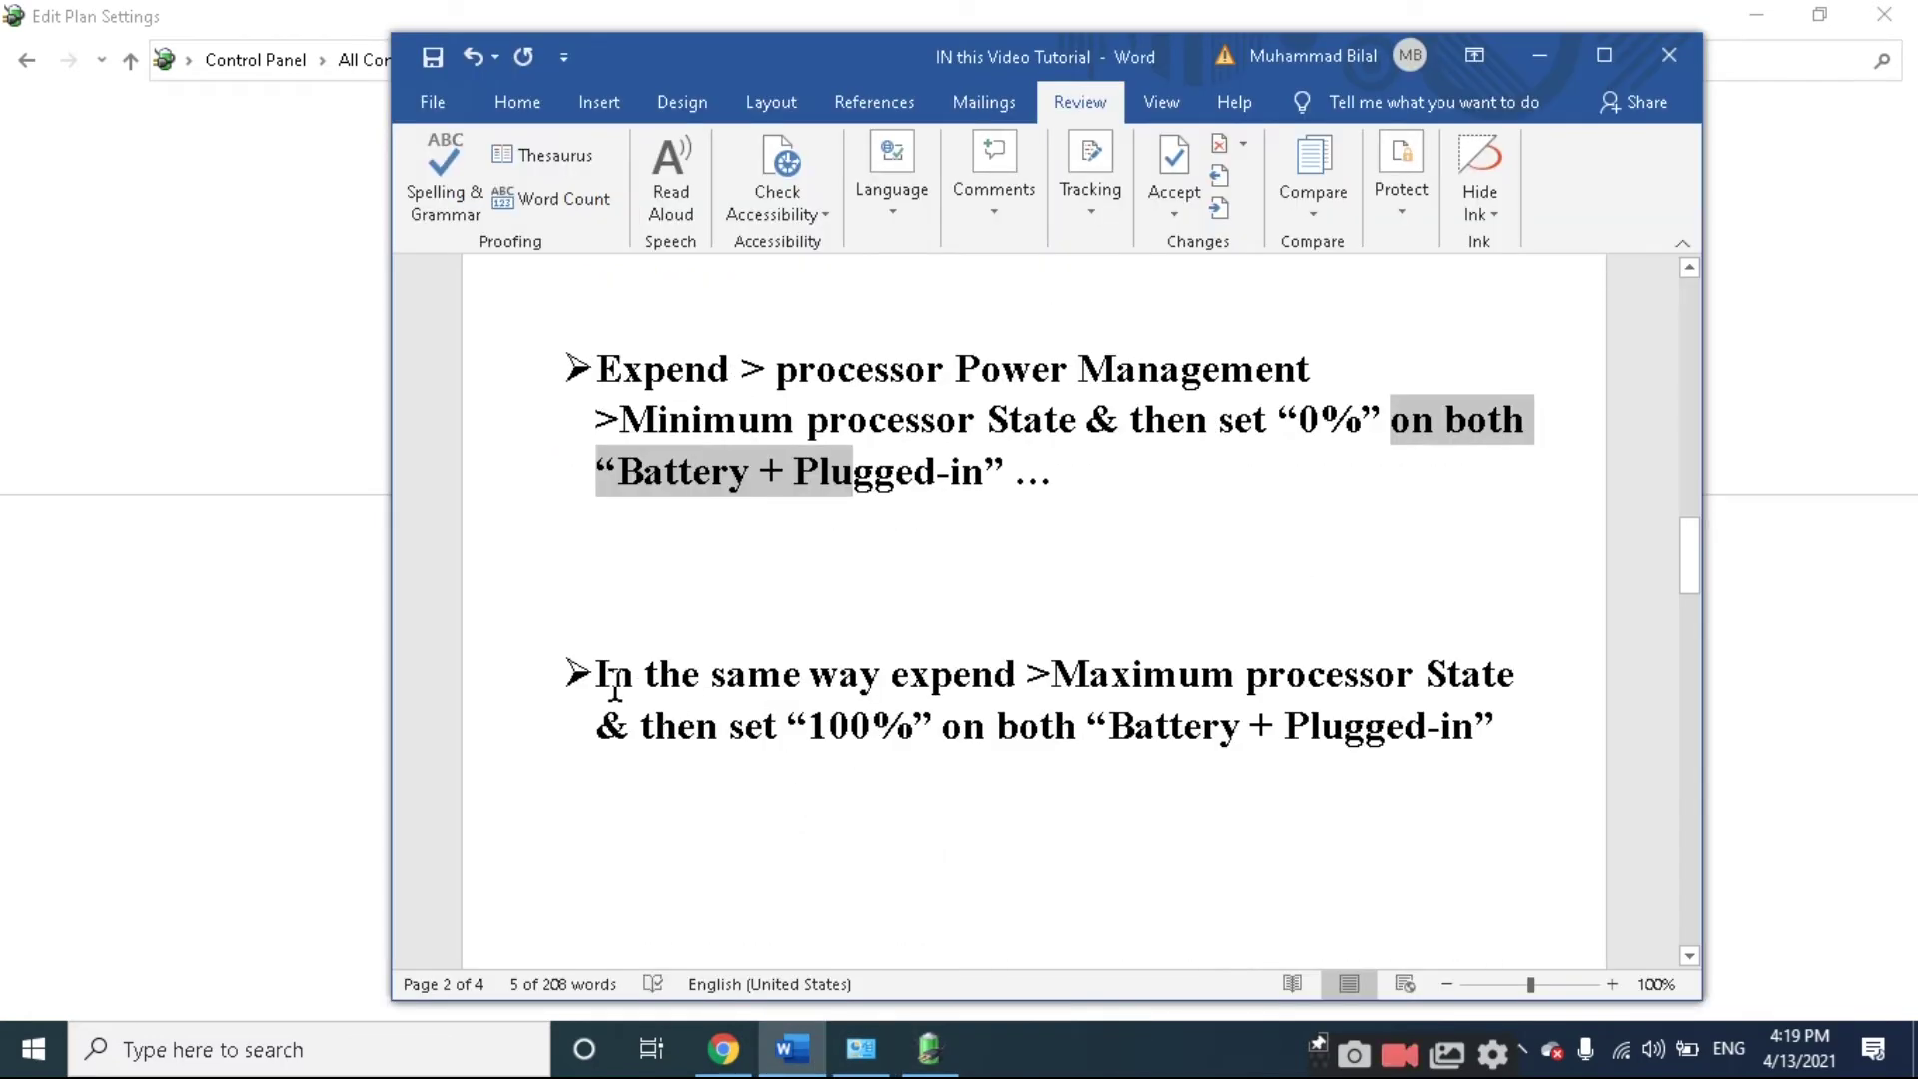
drag(606, 679, 1488, 757)
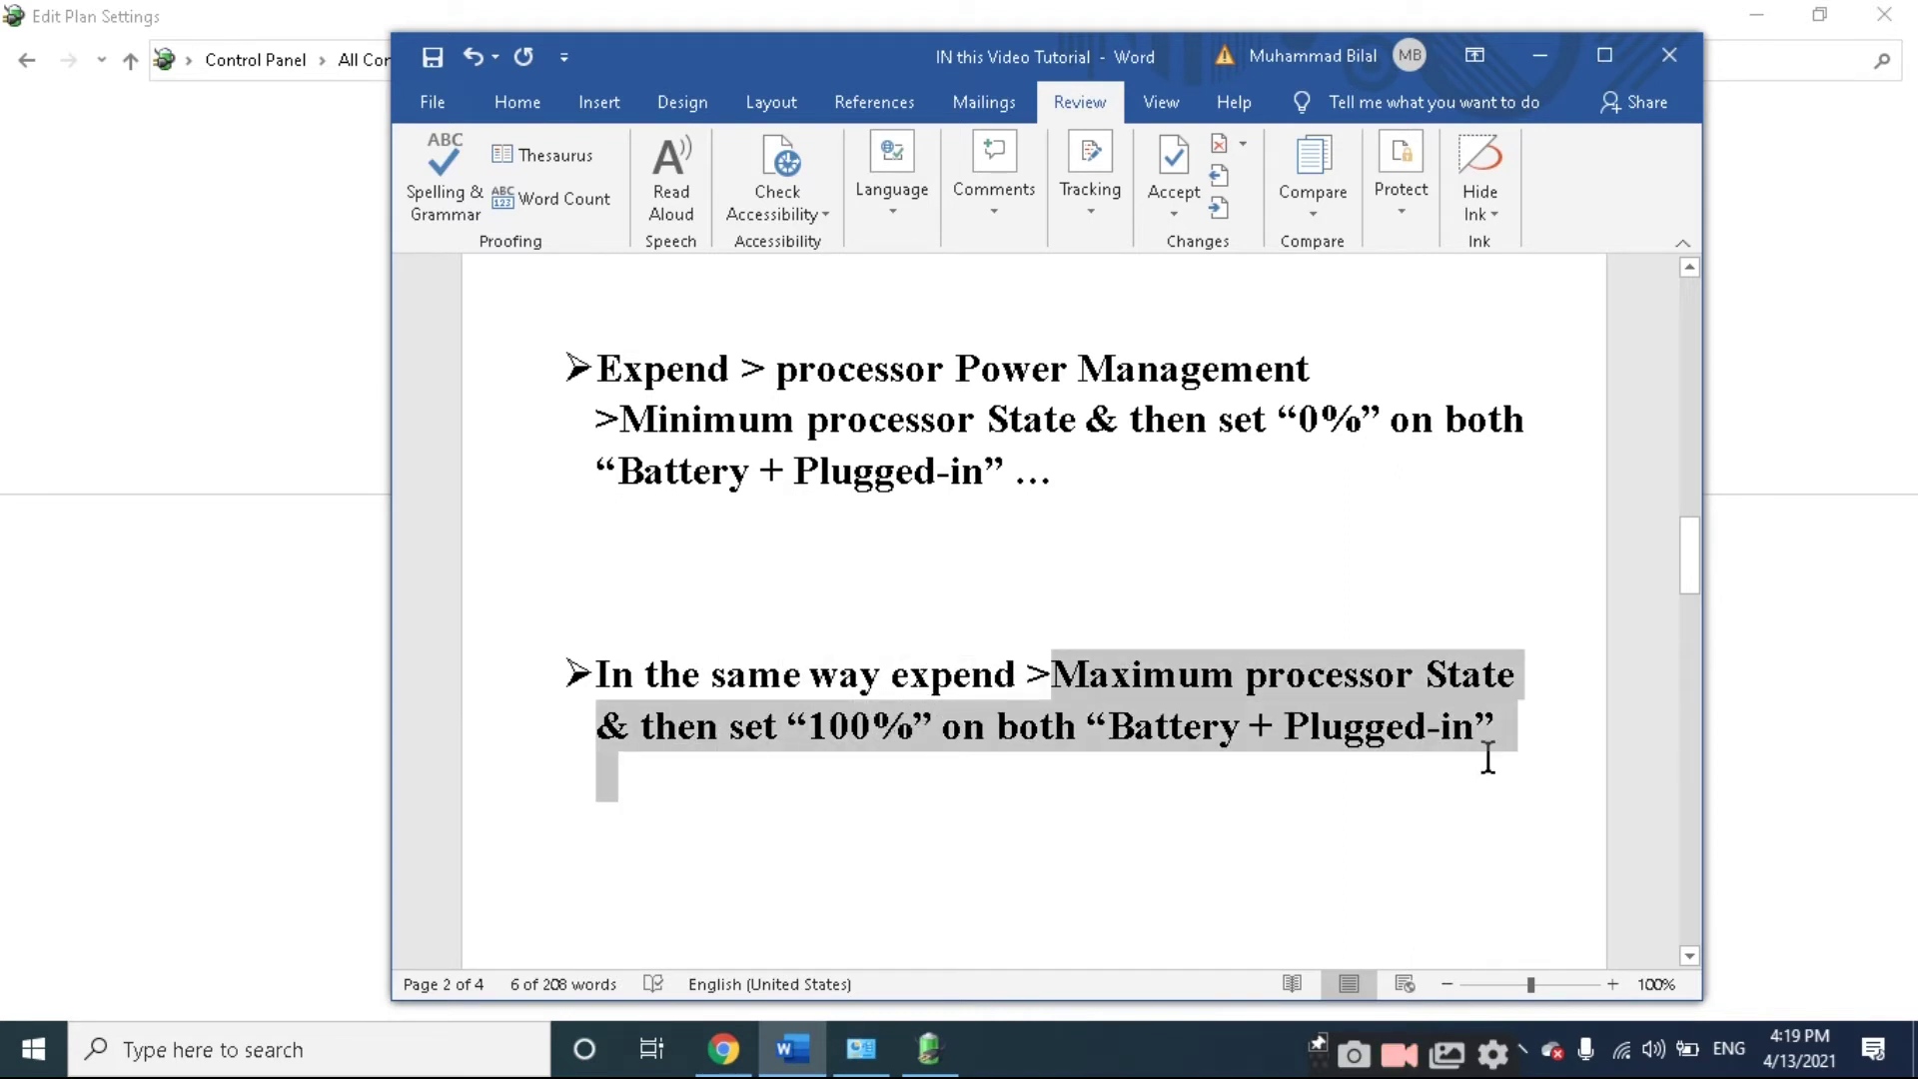
click(1525, 62)
click(834, 542)
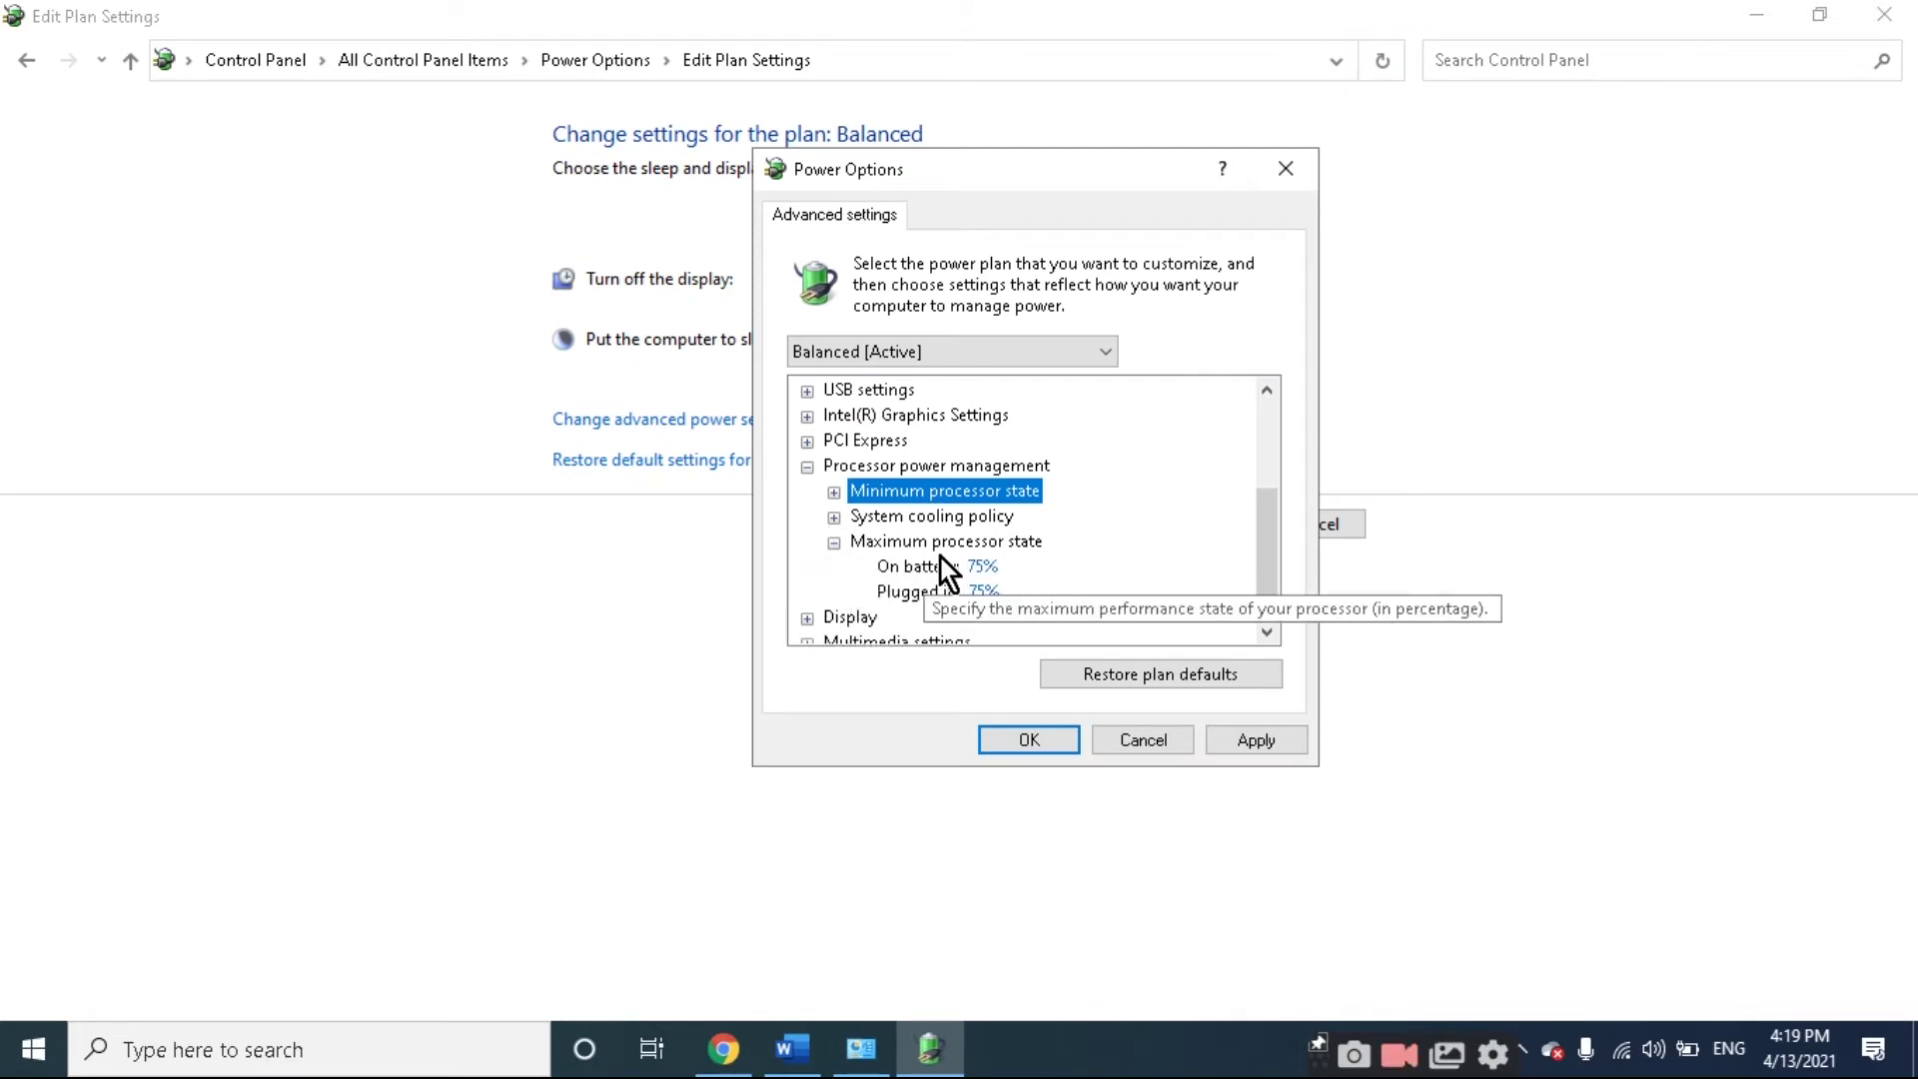
click(985, 584)
click(983, 573)
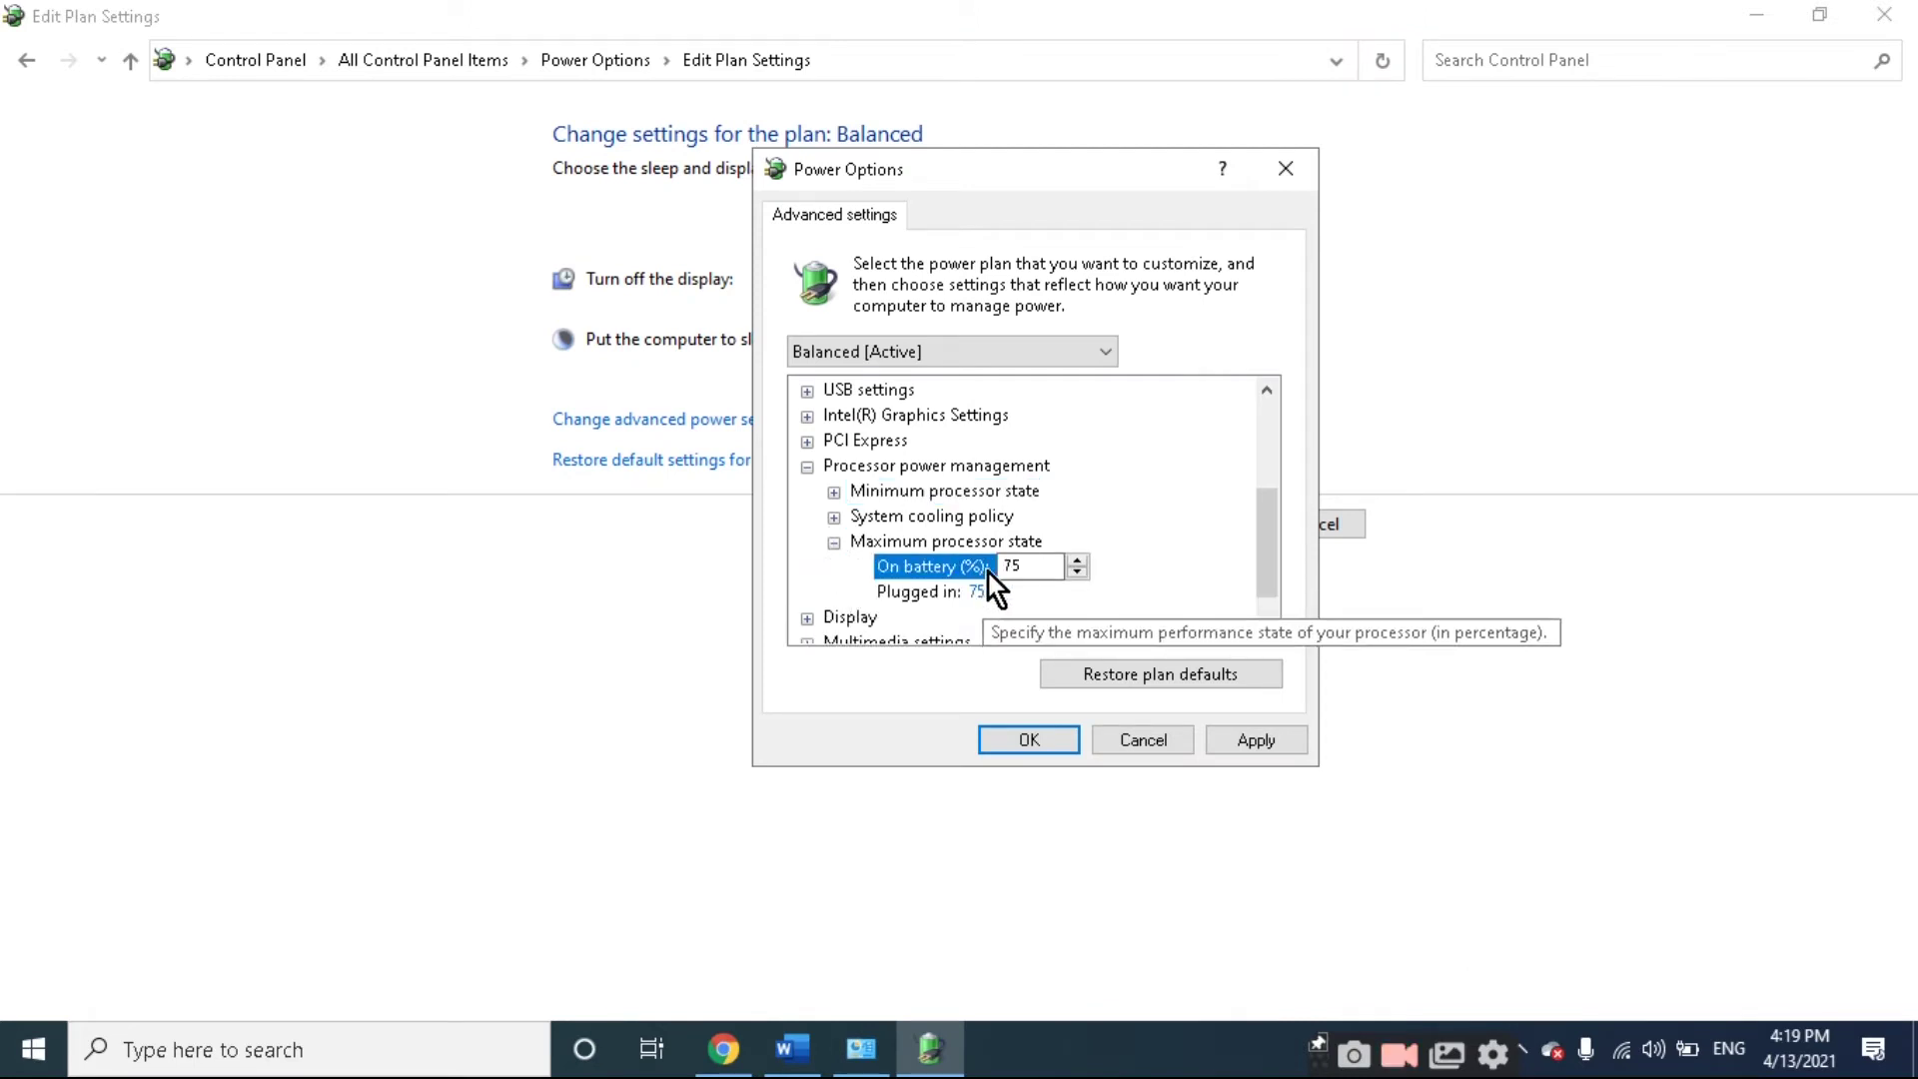
double_click(1005, 565)
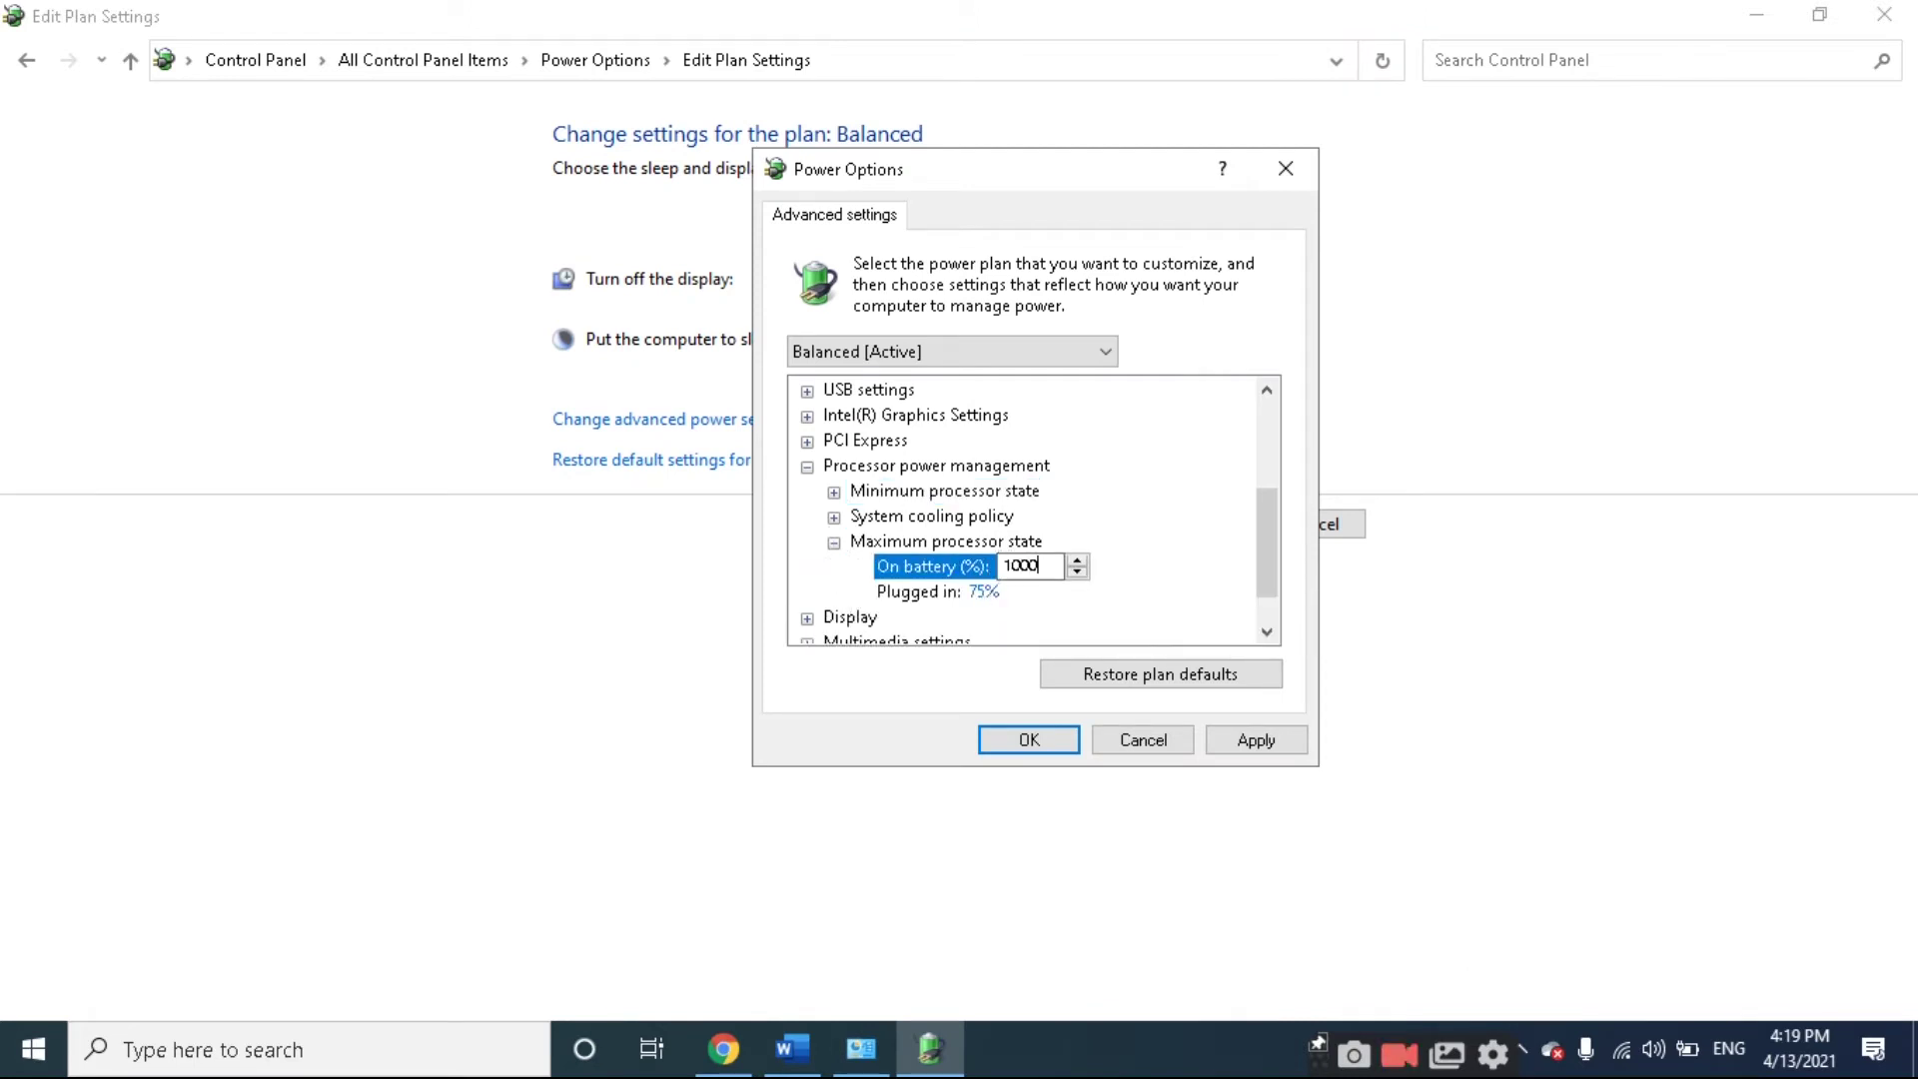
text(100)
Set the plugged-in maximum processor state to 100%, apply the advanced power settings, and close the power plan windows.
click(975, 584)
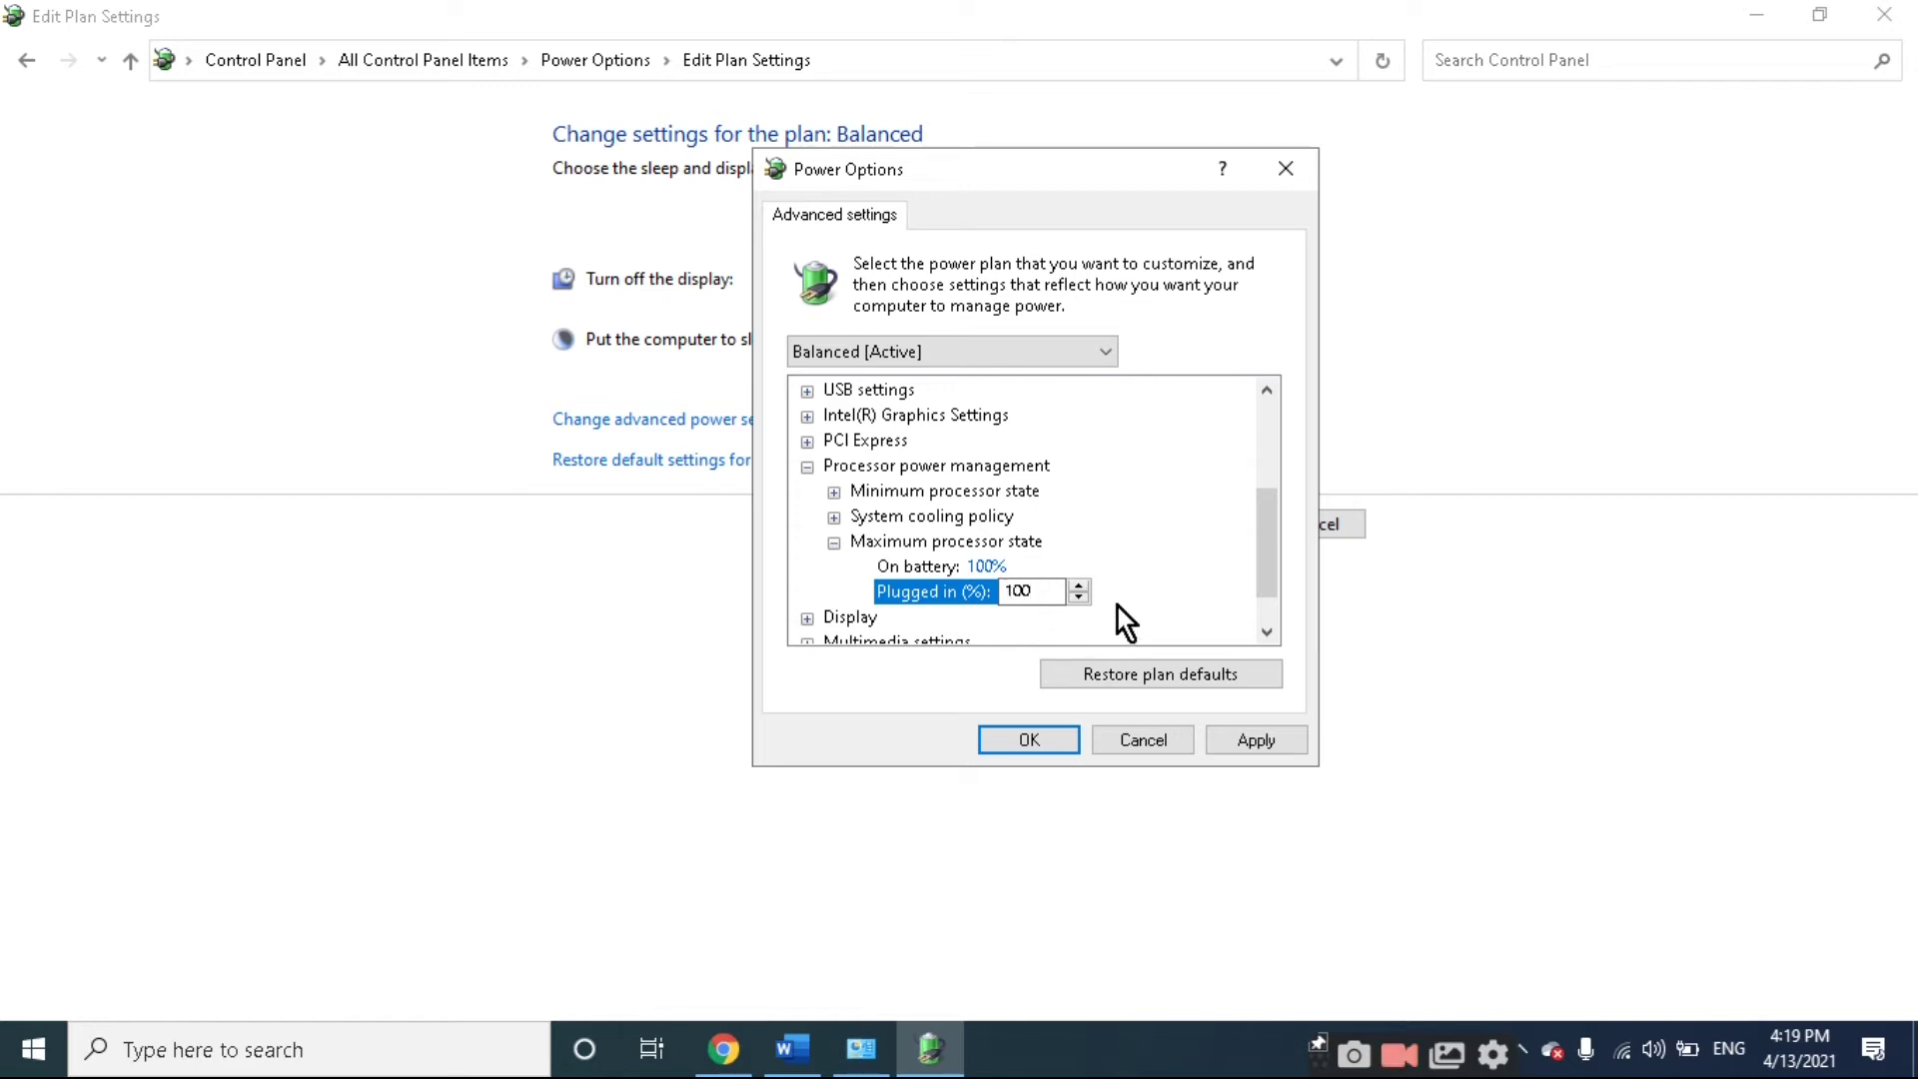
click(1245, 742)
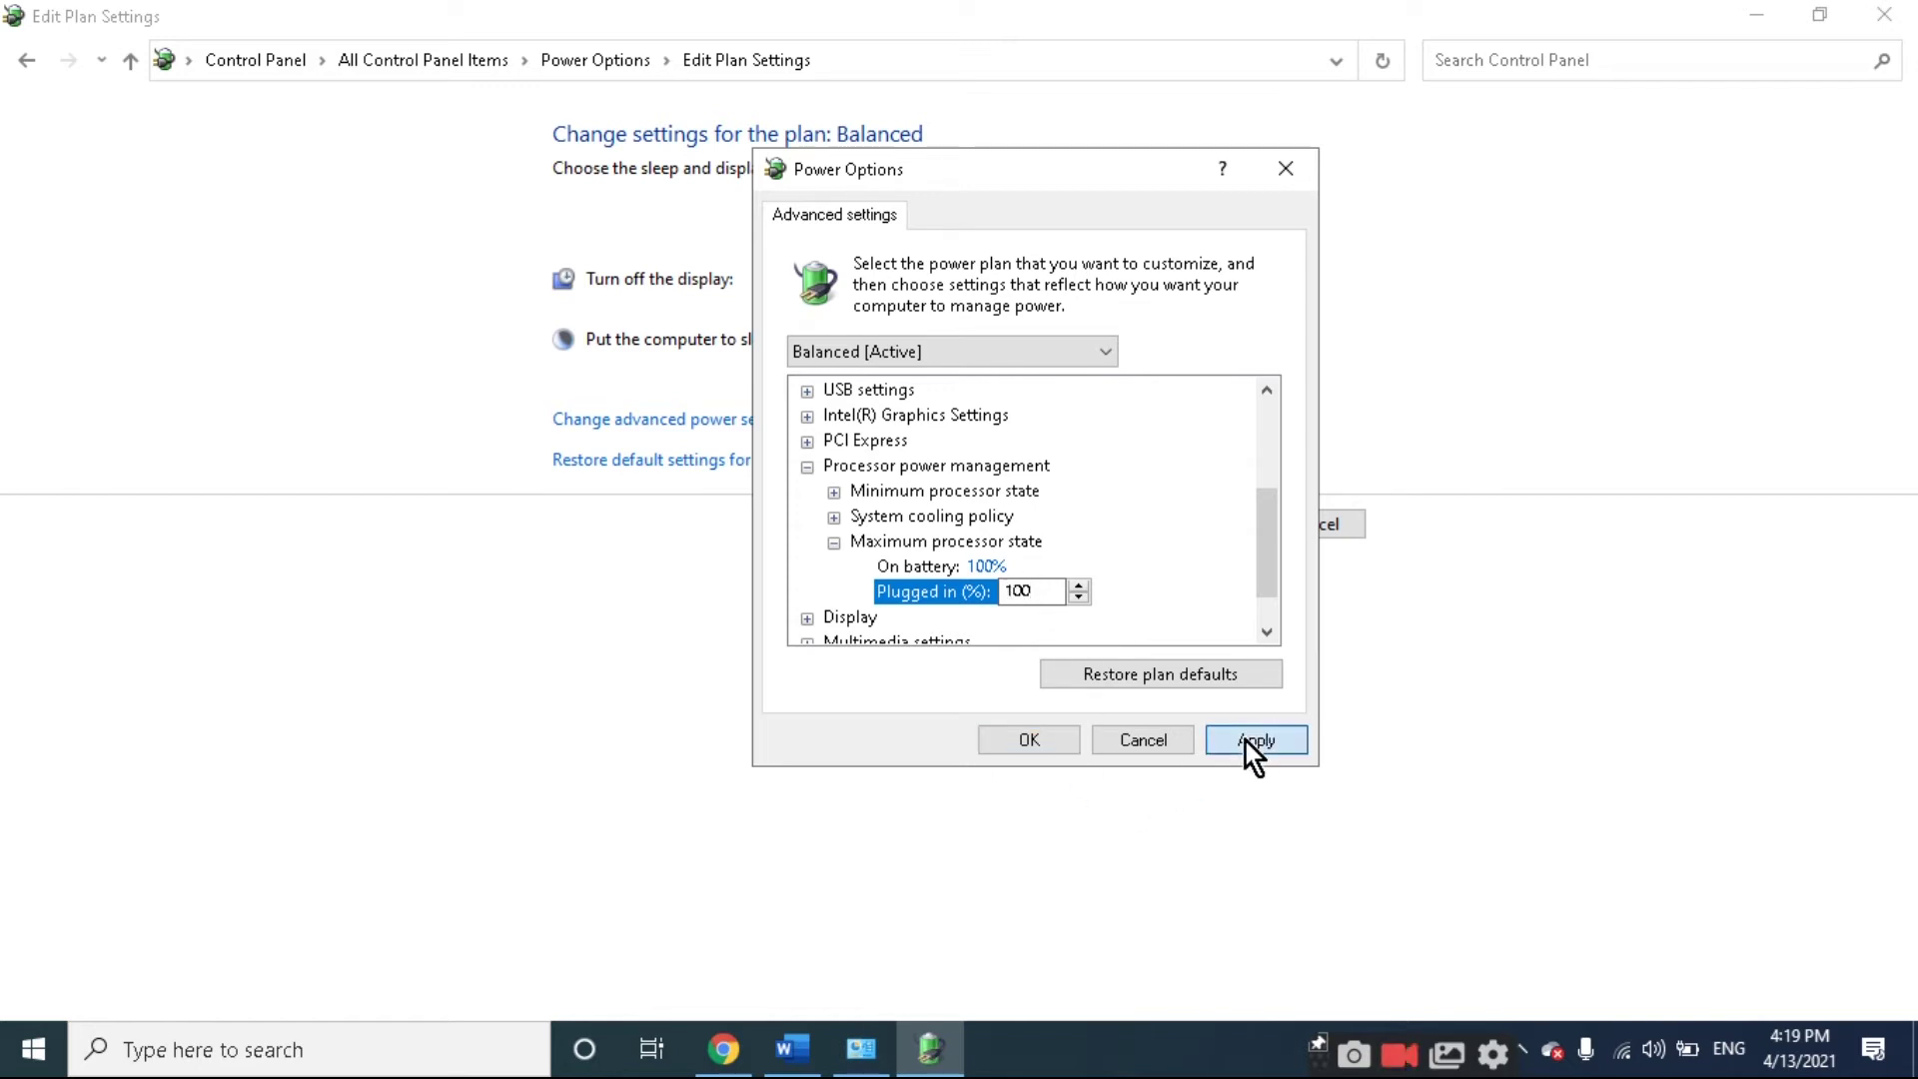
click(1029, 740)
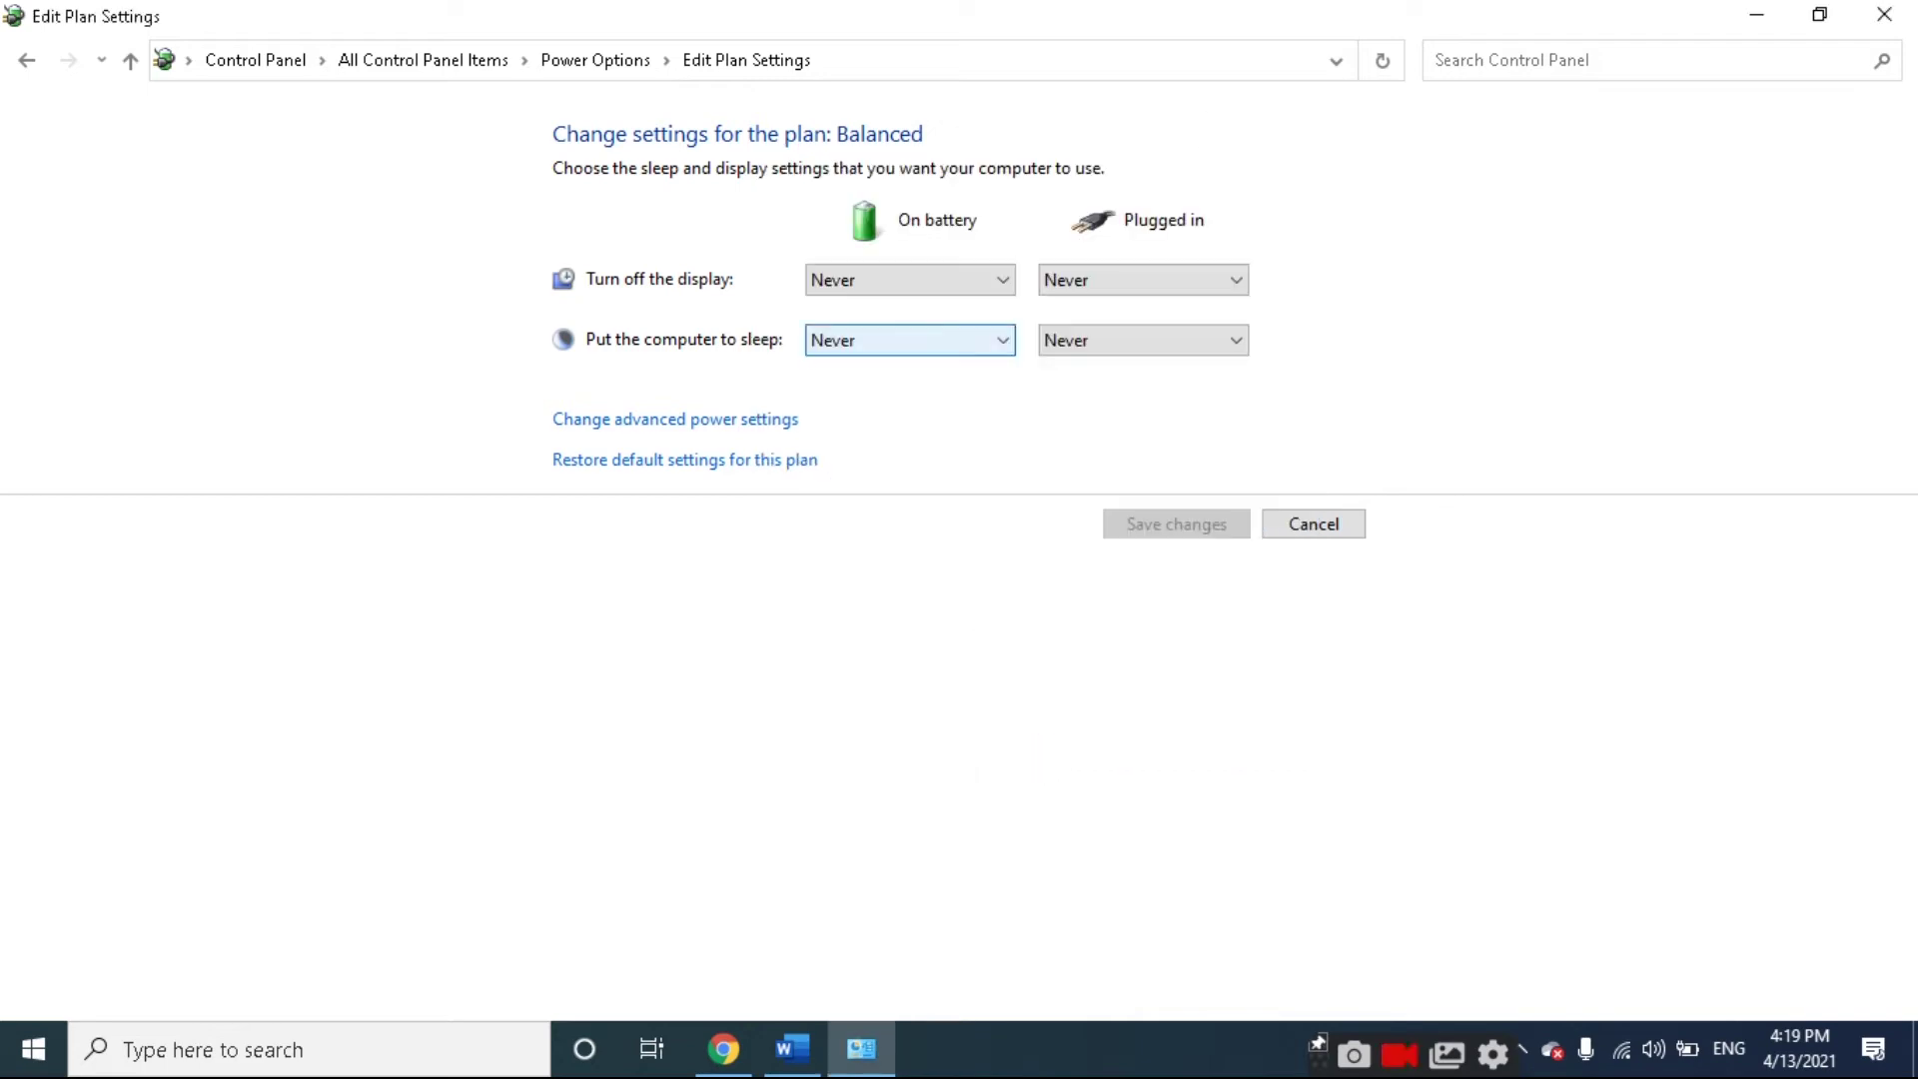
click(1884, 14)
Return to the Word notes and highlight the heading "Step 2: Optimize C Local Disk".
click(793, 1049)
scroll(805, 535, down, 3)
scroll(808, 530, down, 2)
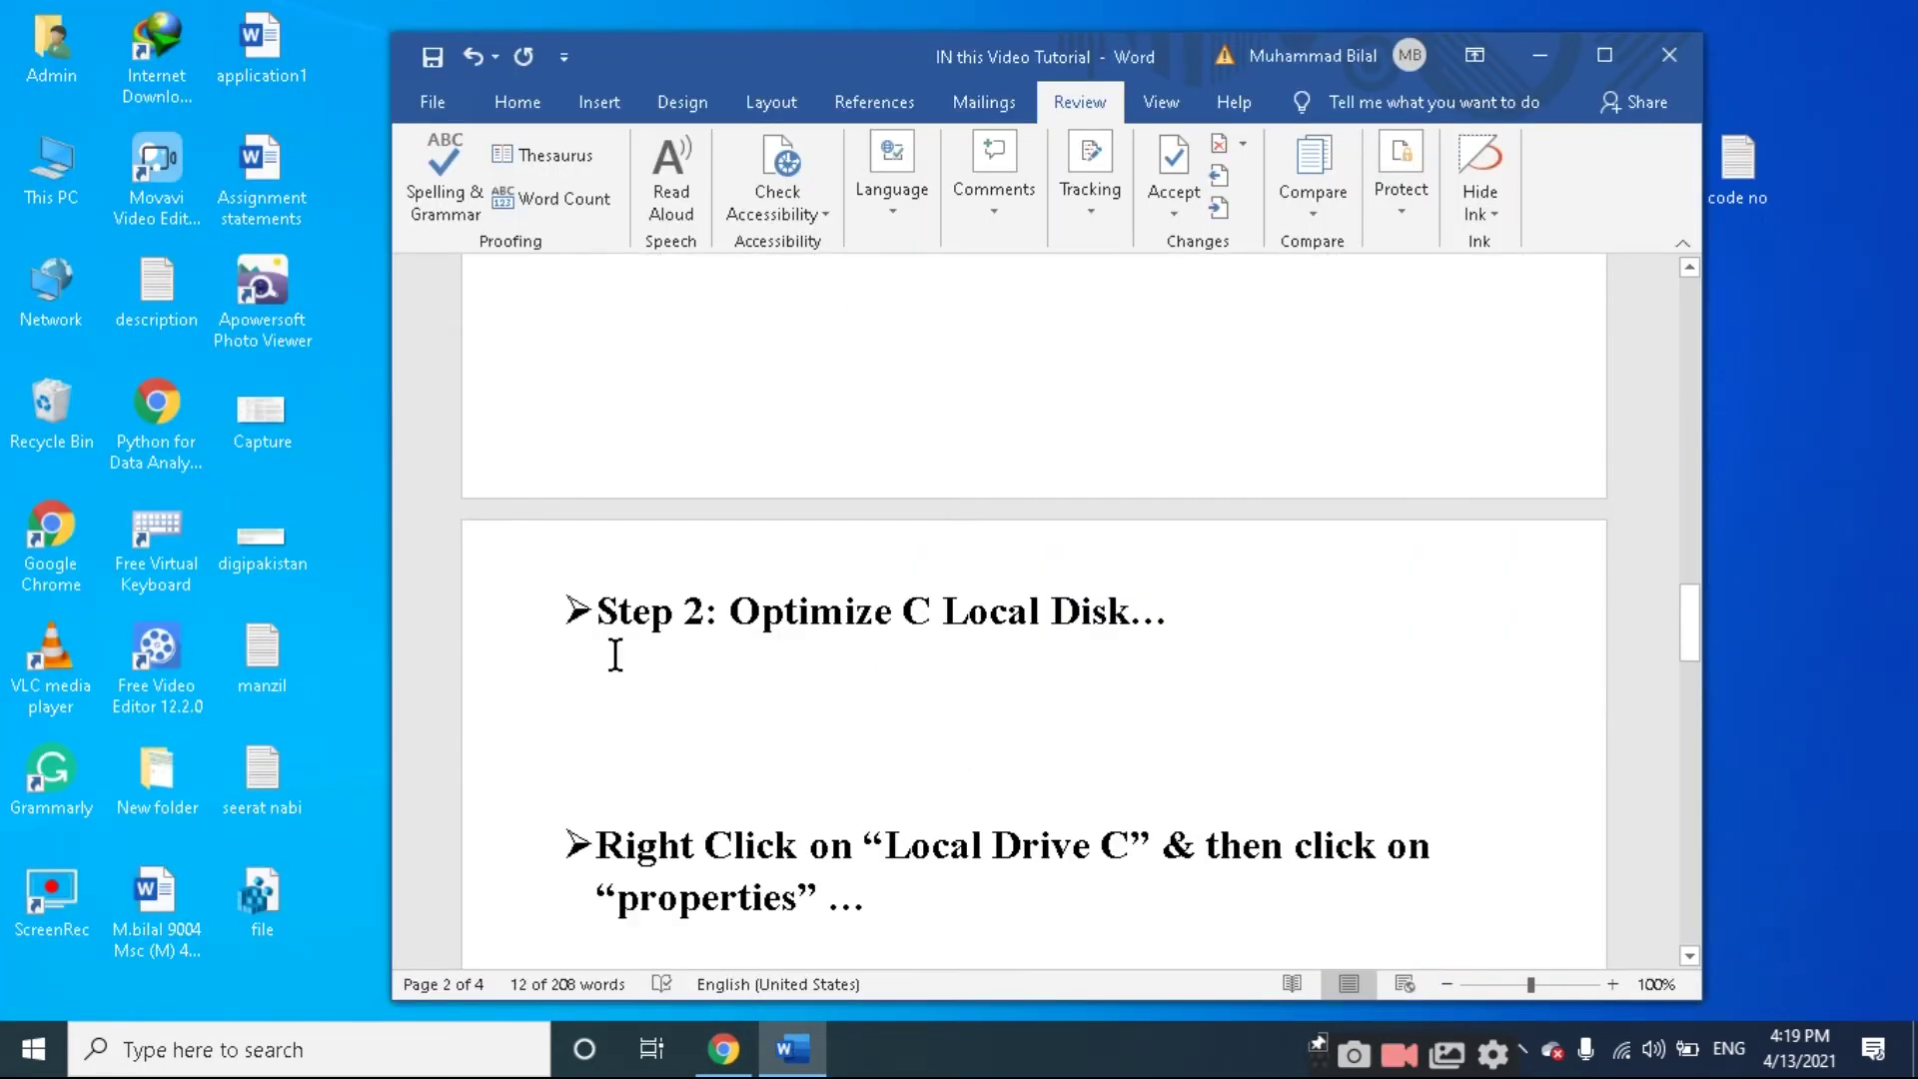
drag(606, 632, 1134, 590)
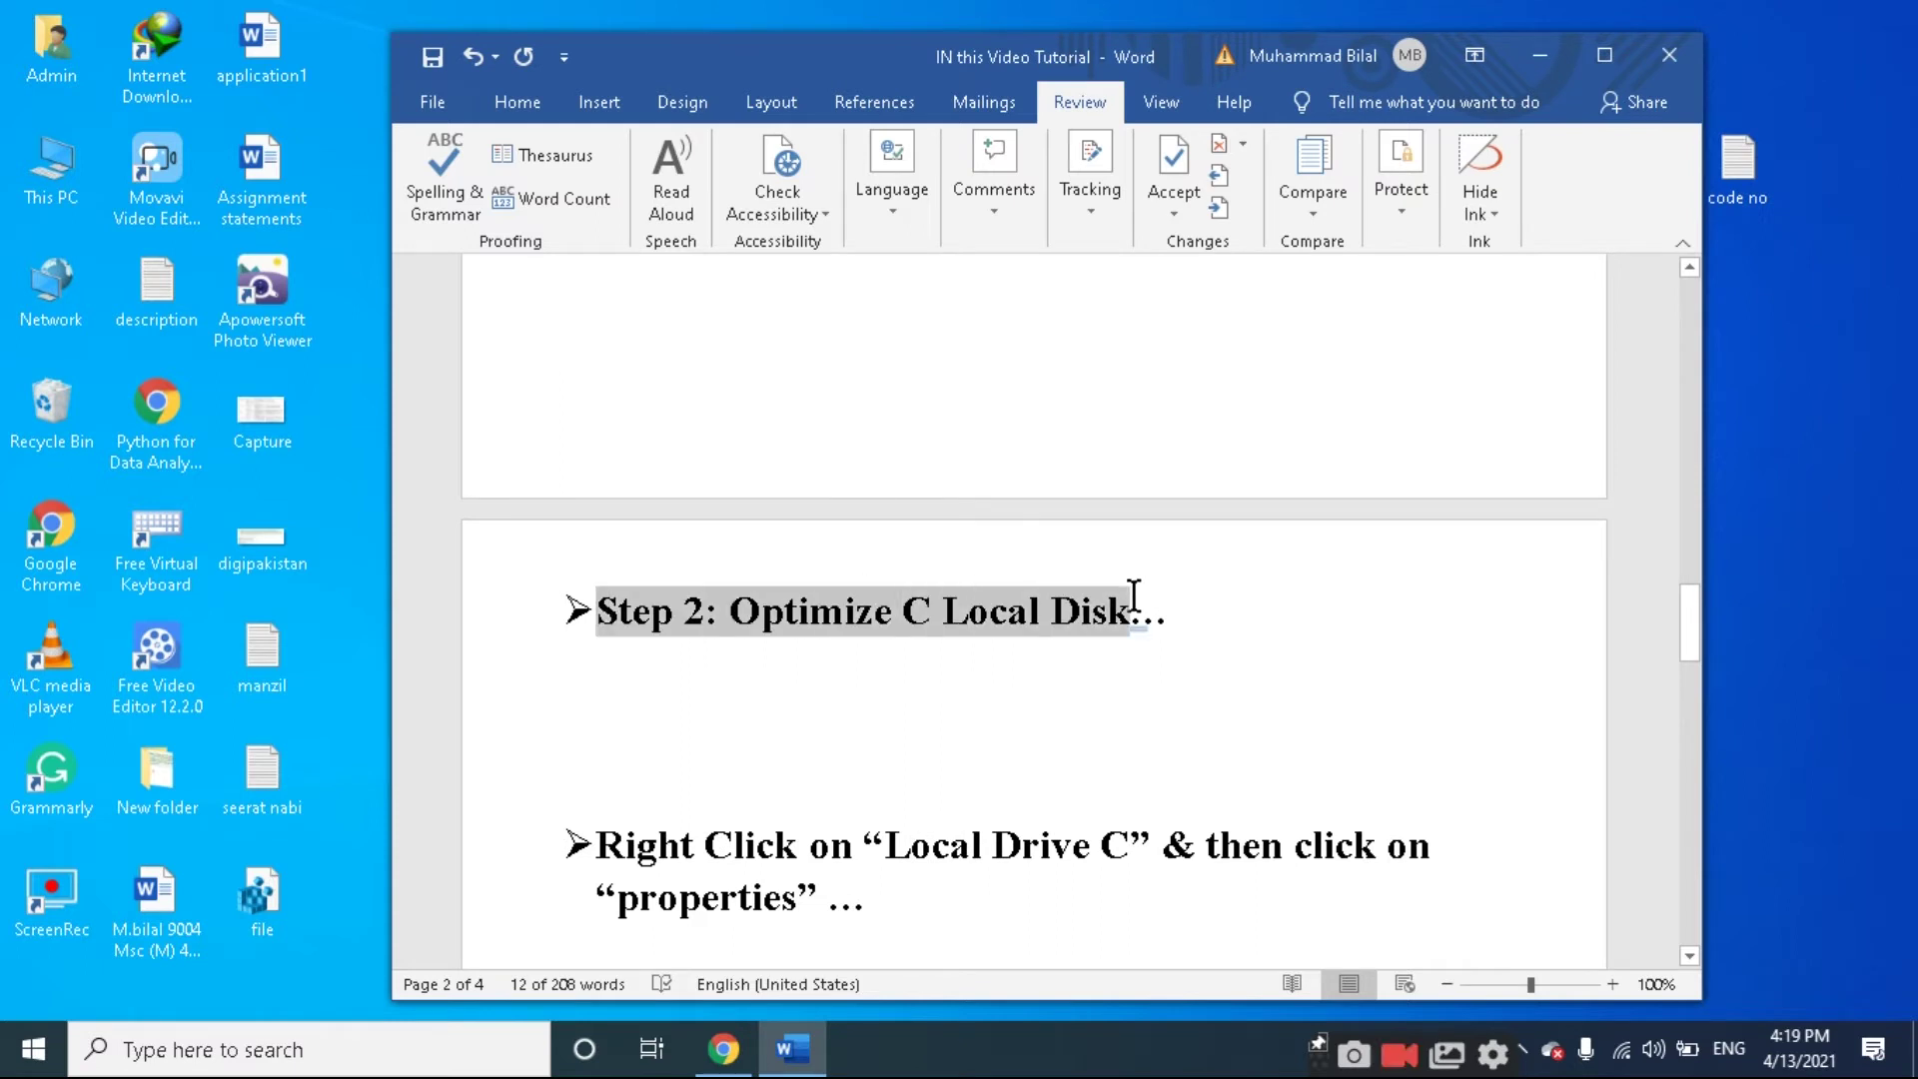
Highlight the instruction in the Word notes about opening the properties of Local Drive C.
click(1088, 693)
scroll(1000, 762, down, 2)
drag(596, 639, 858, 682)
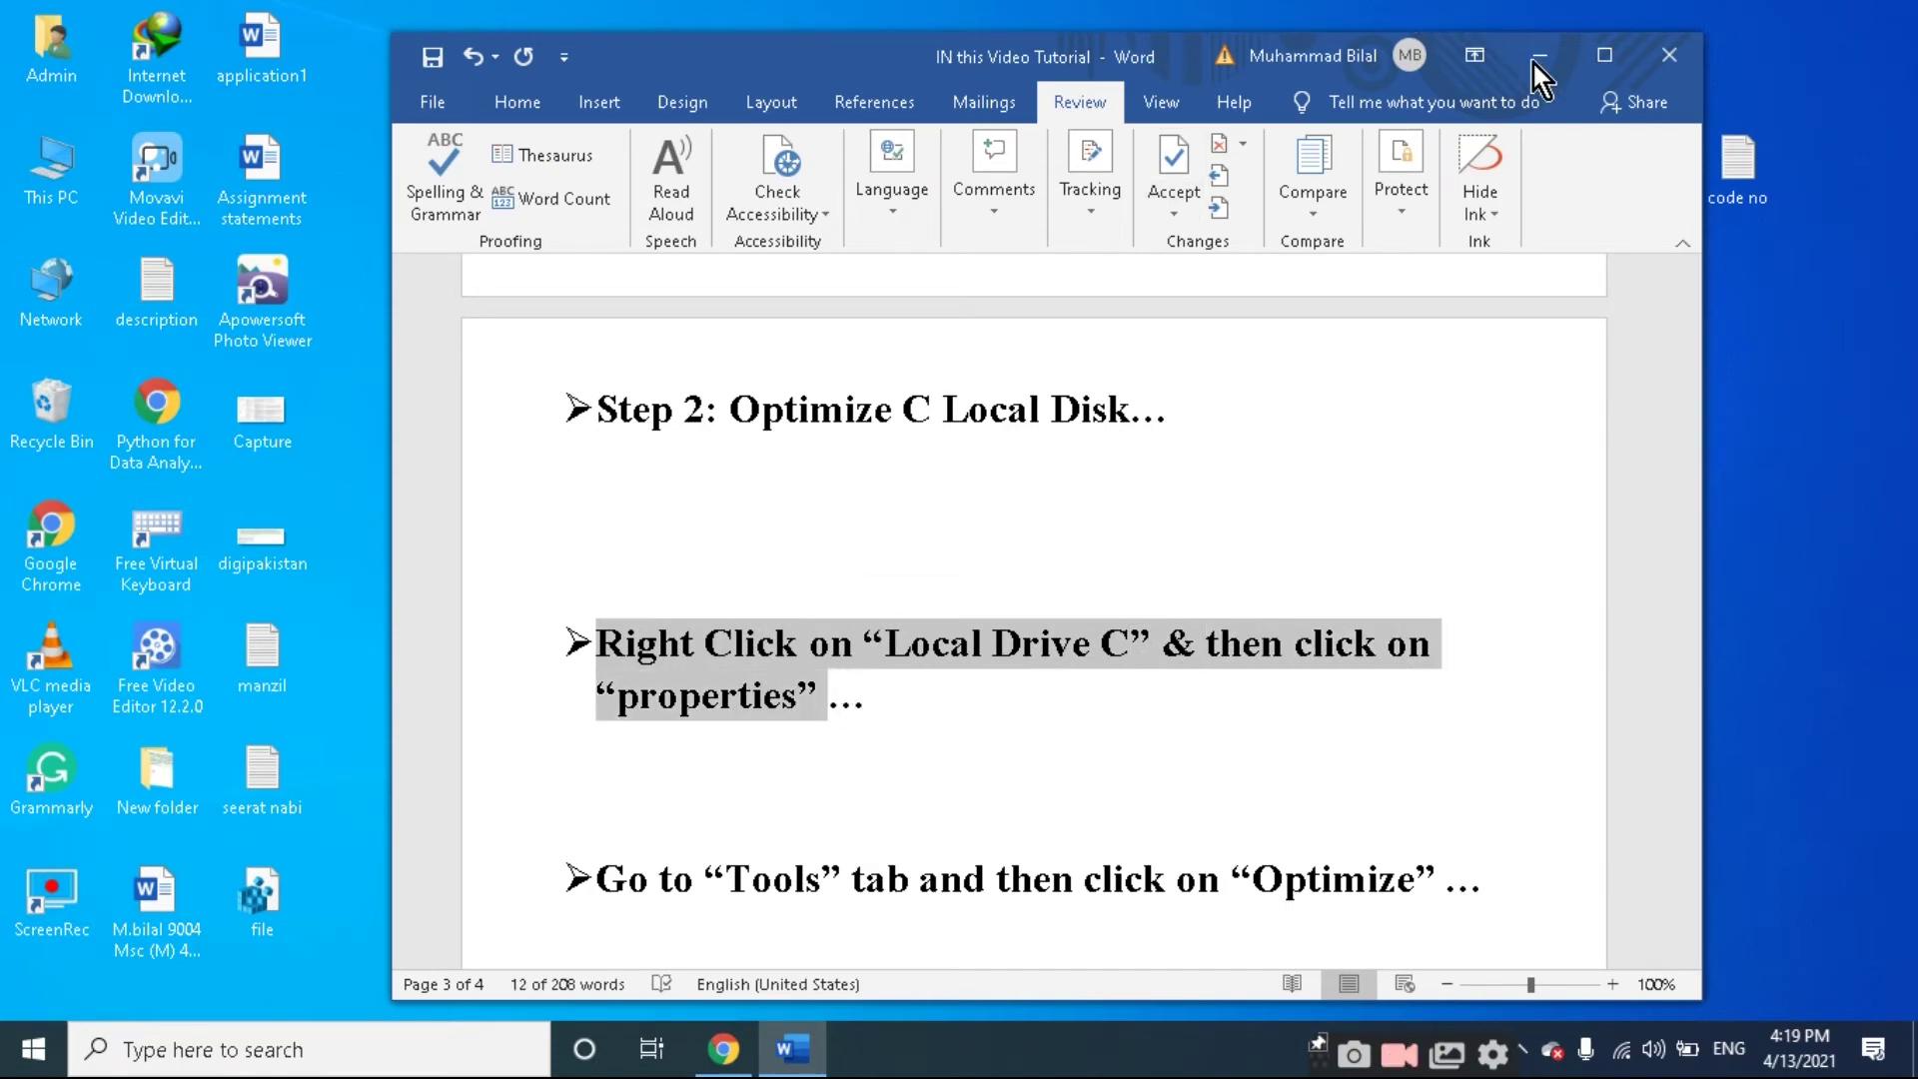
Minimize the Word notes and open the properties of Local Disk (C:) from This PC in File Explorer.
click(1536, 58)
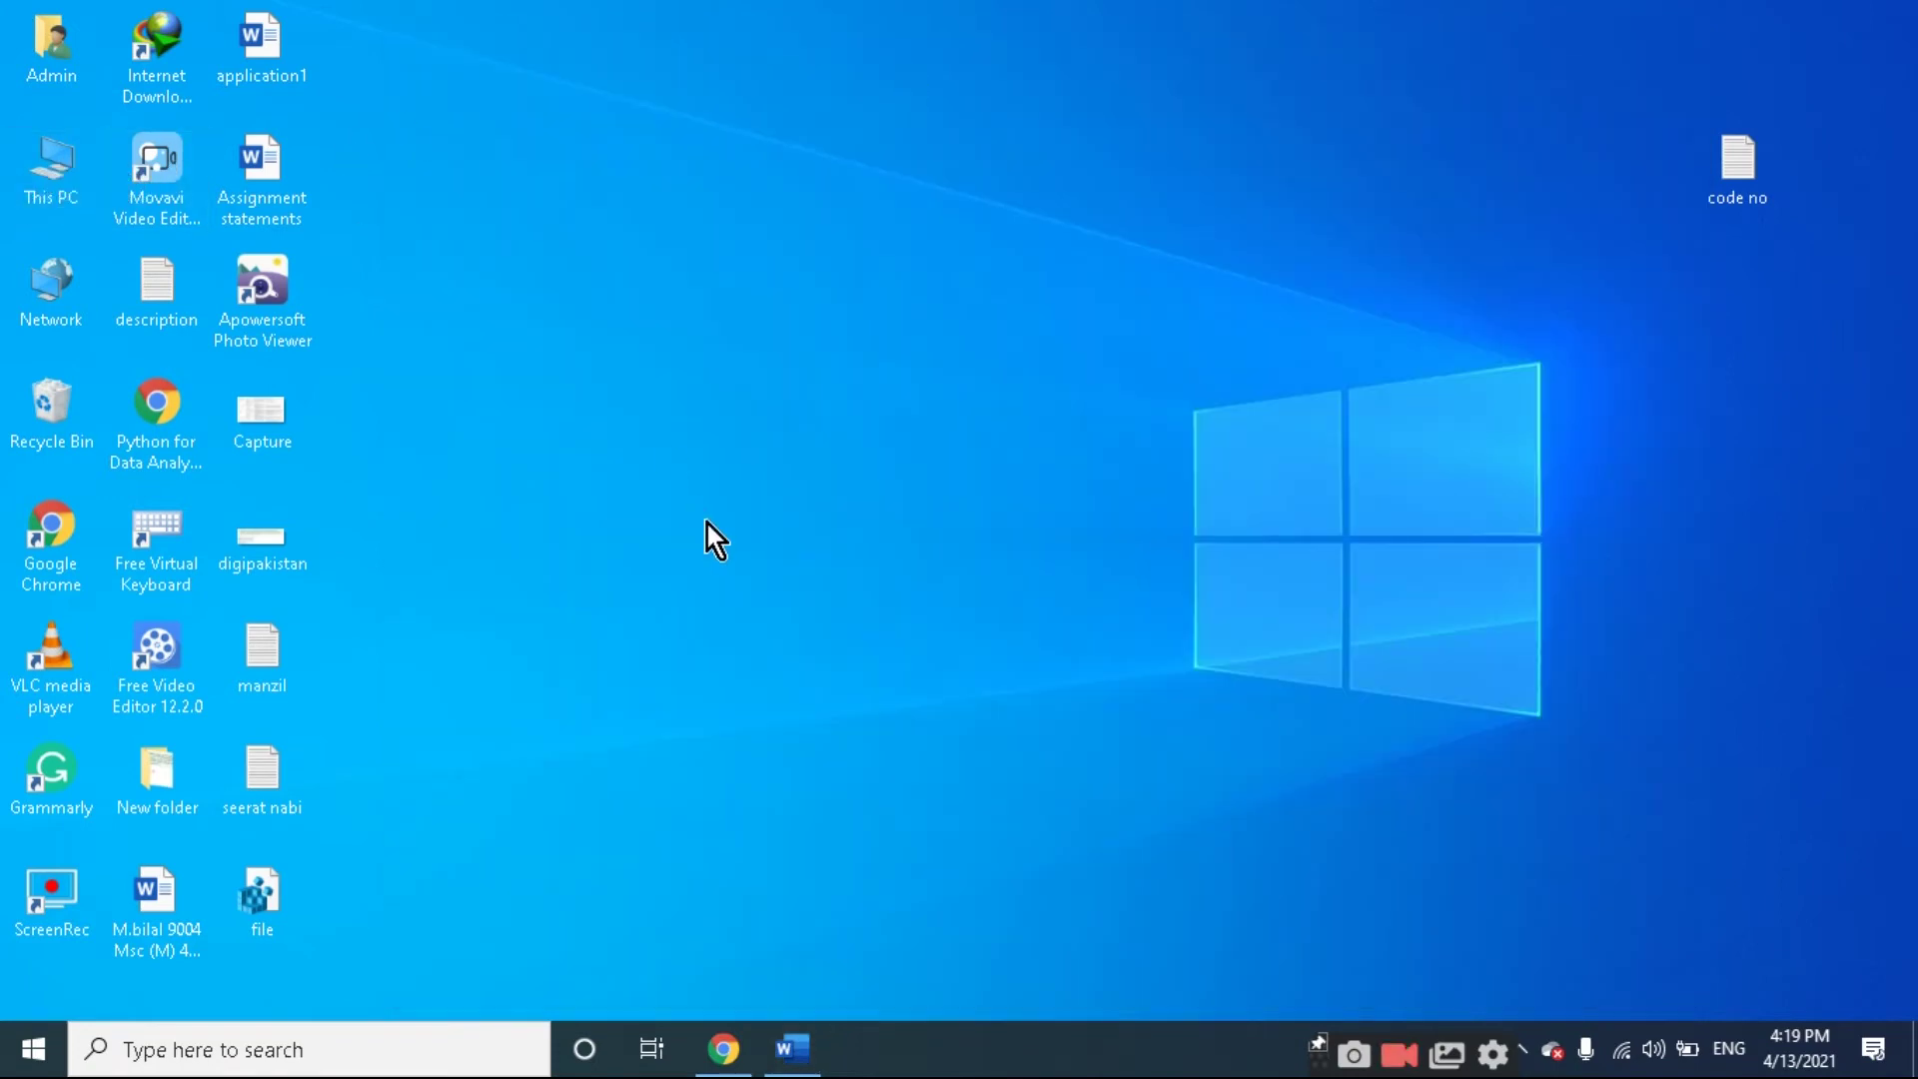
key(super+e)
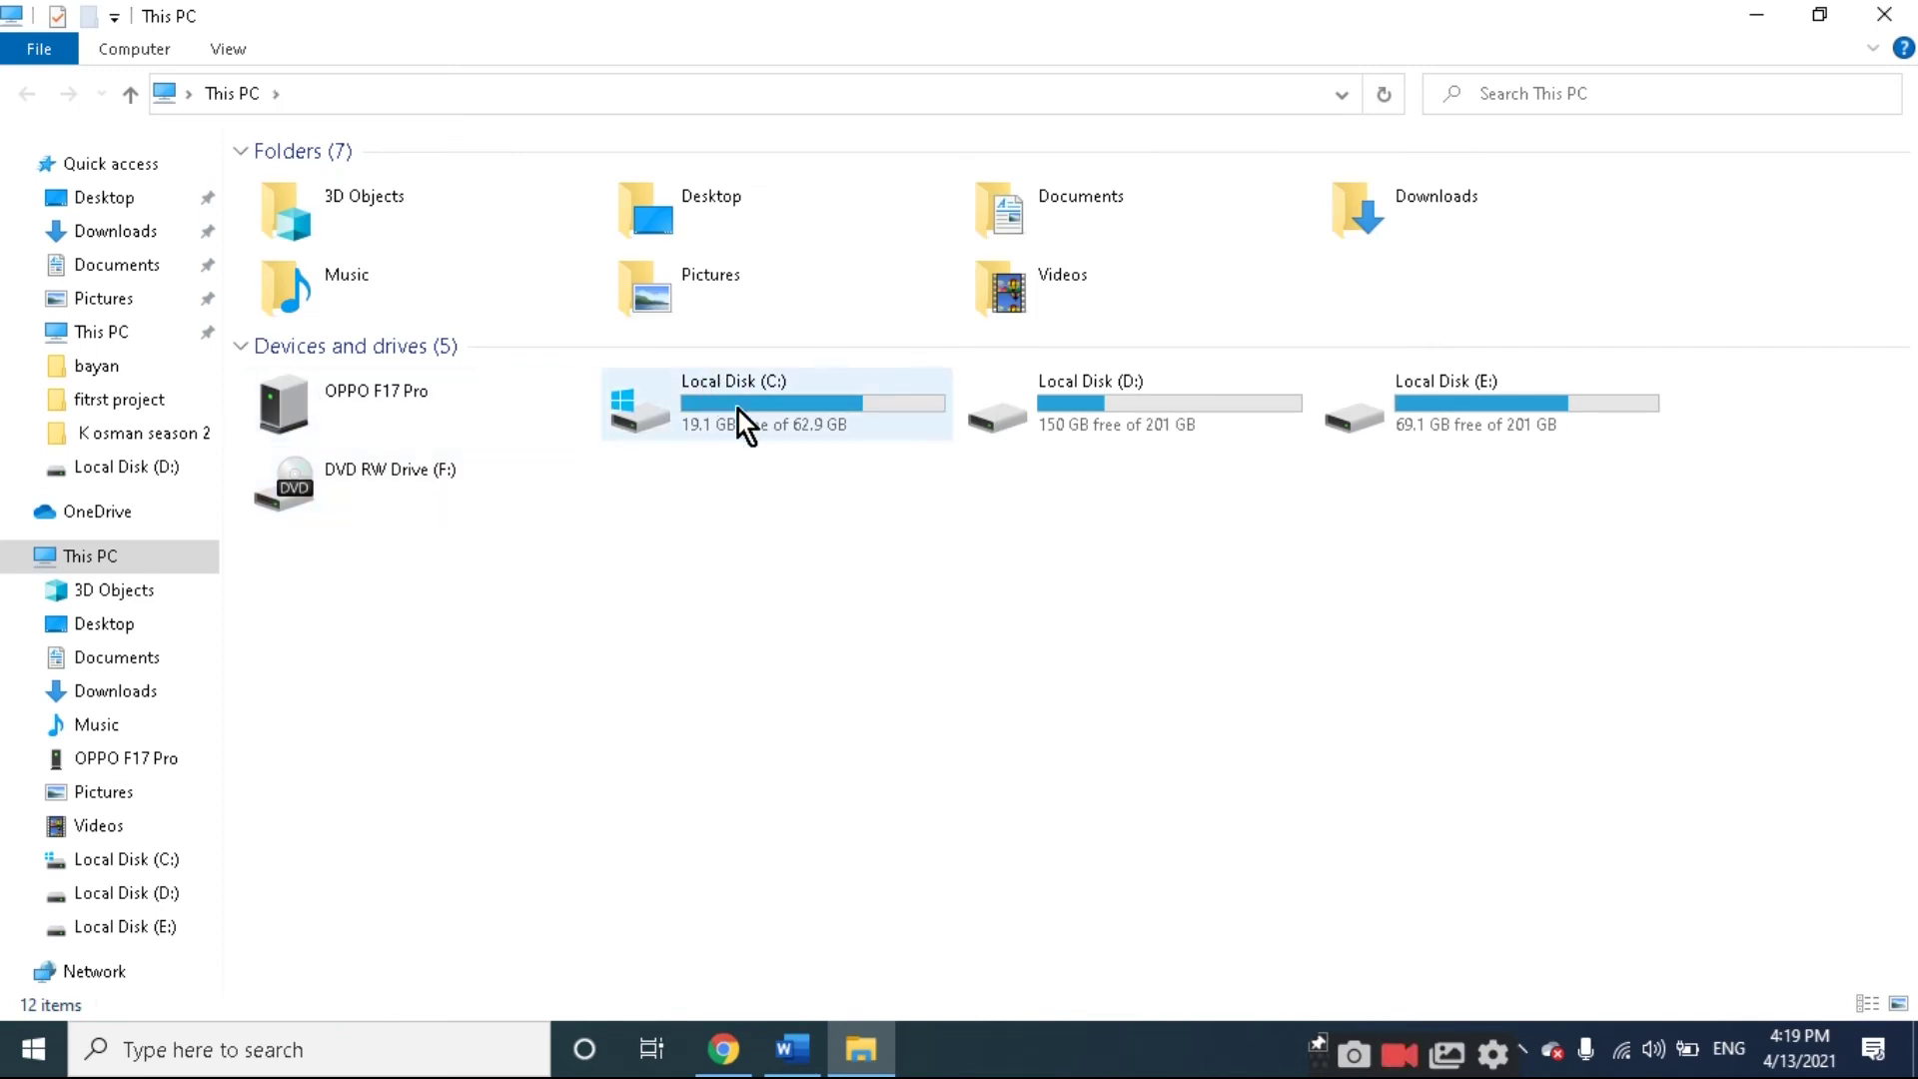
right_click(751, 435)
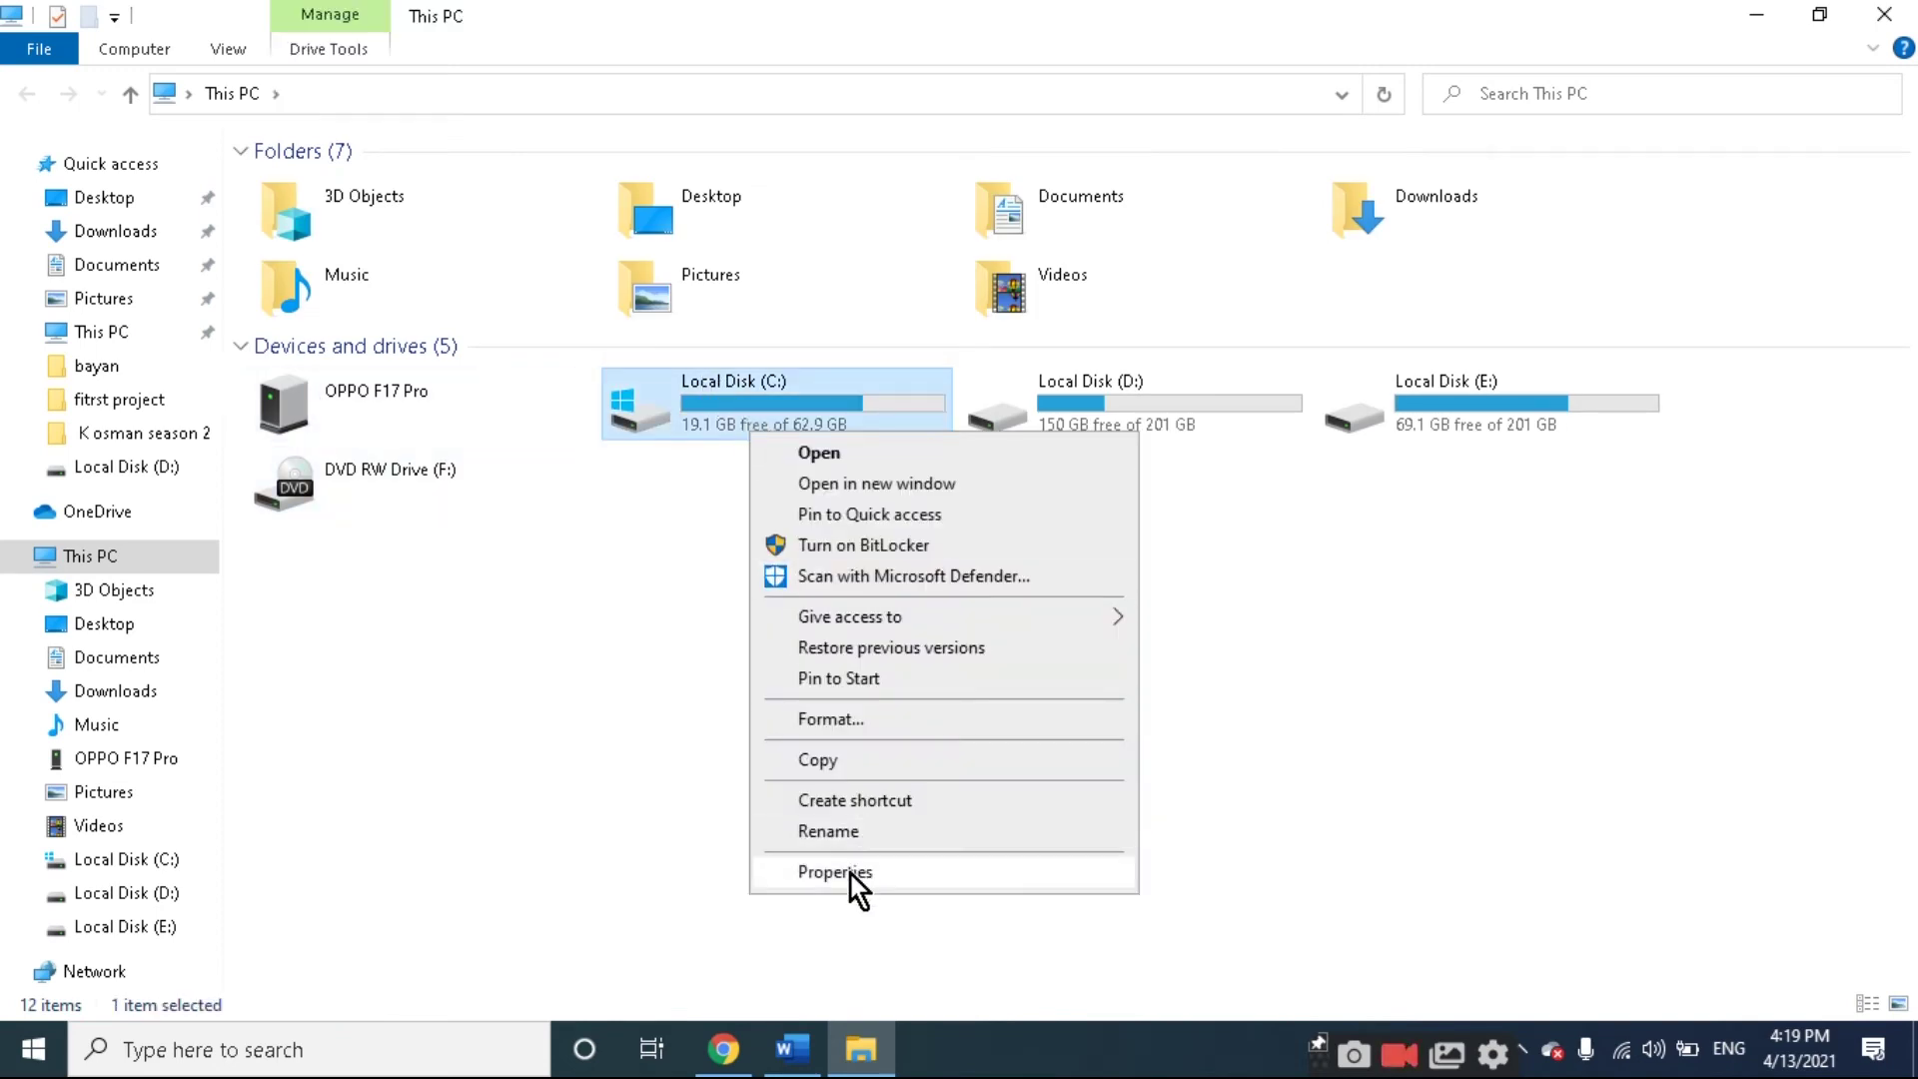
click(851, 873)
Return to the Word notes and check the instruction about the "Tools" tab and "Optimize".
mouse_move(791, 1051)
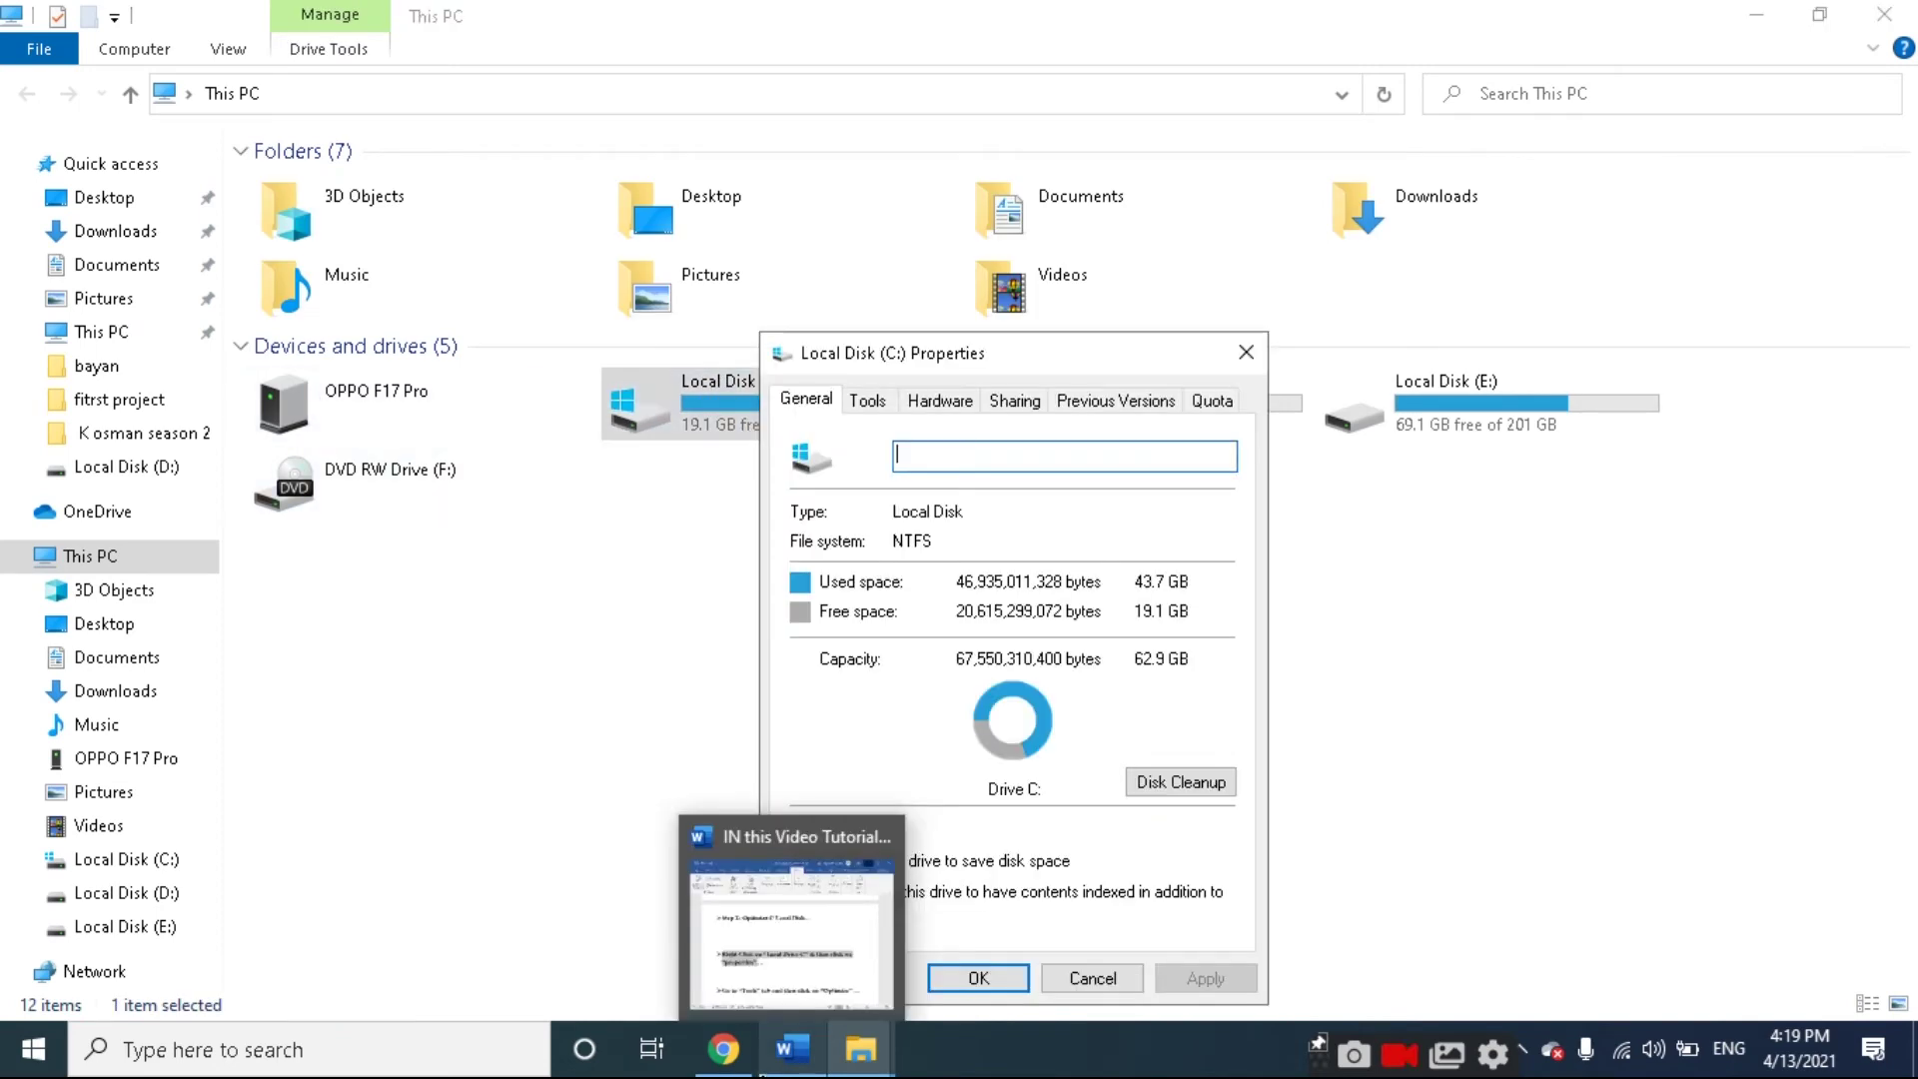
click(796, 1065)
drag(590, 609, 1451, 600)
click(1165, 770)
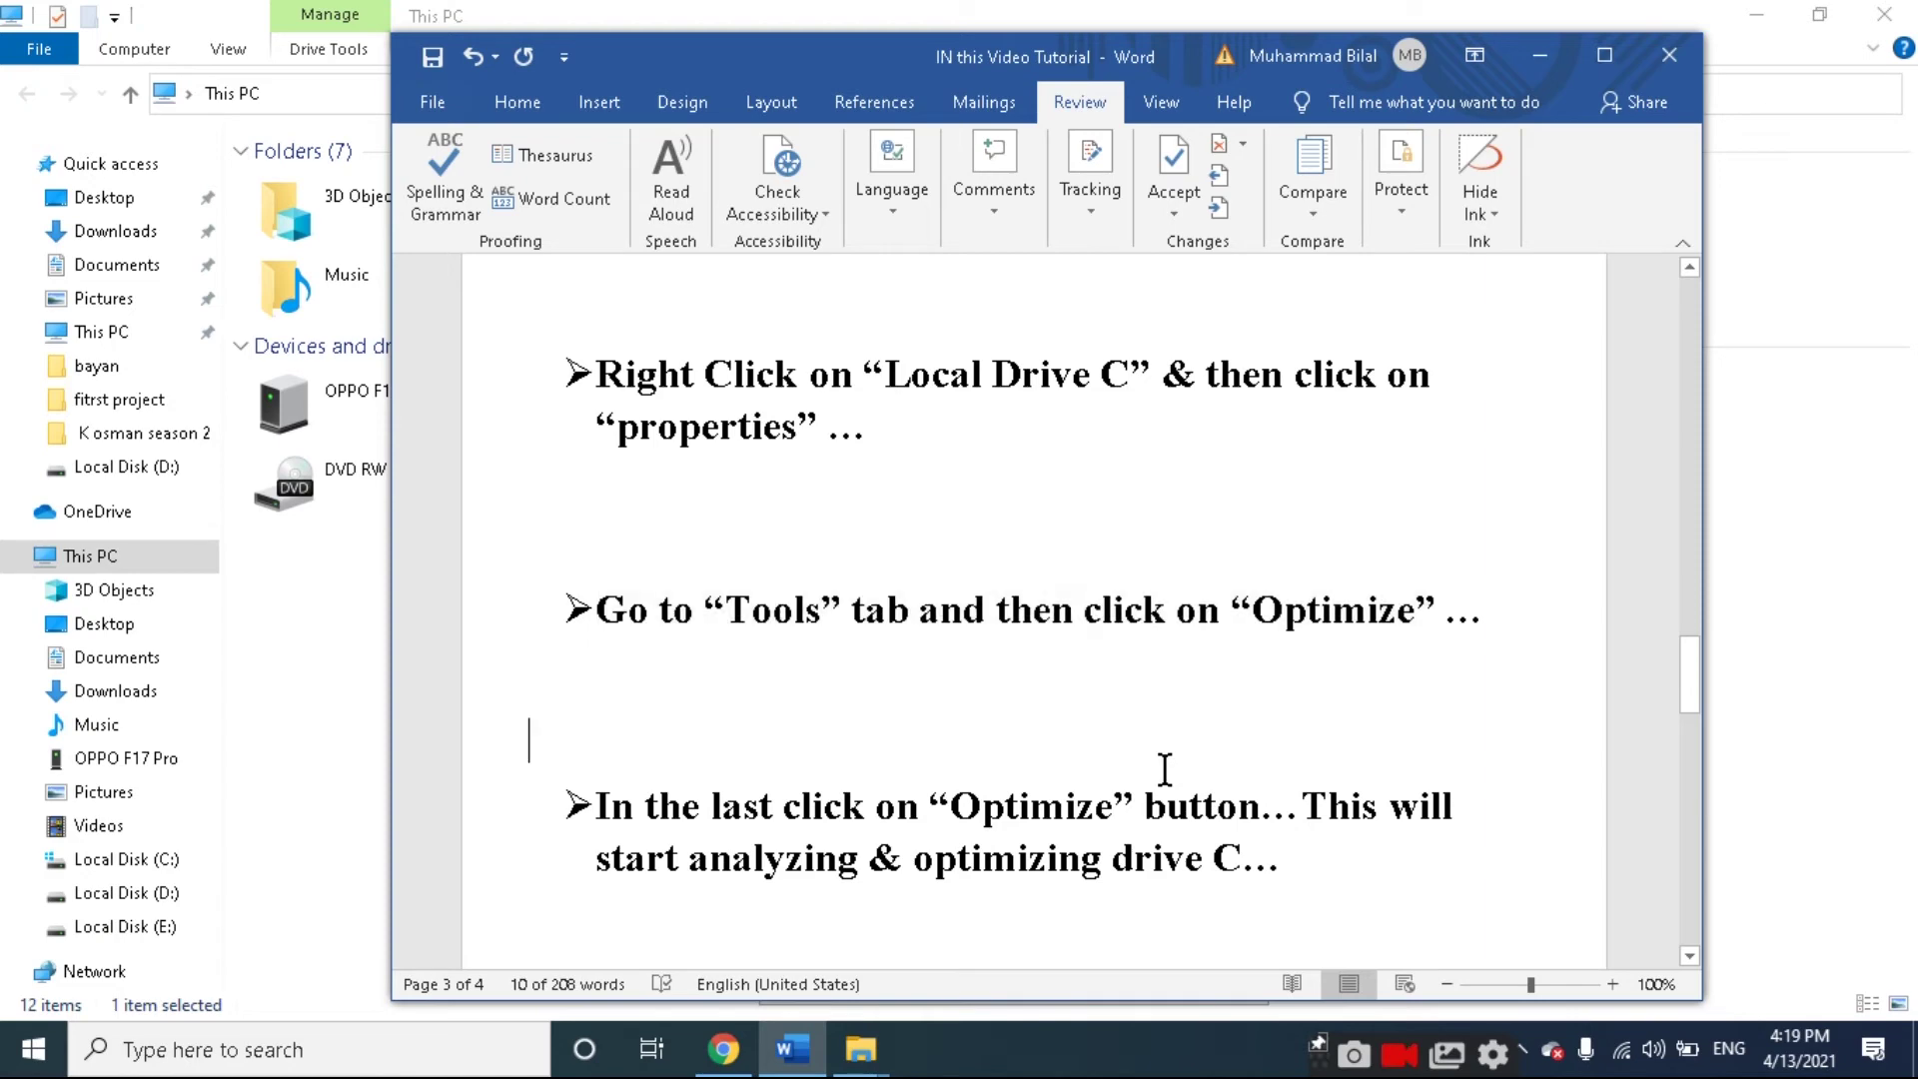
scroll(1165, 769, down, 3)
Minimize the notes and open Optimize Drives from the drive tools in the Local Disk (C:) properties.
click(1539, 56)
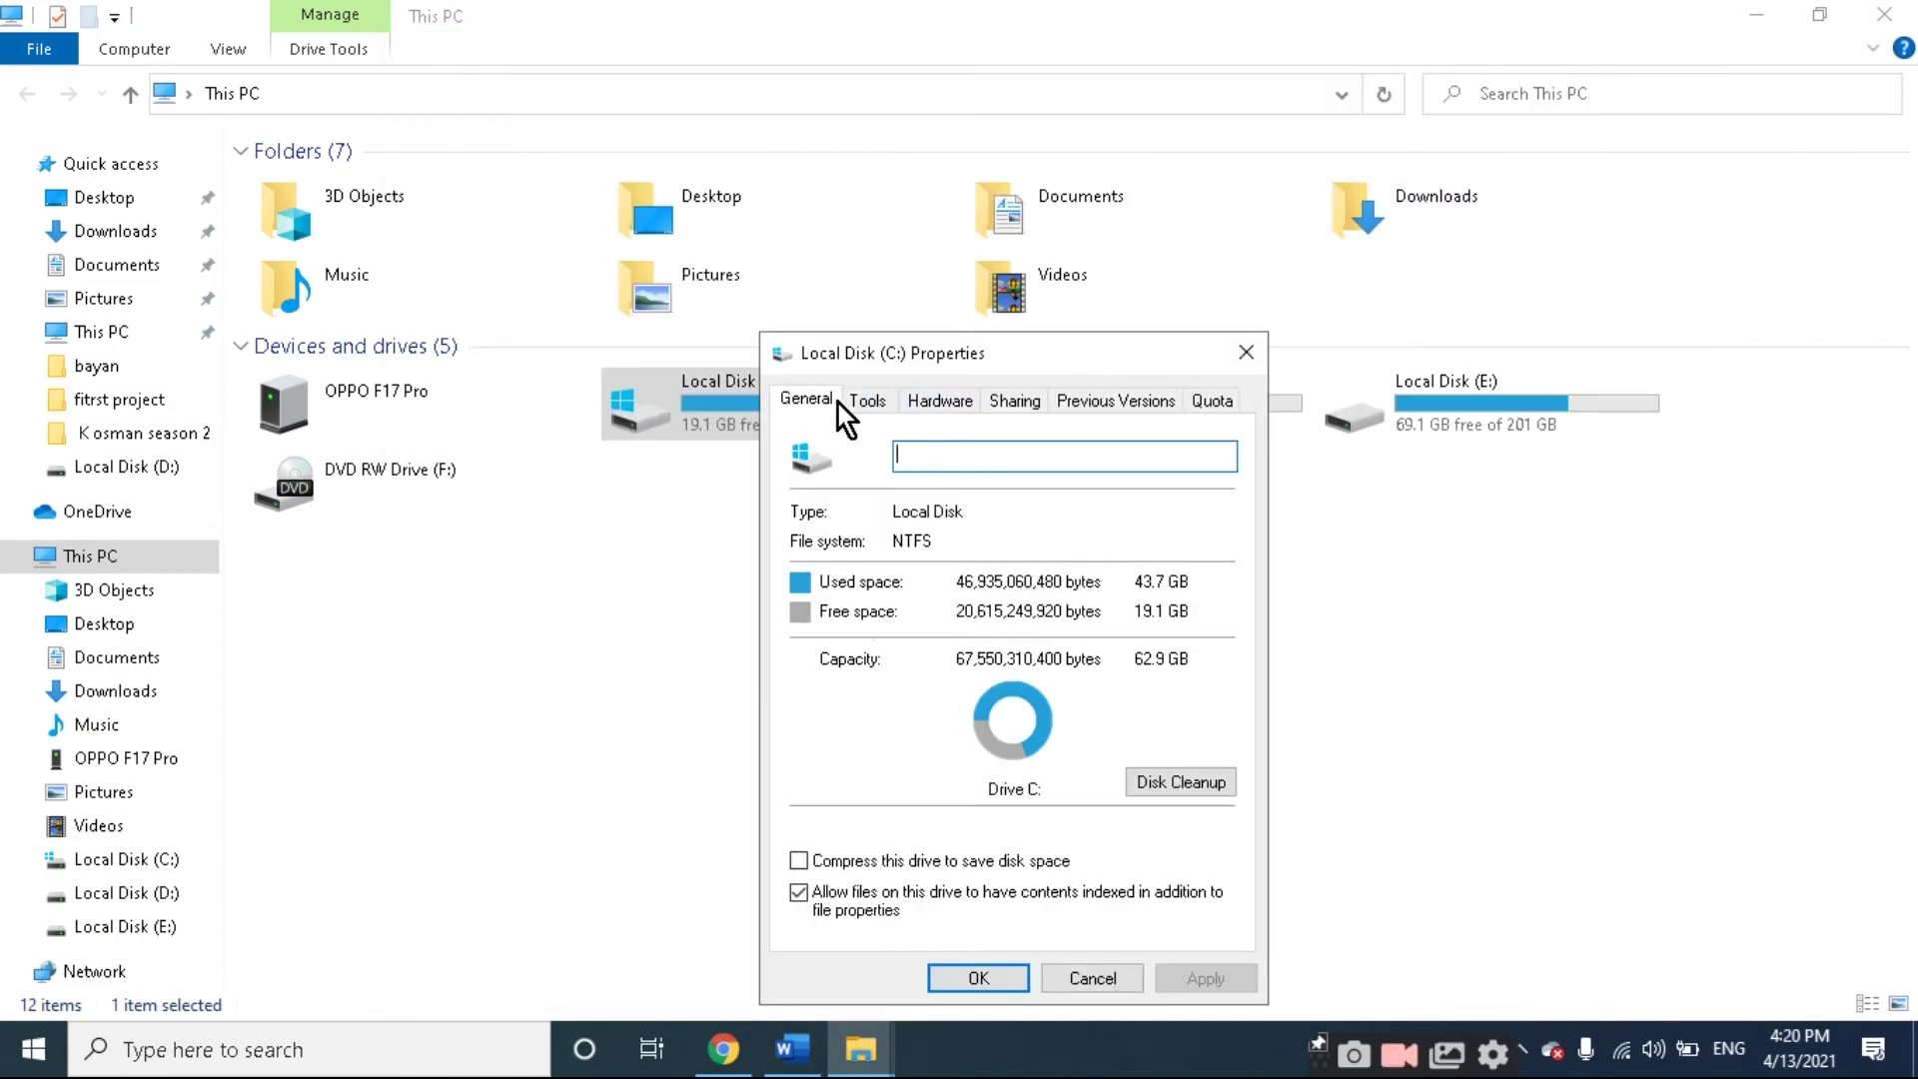
click(869, 402)
click(1113, 661)
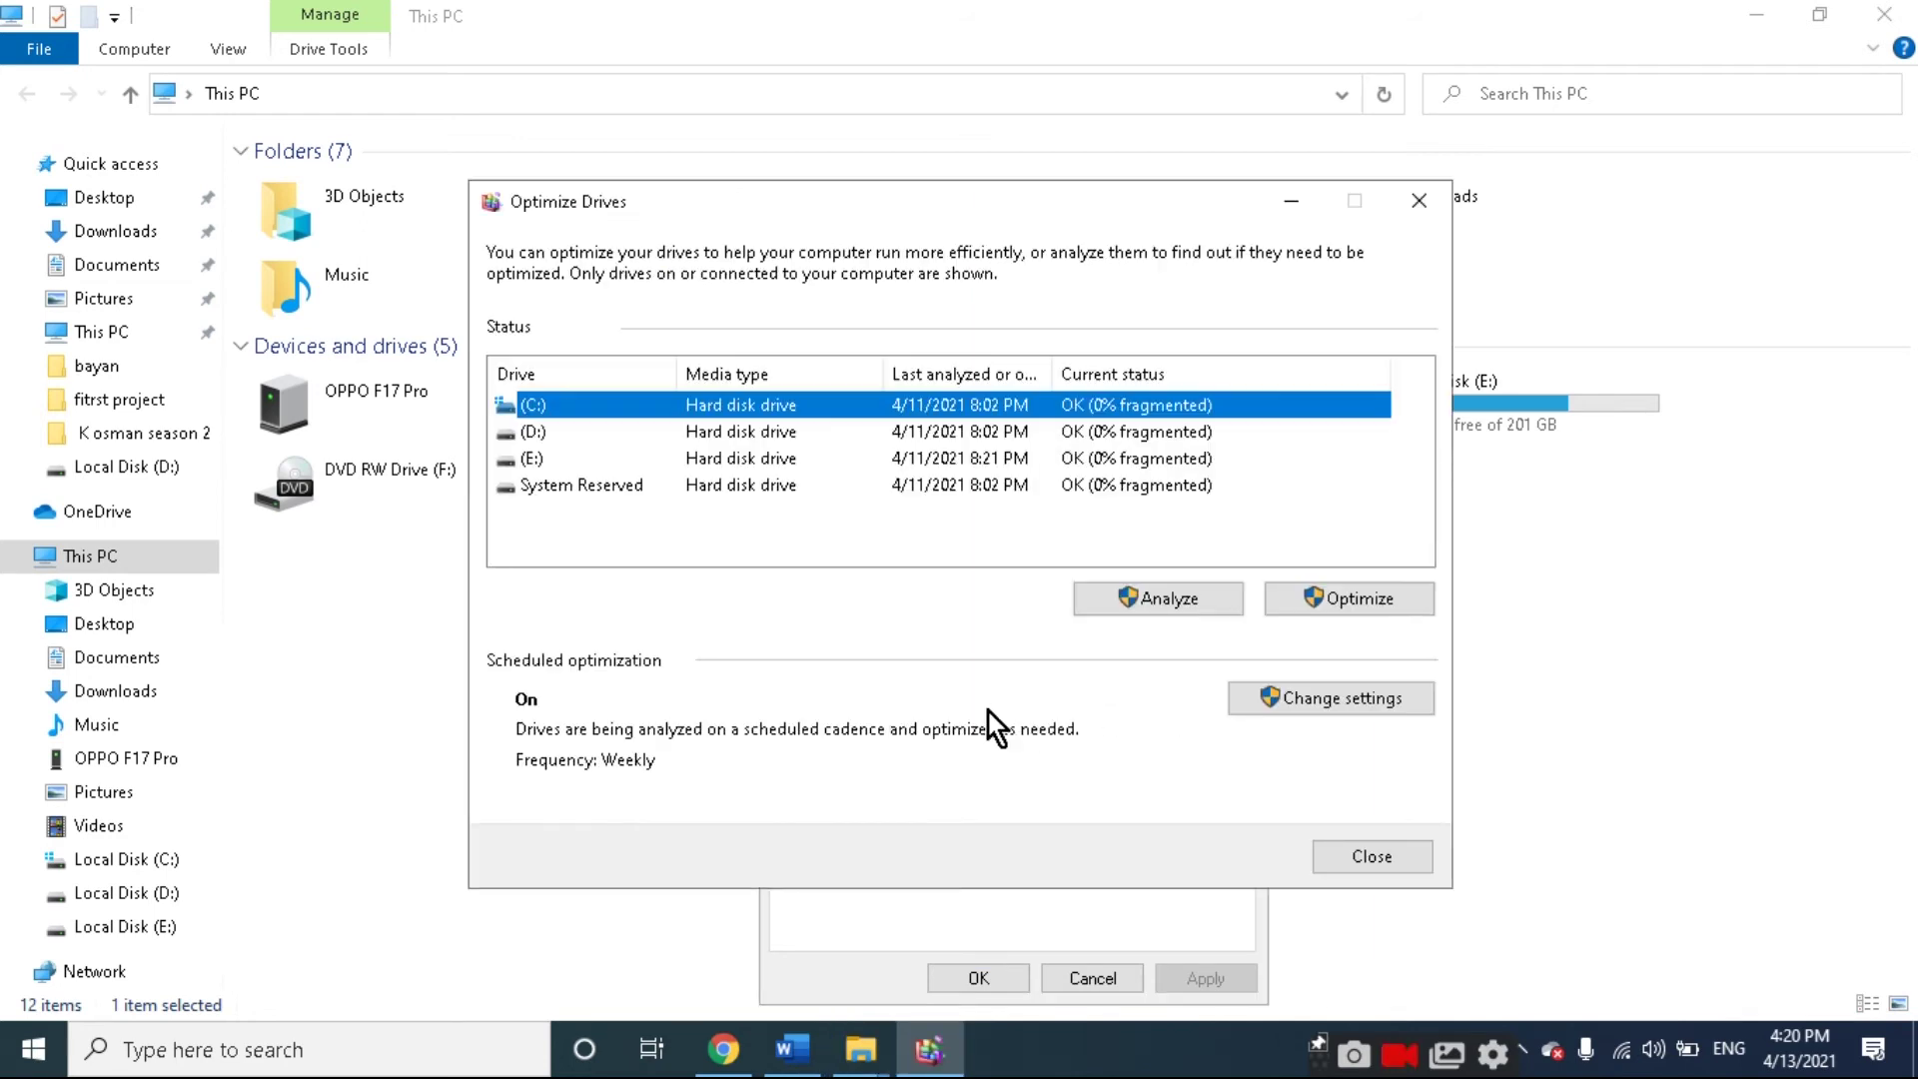
Check the final "Optimize" instruction in the Word notes, then start optimizing drive C: in Optimize Drives.
click(766, 1054)
scroll(800, 734, down, 2)
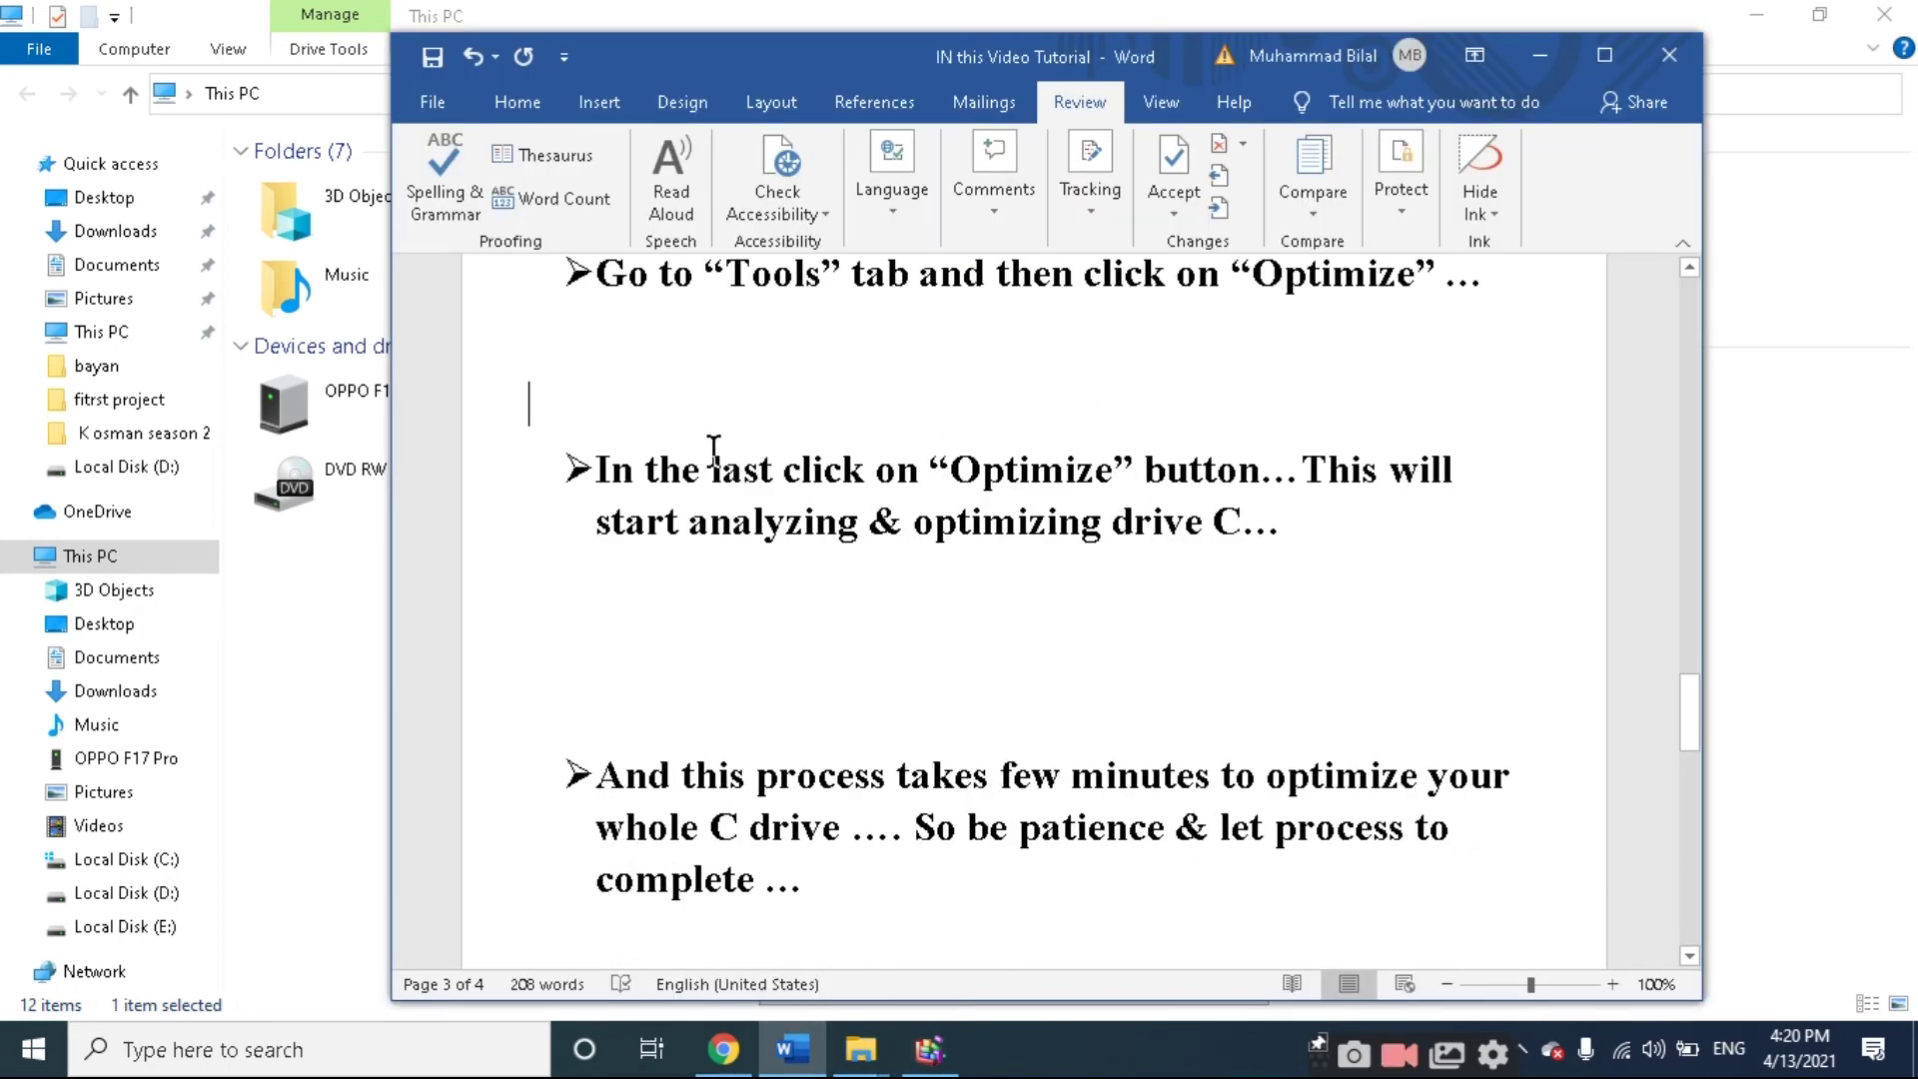
click(589, 465)
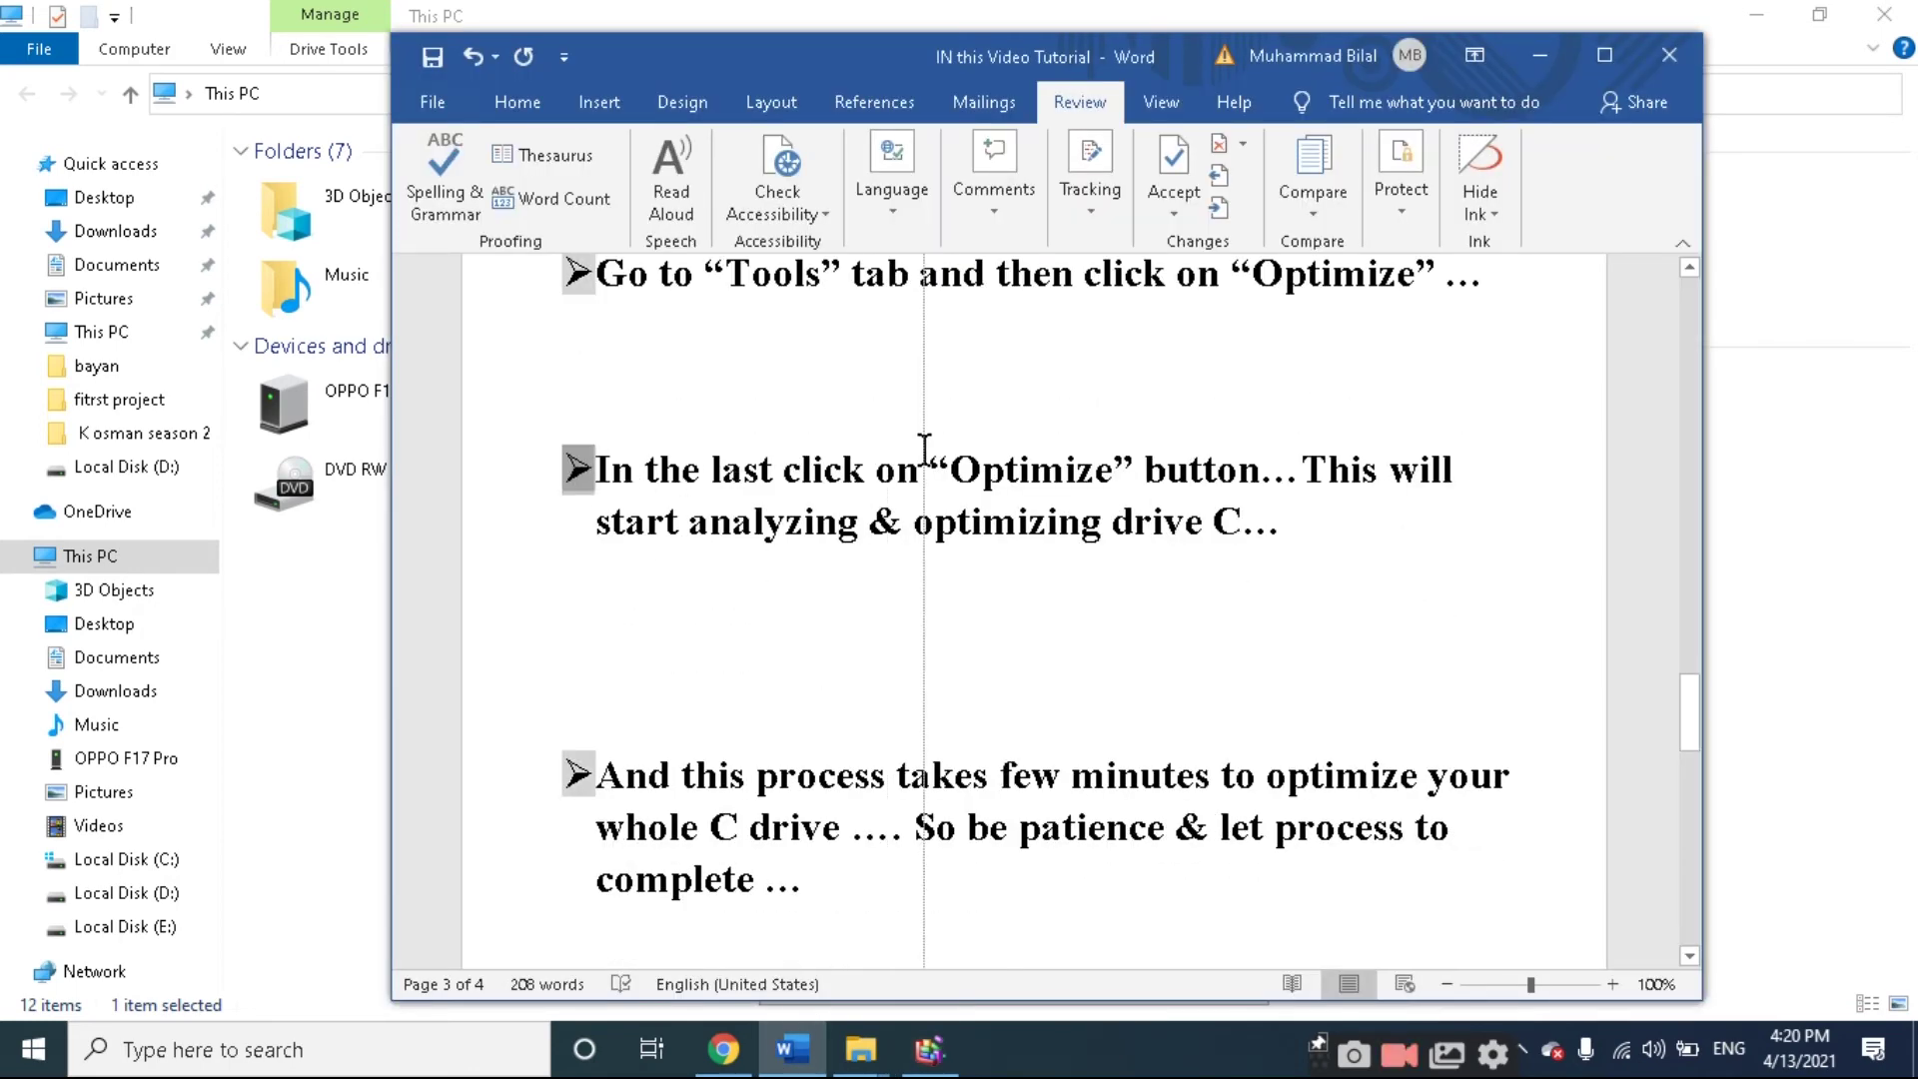
drag(596, 468, 1271, 517)
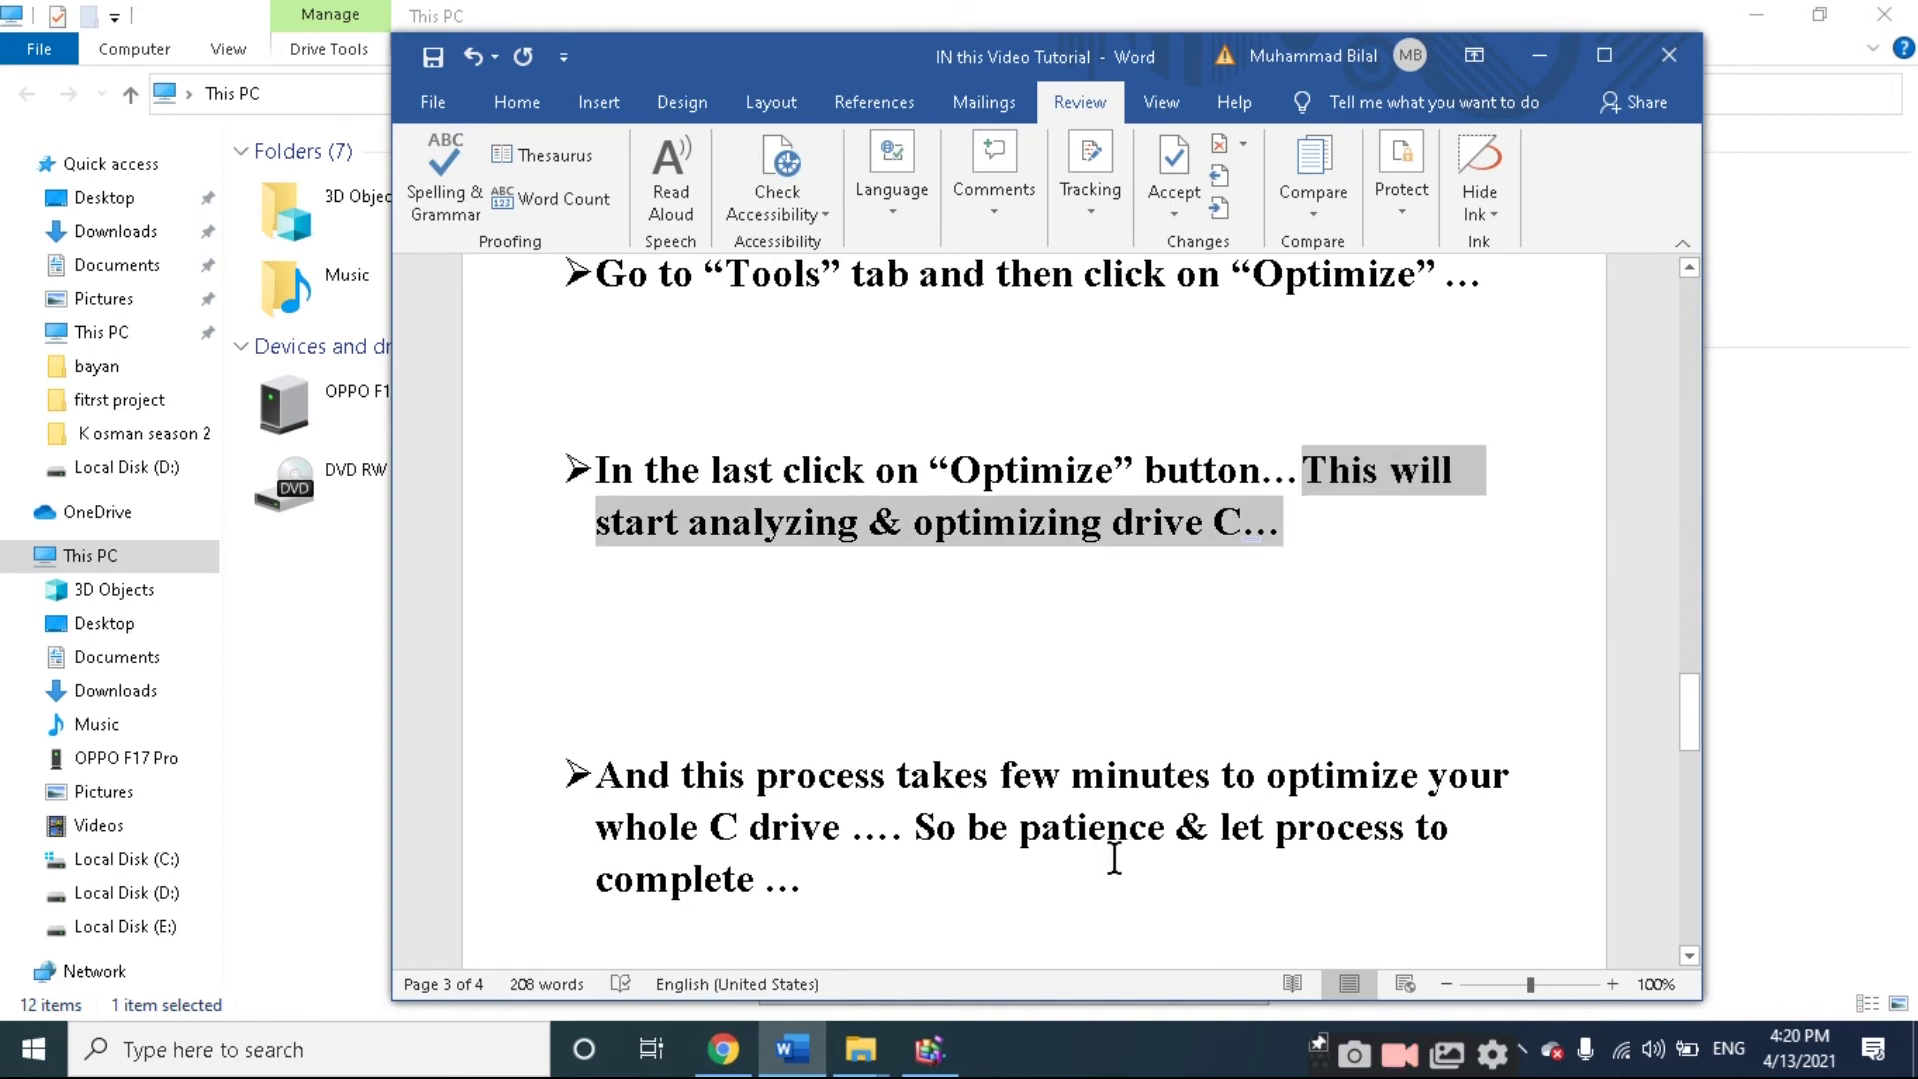
click(1083, 749)
click(1538, 55)
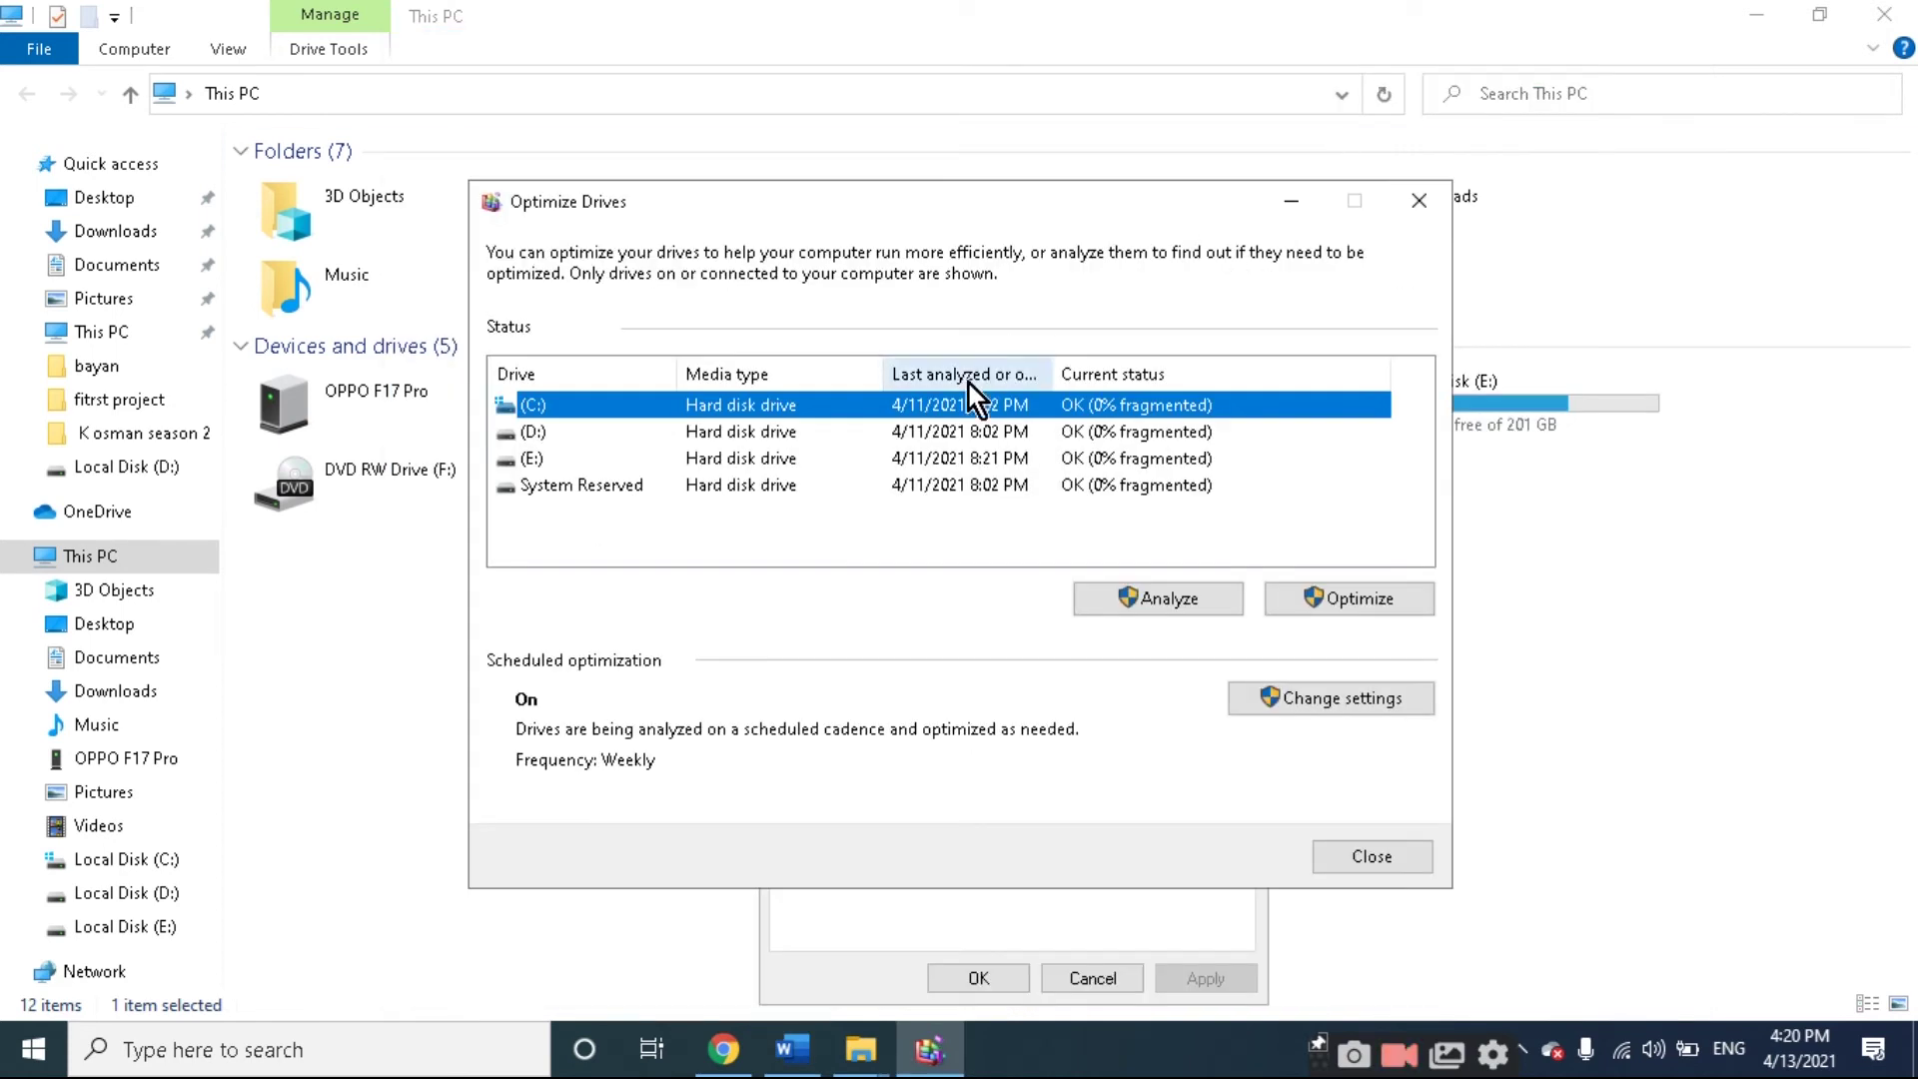
click(1307, 601)
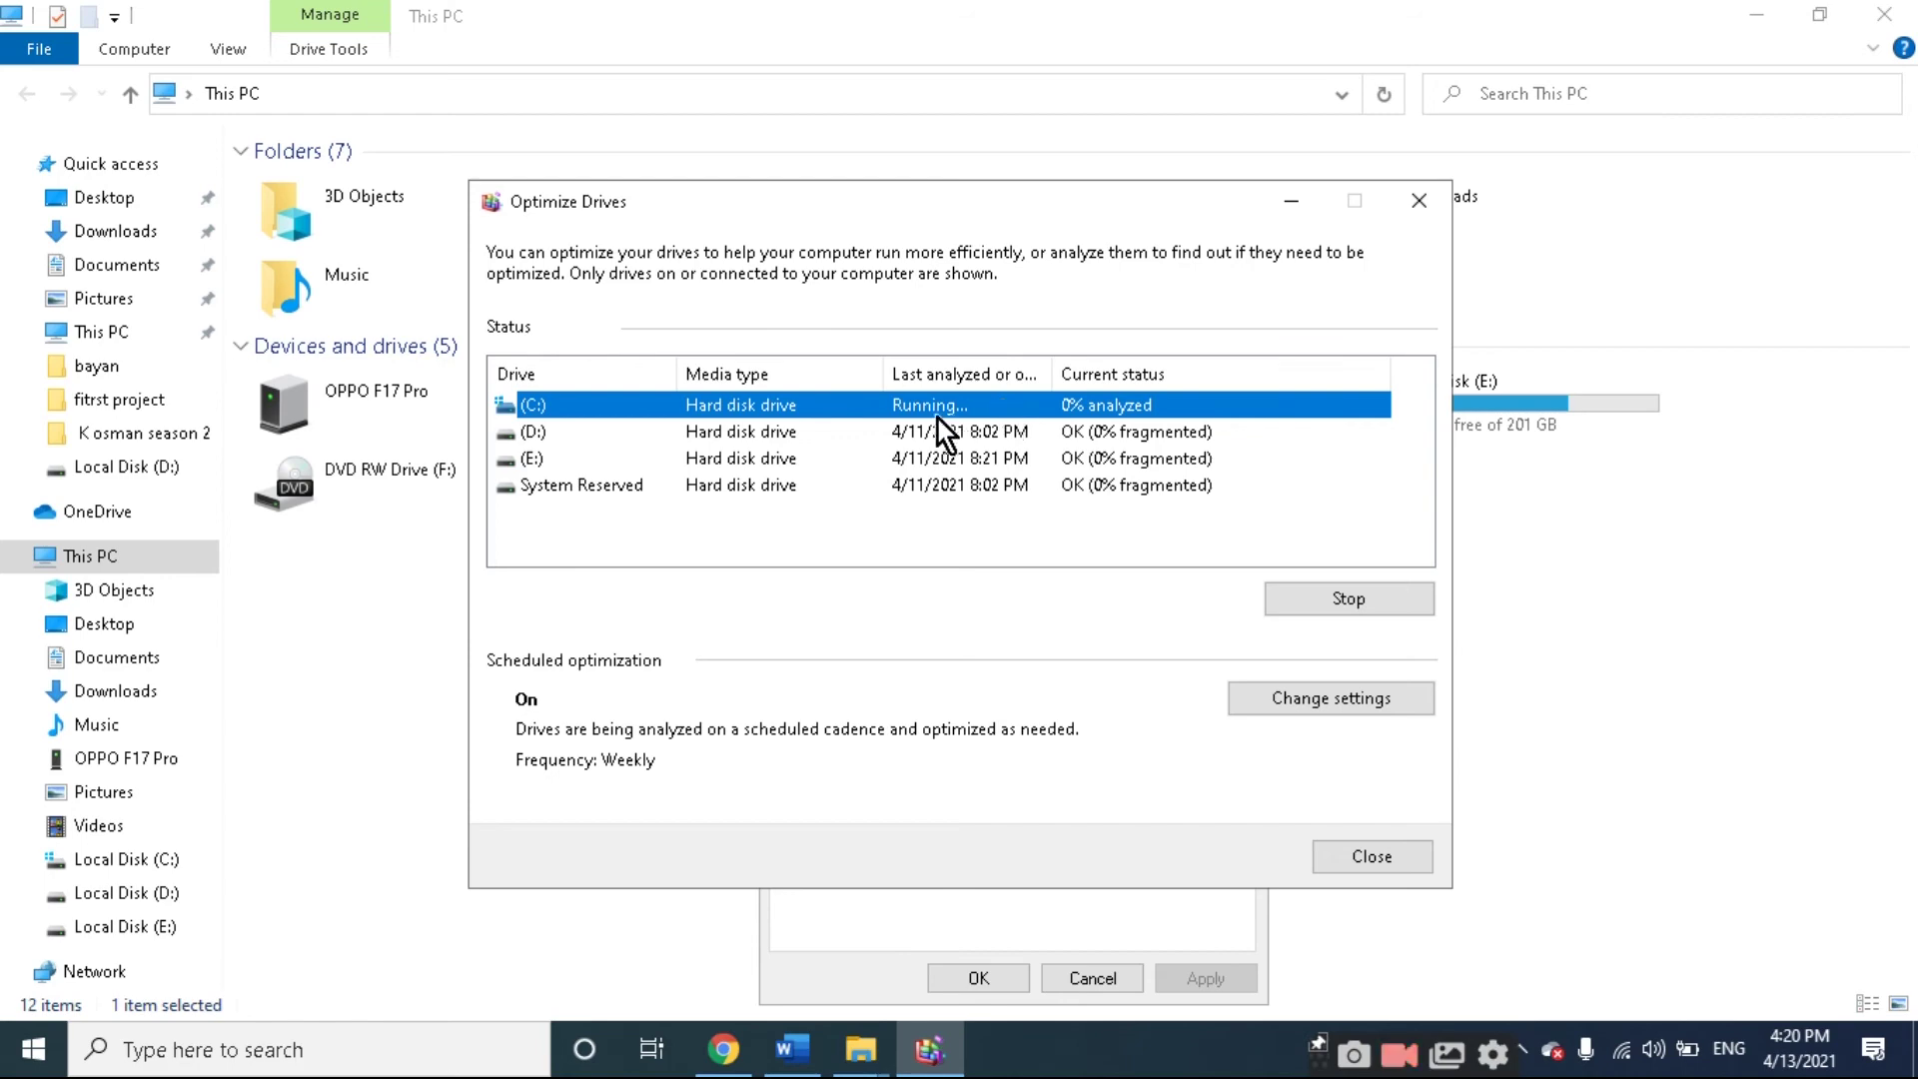
Switch back to the Word notes and highlight the remark on how long optimizing the C drive takes.
click(792, 1049)
scroll(849, 612, down, 2)
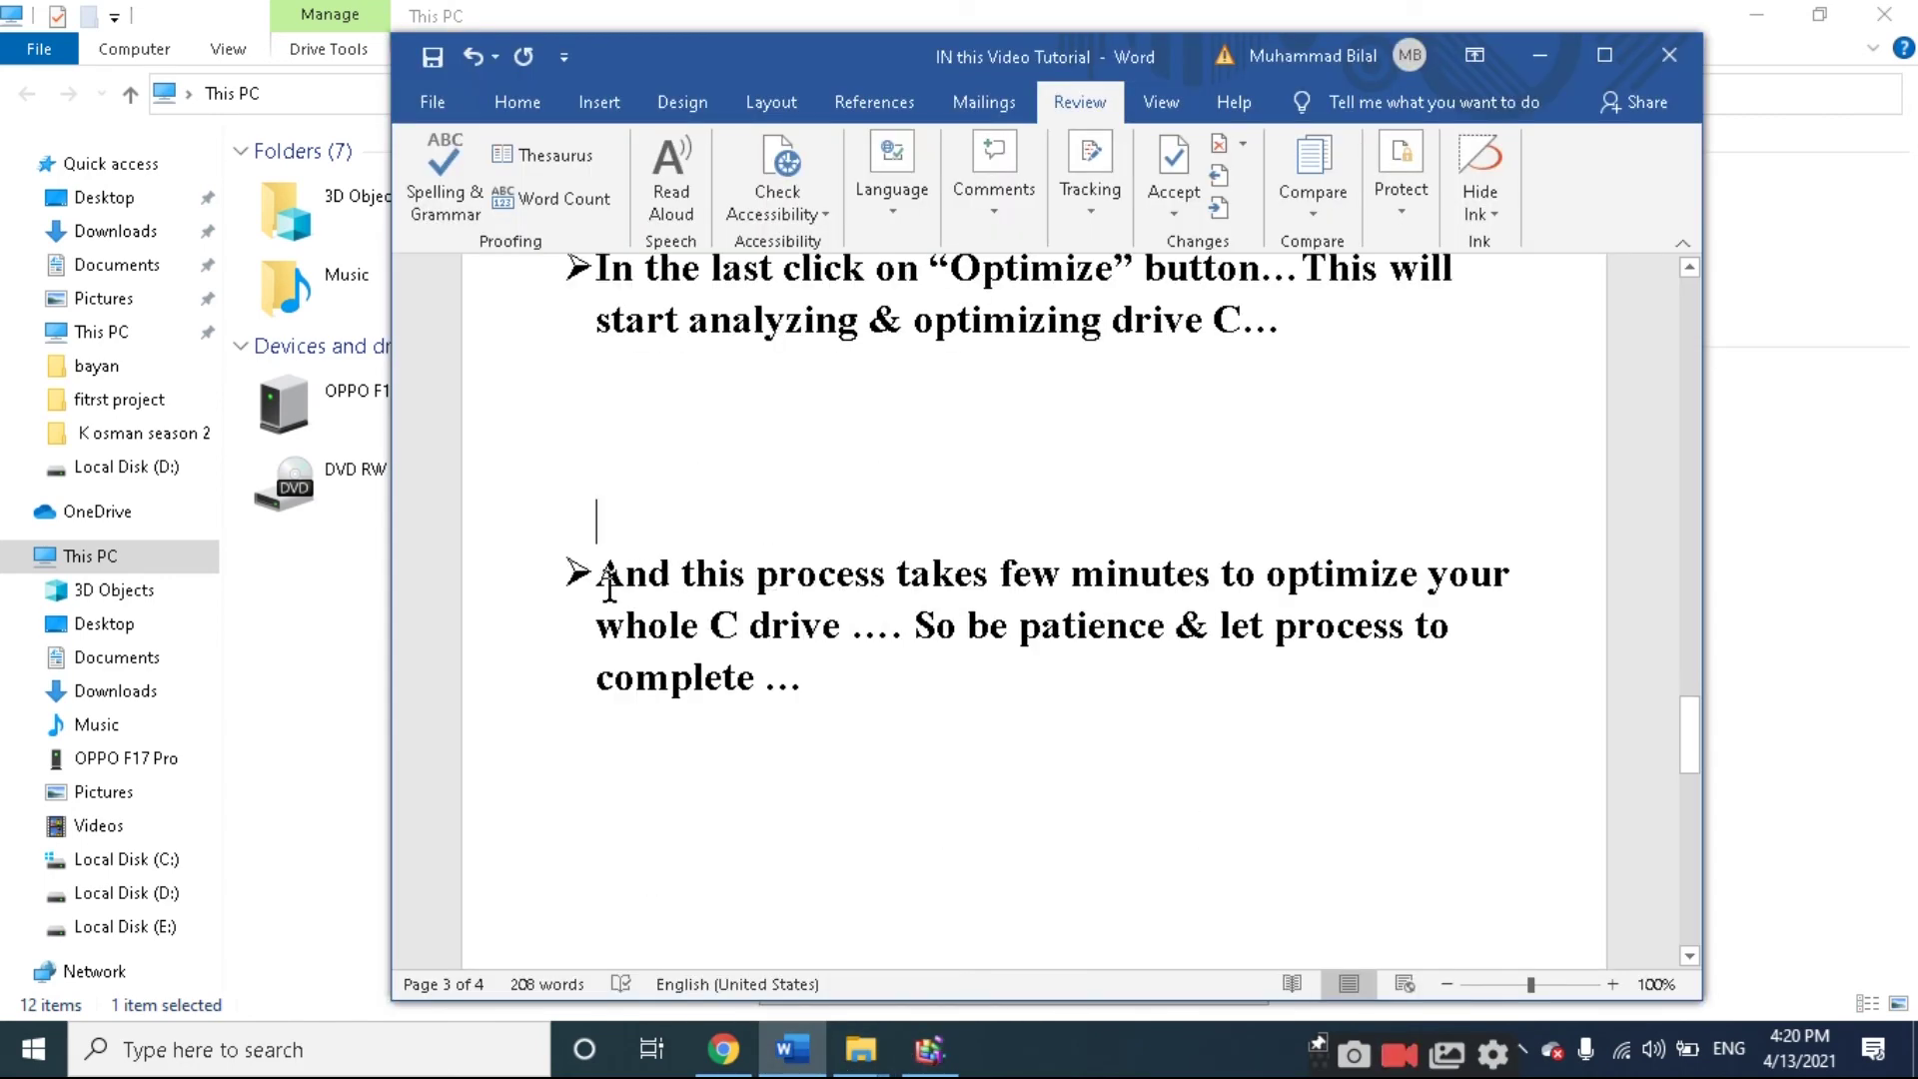
drag(598, 579, 1521, 571)
drag(1290, 627, 1209, 626)
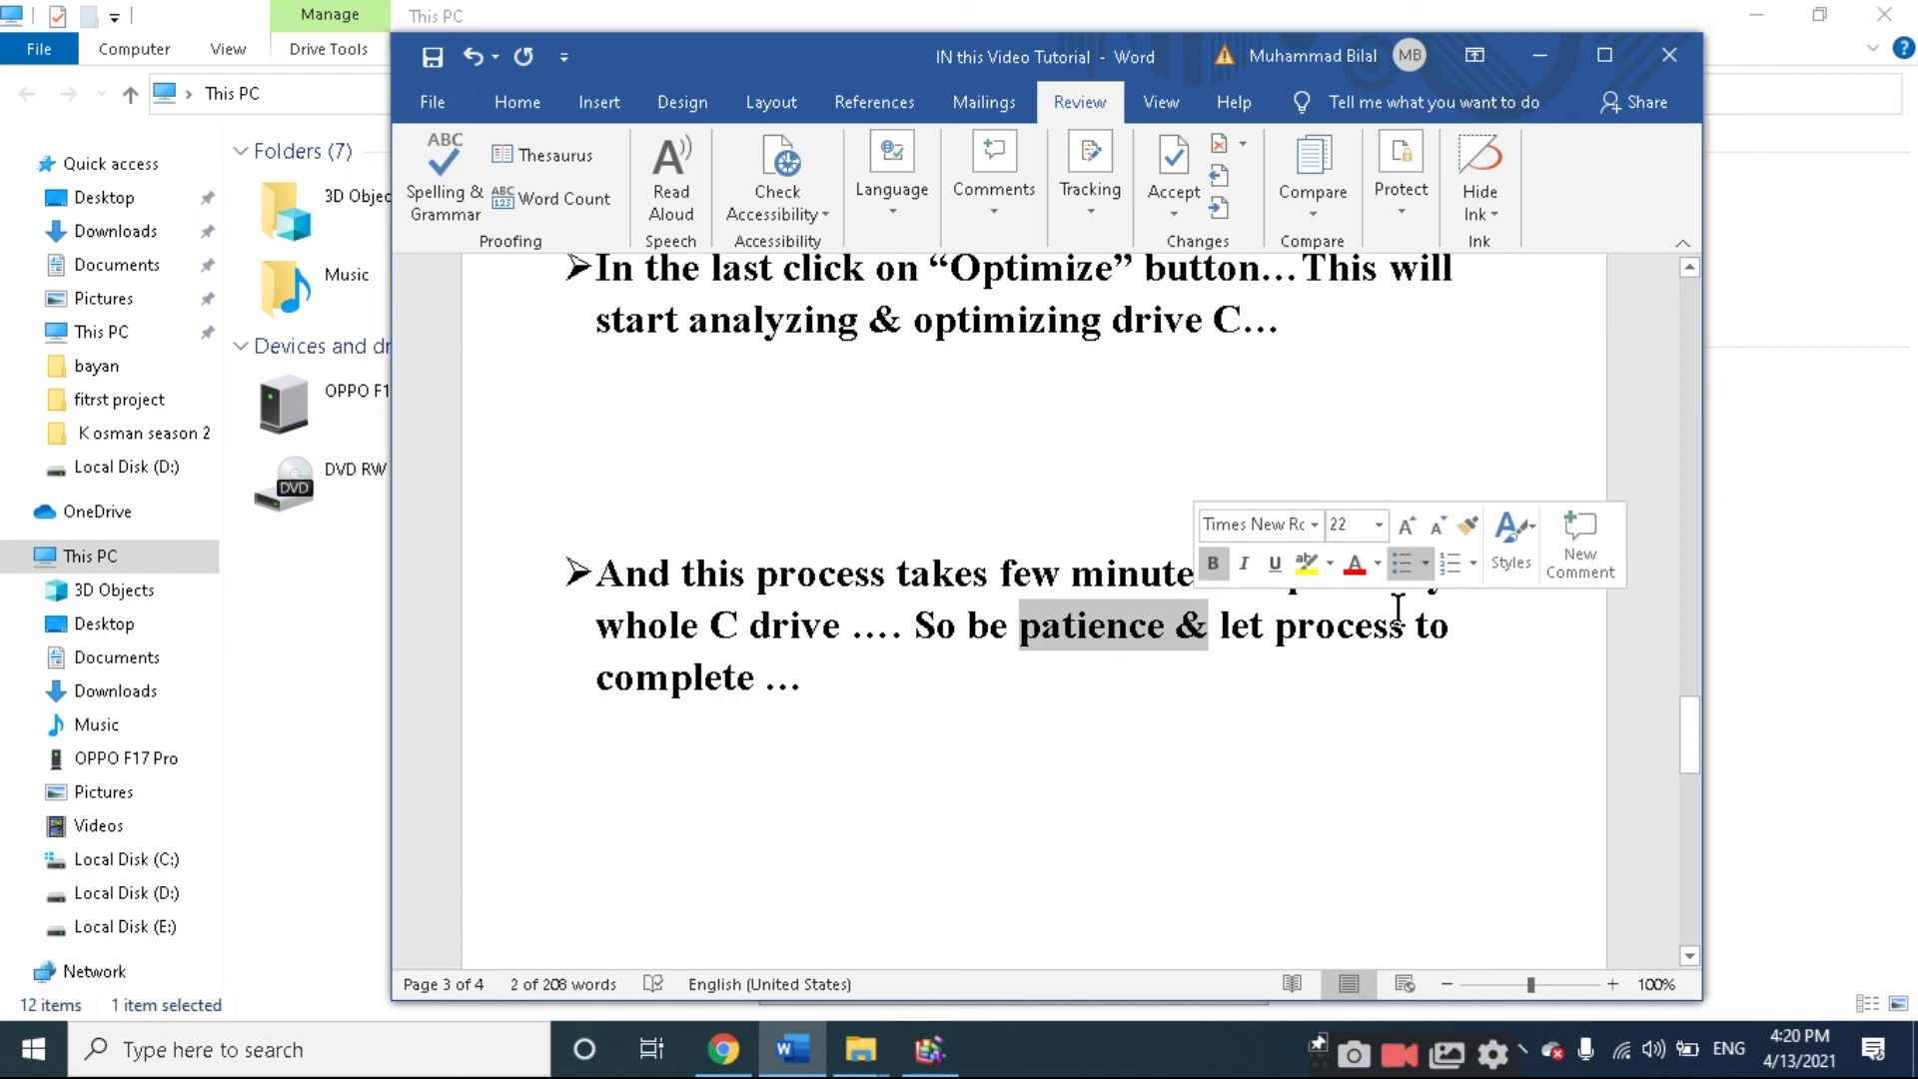
click(1313, 631)
Highlight the closing note about the 2 tips that increase CPU speed and performance.
scroll(763, 683, down, 4)
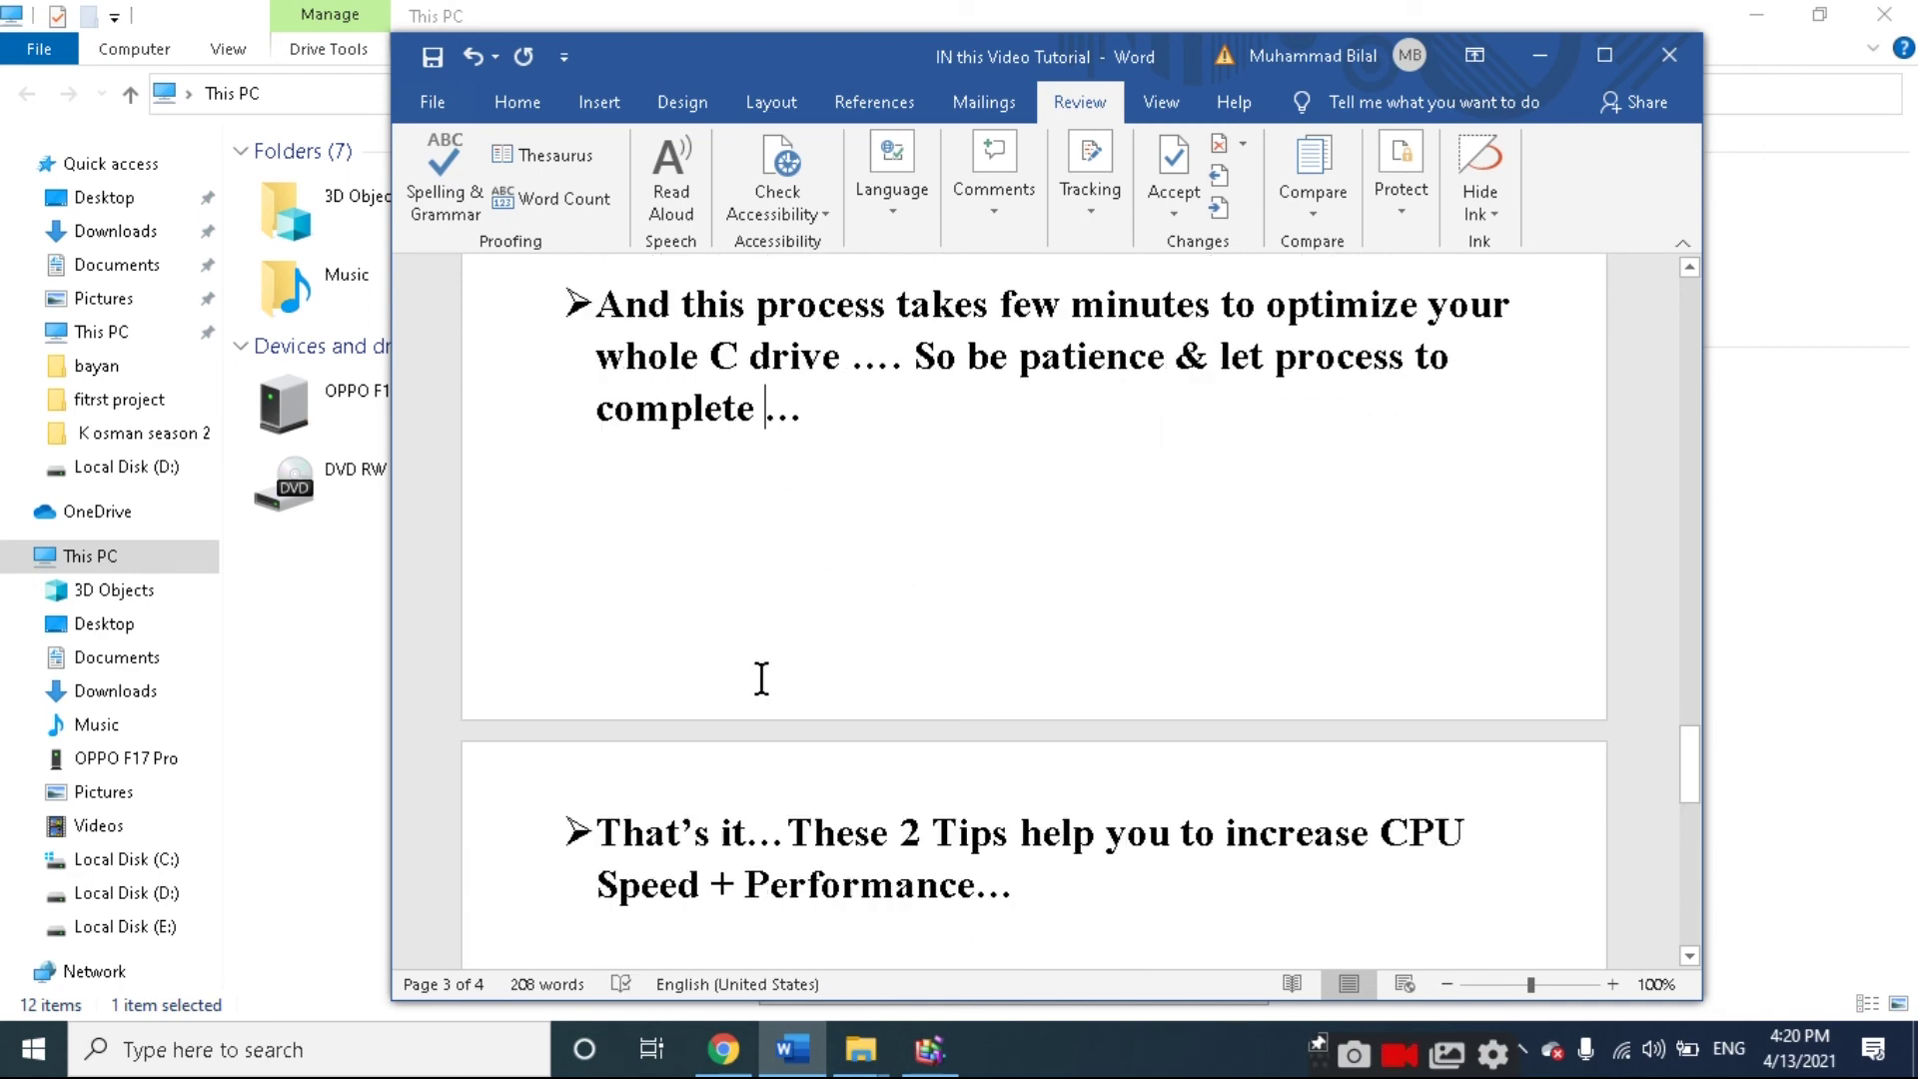
drag(629, 693, 1063, 783)
click(1063, 782)
scroll(1061, 779, down, 1)
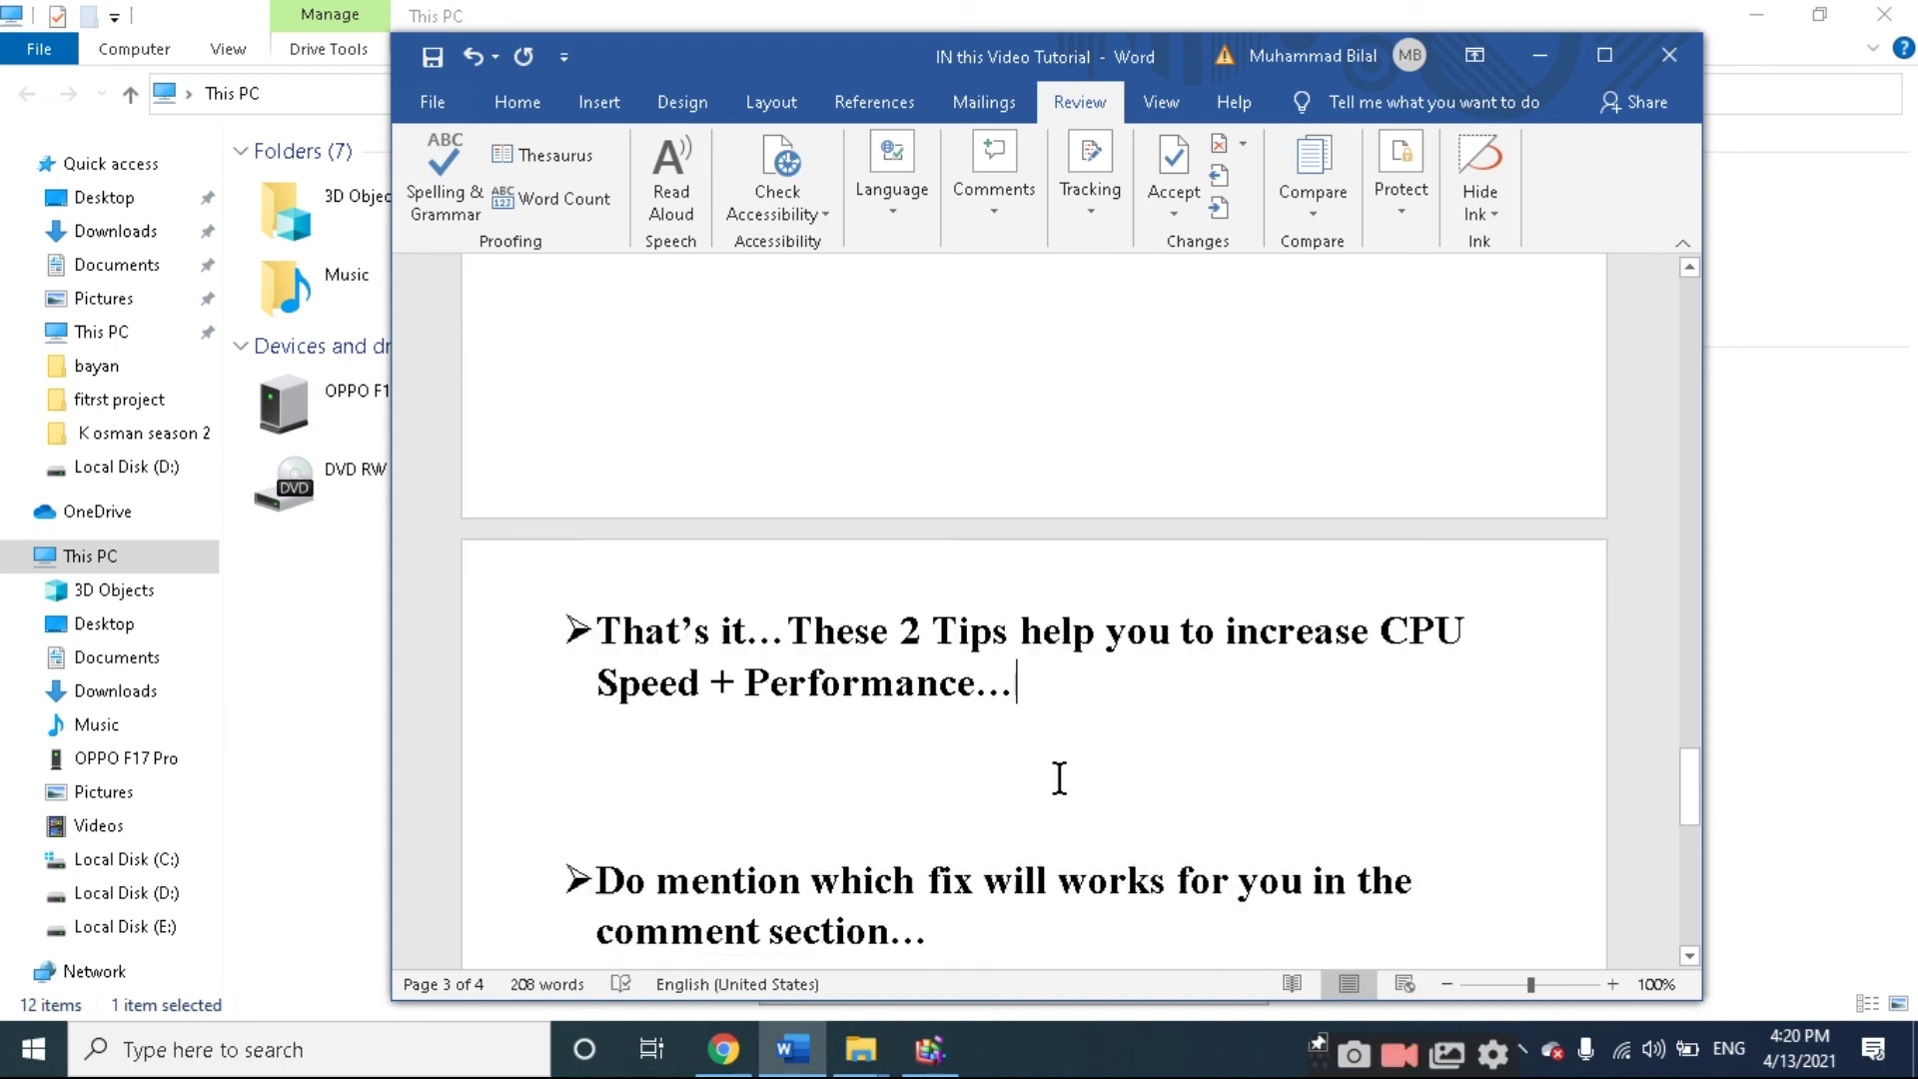
Highlight the last notes asking viewers to comment on which fix works and to subscribe, like and share.
scroll(1060, 778, down, 2)
drag(596, 679, 1184, 750)
click(875, 814)
drag(664, 829, 1126, 882)
click(1239, 923)
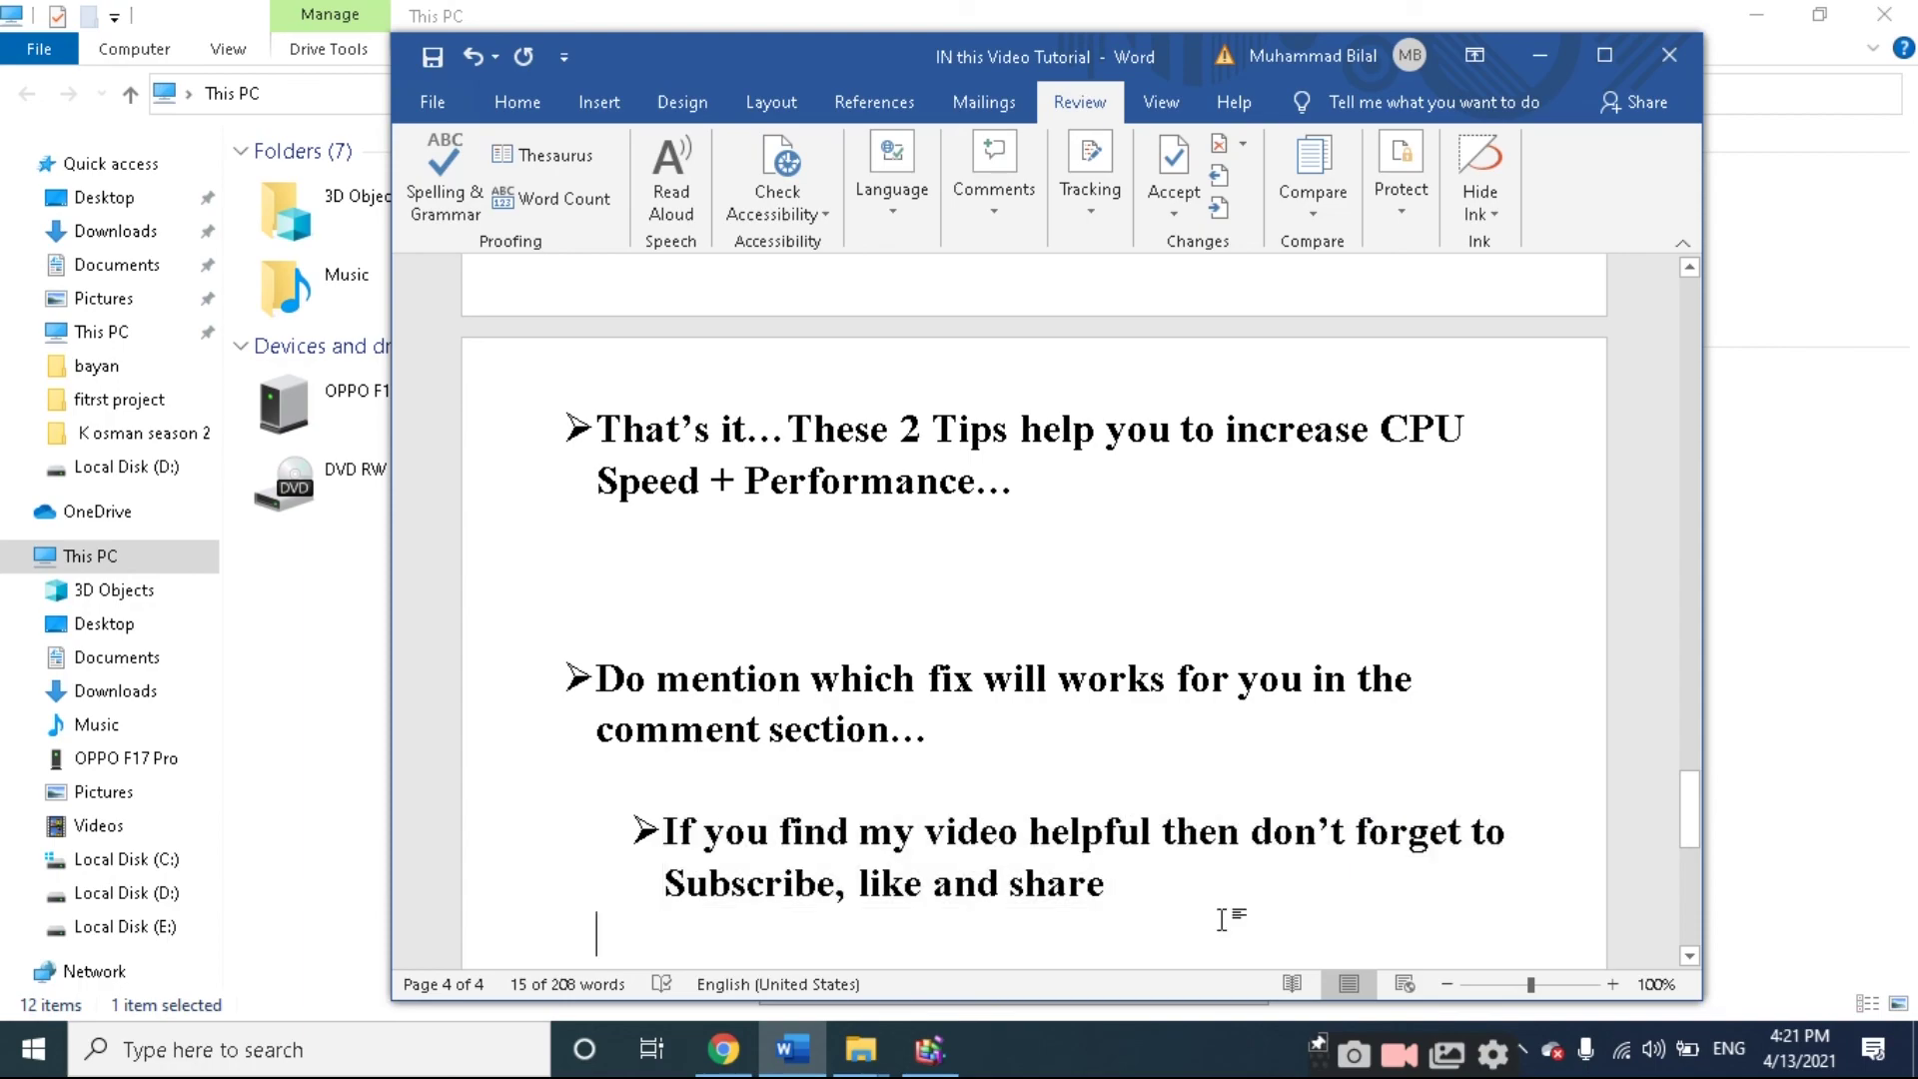